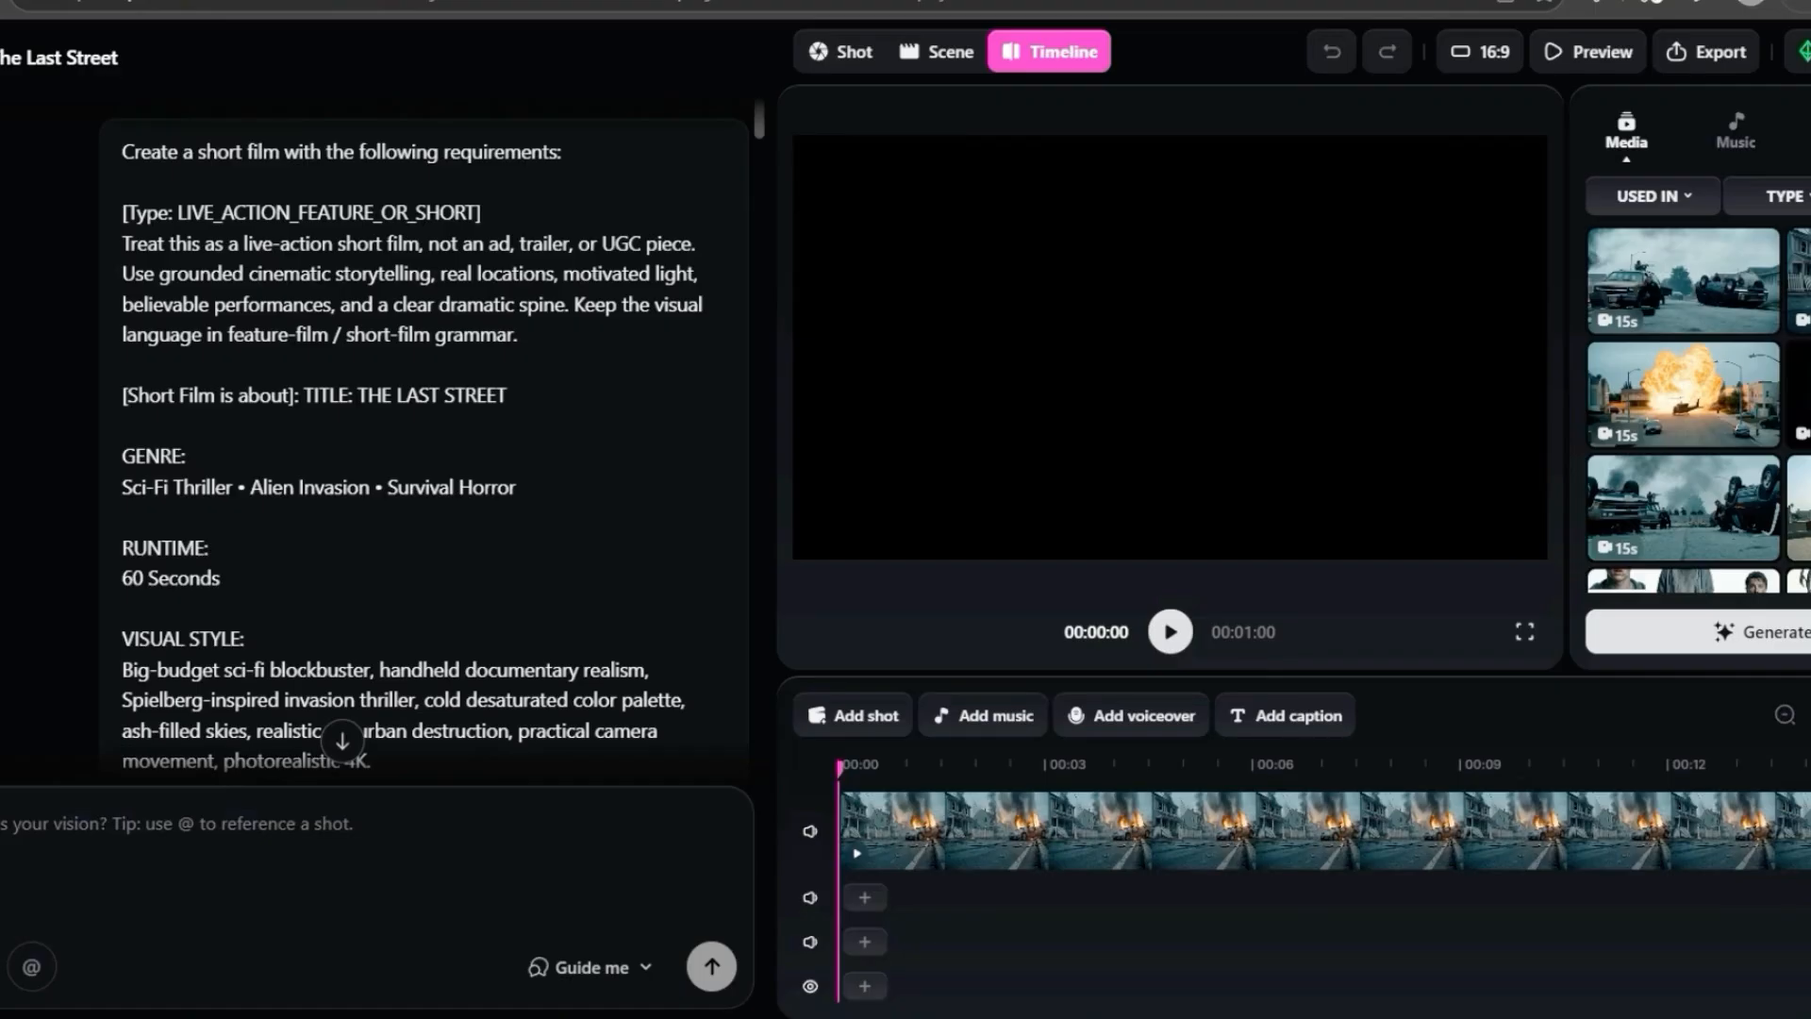
# - Read through the full short-film prompt for The Last Street, from the type and title to the visual style and video duration
pyautogui.scroll(-1, 425, 443)
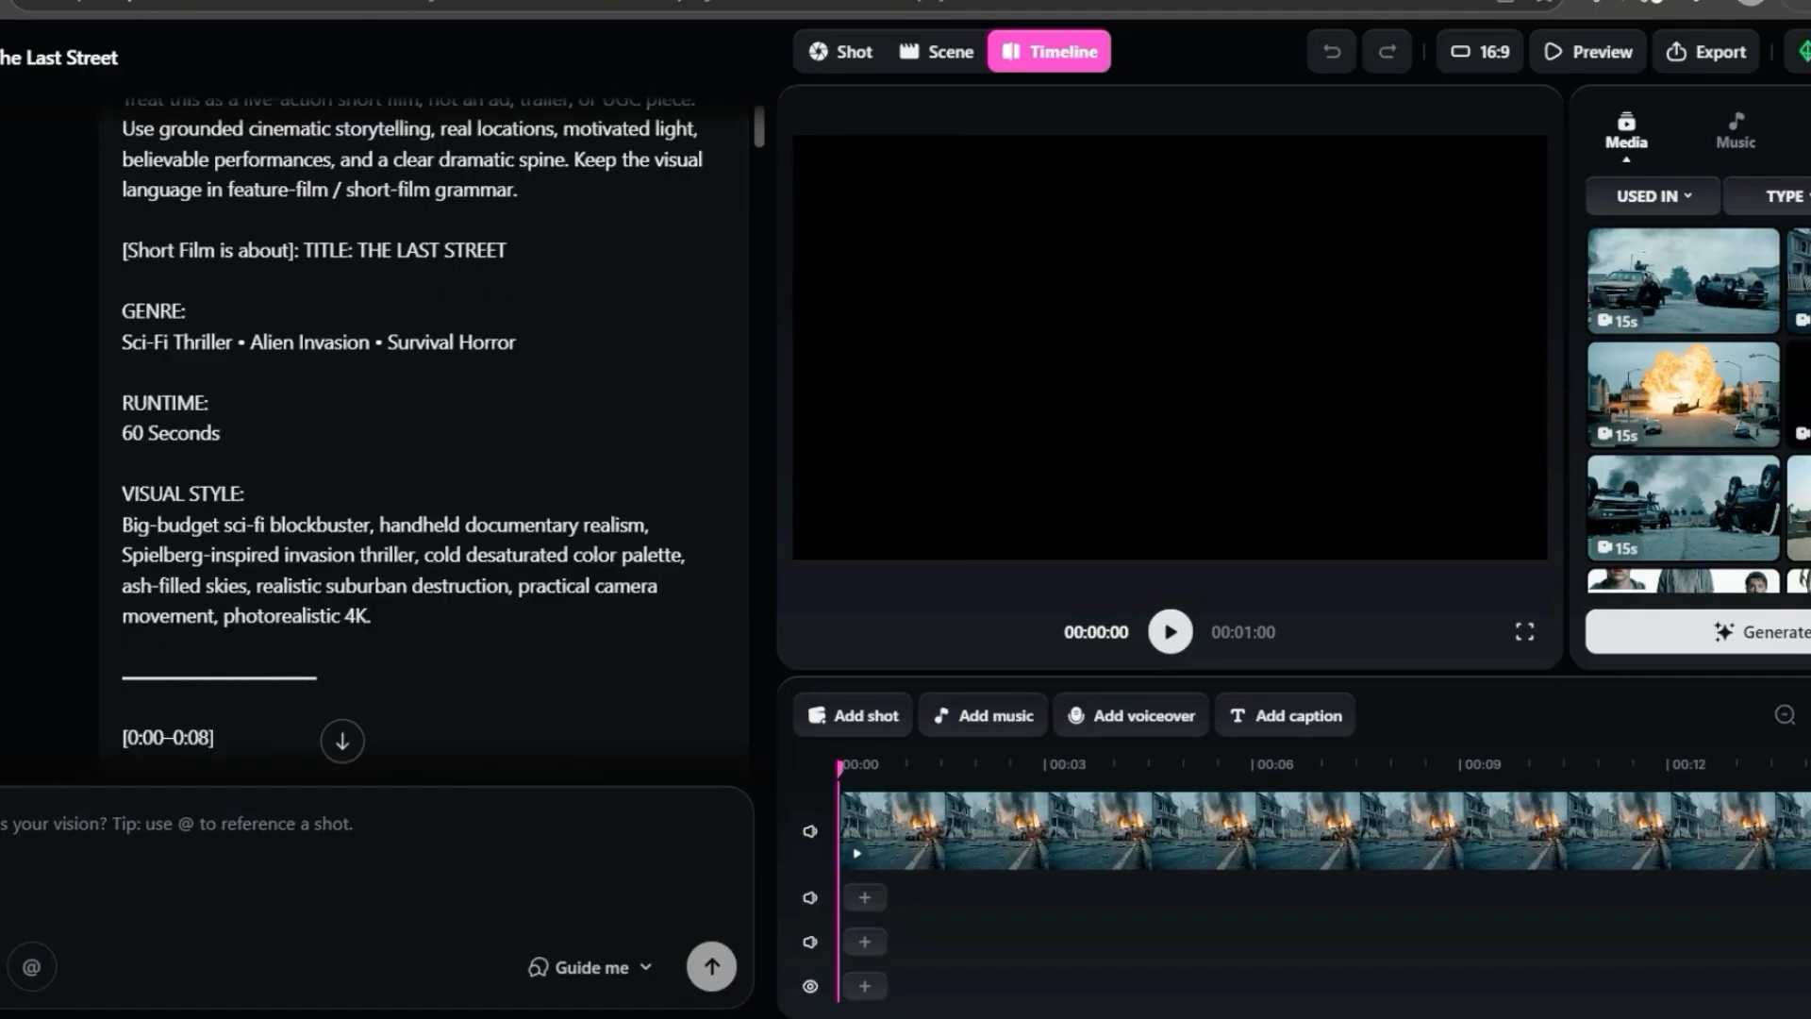
pyautogui.scroll(1, 424, 443)
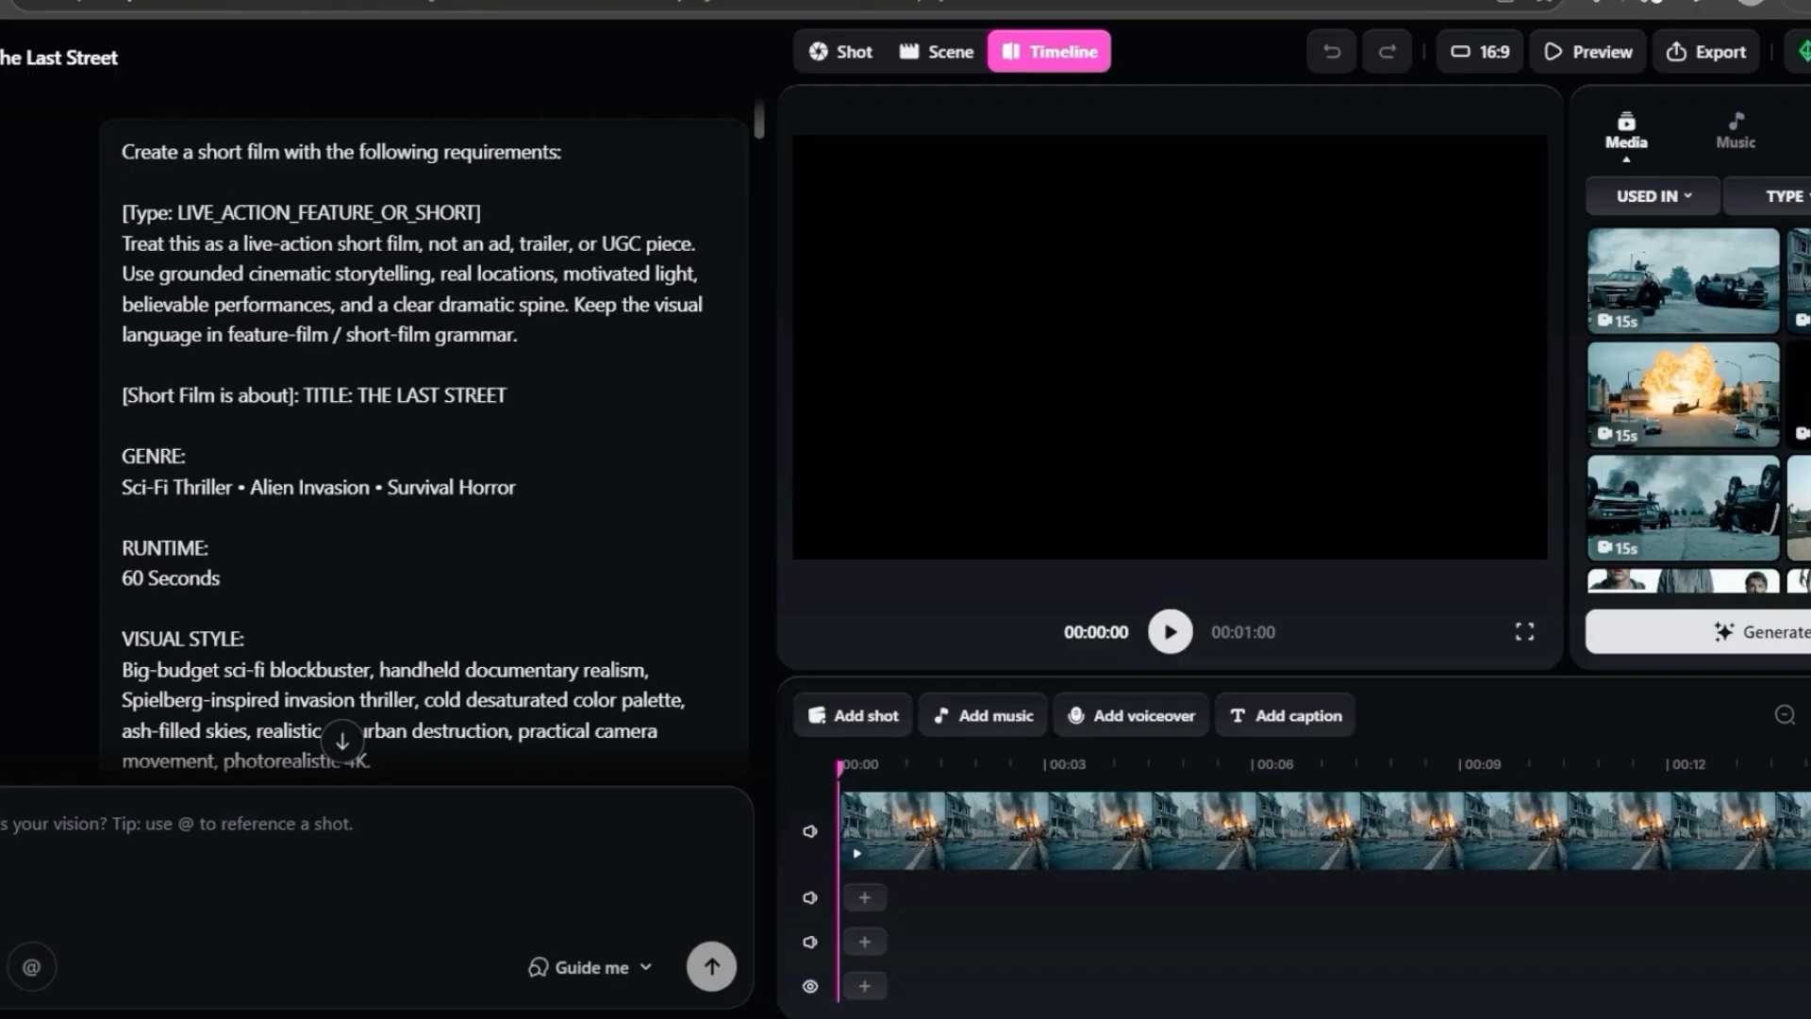
pyautogui.moveTo(124, 213); pyautogui.dragTo(613, 592)
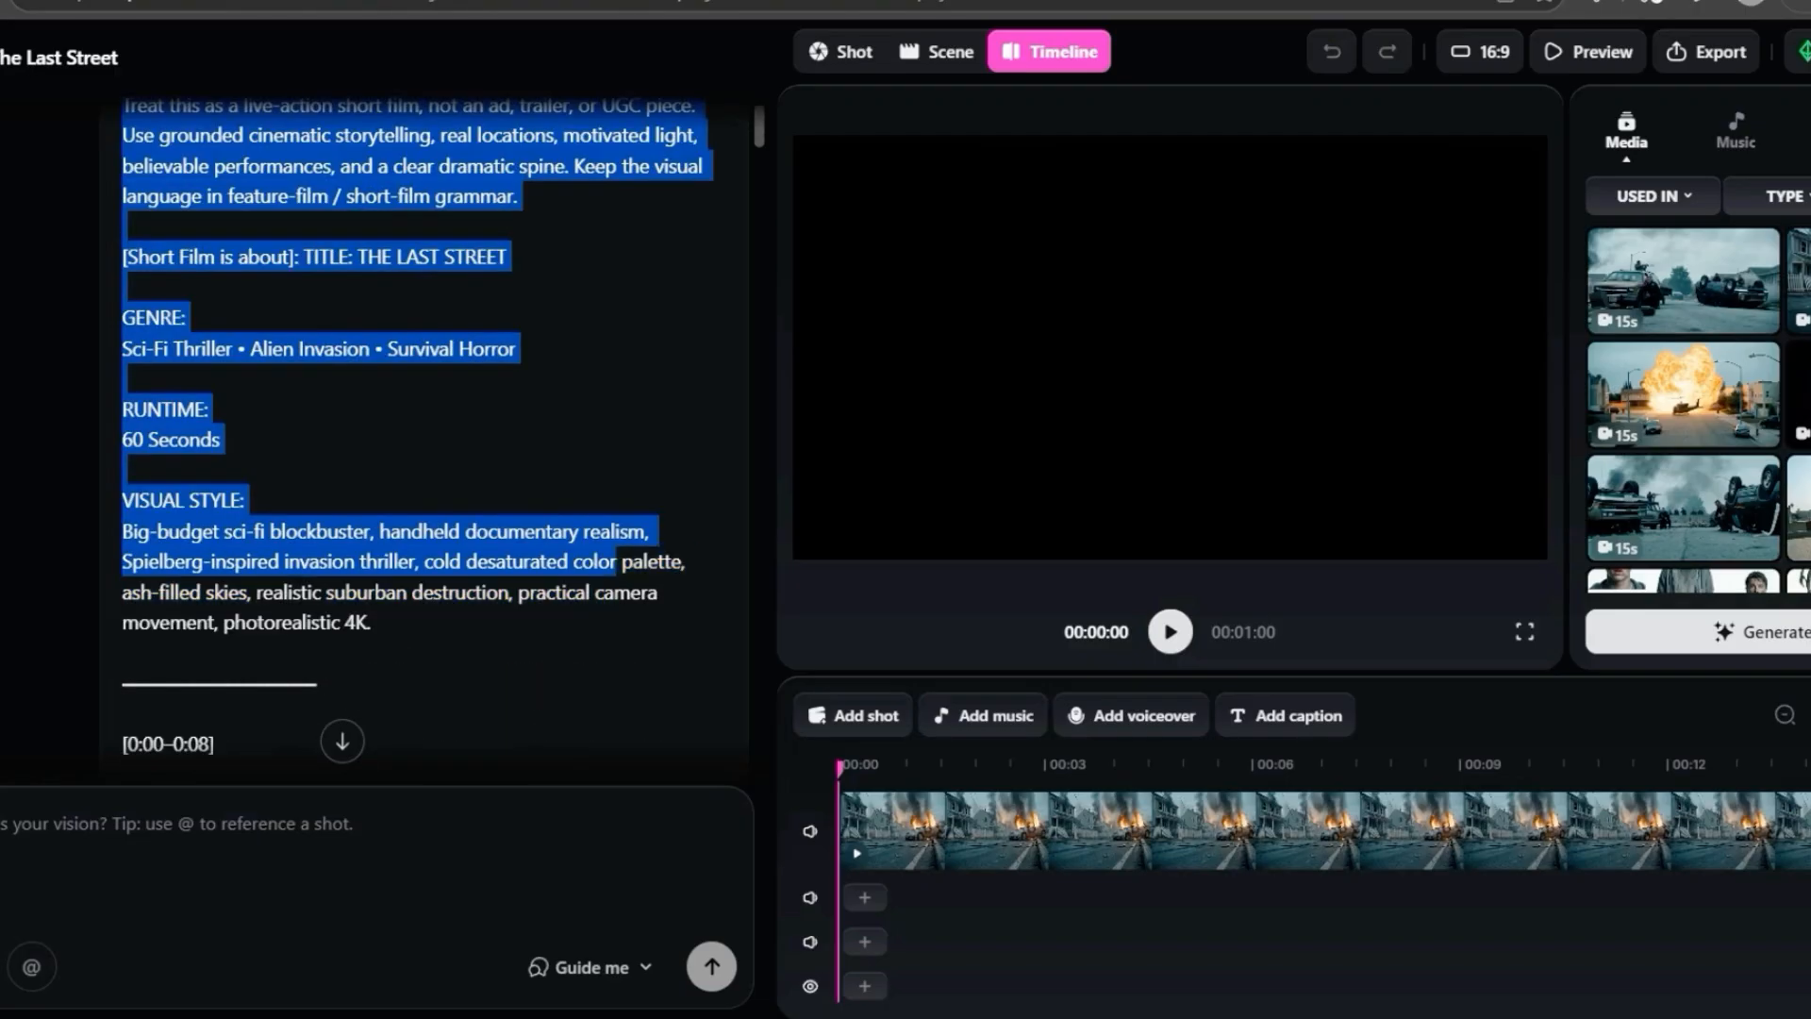
pyautogui.click(613, 592)
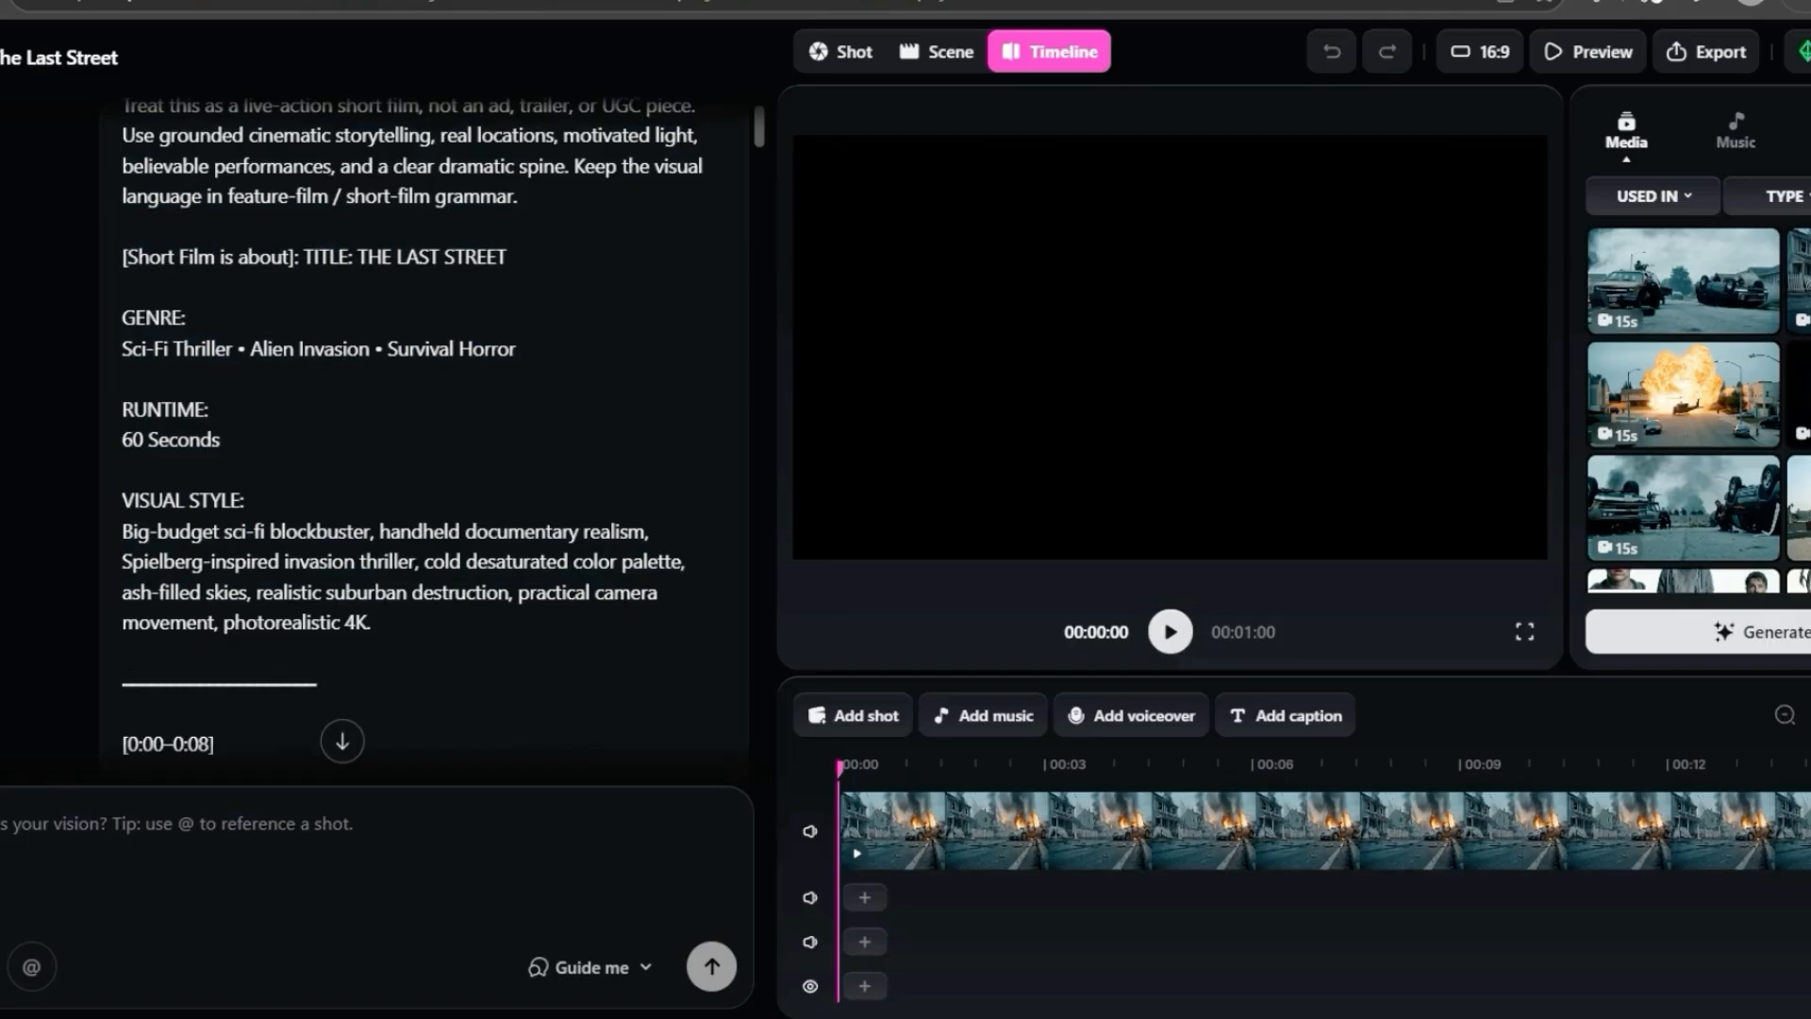
pyautogui.moveTo(301, 256); pyautogui.dragTo(506, 256)
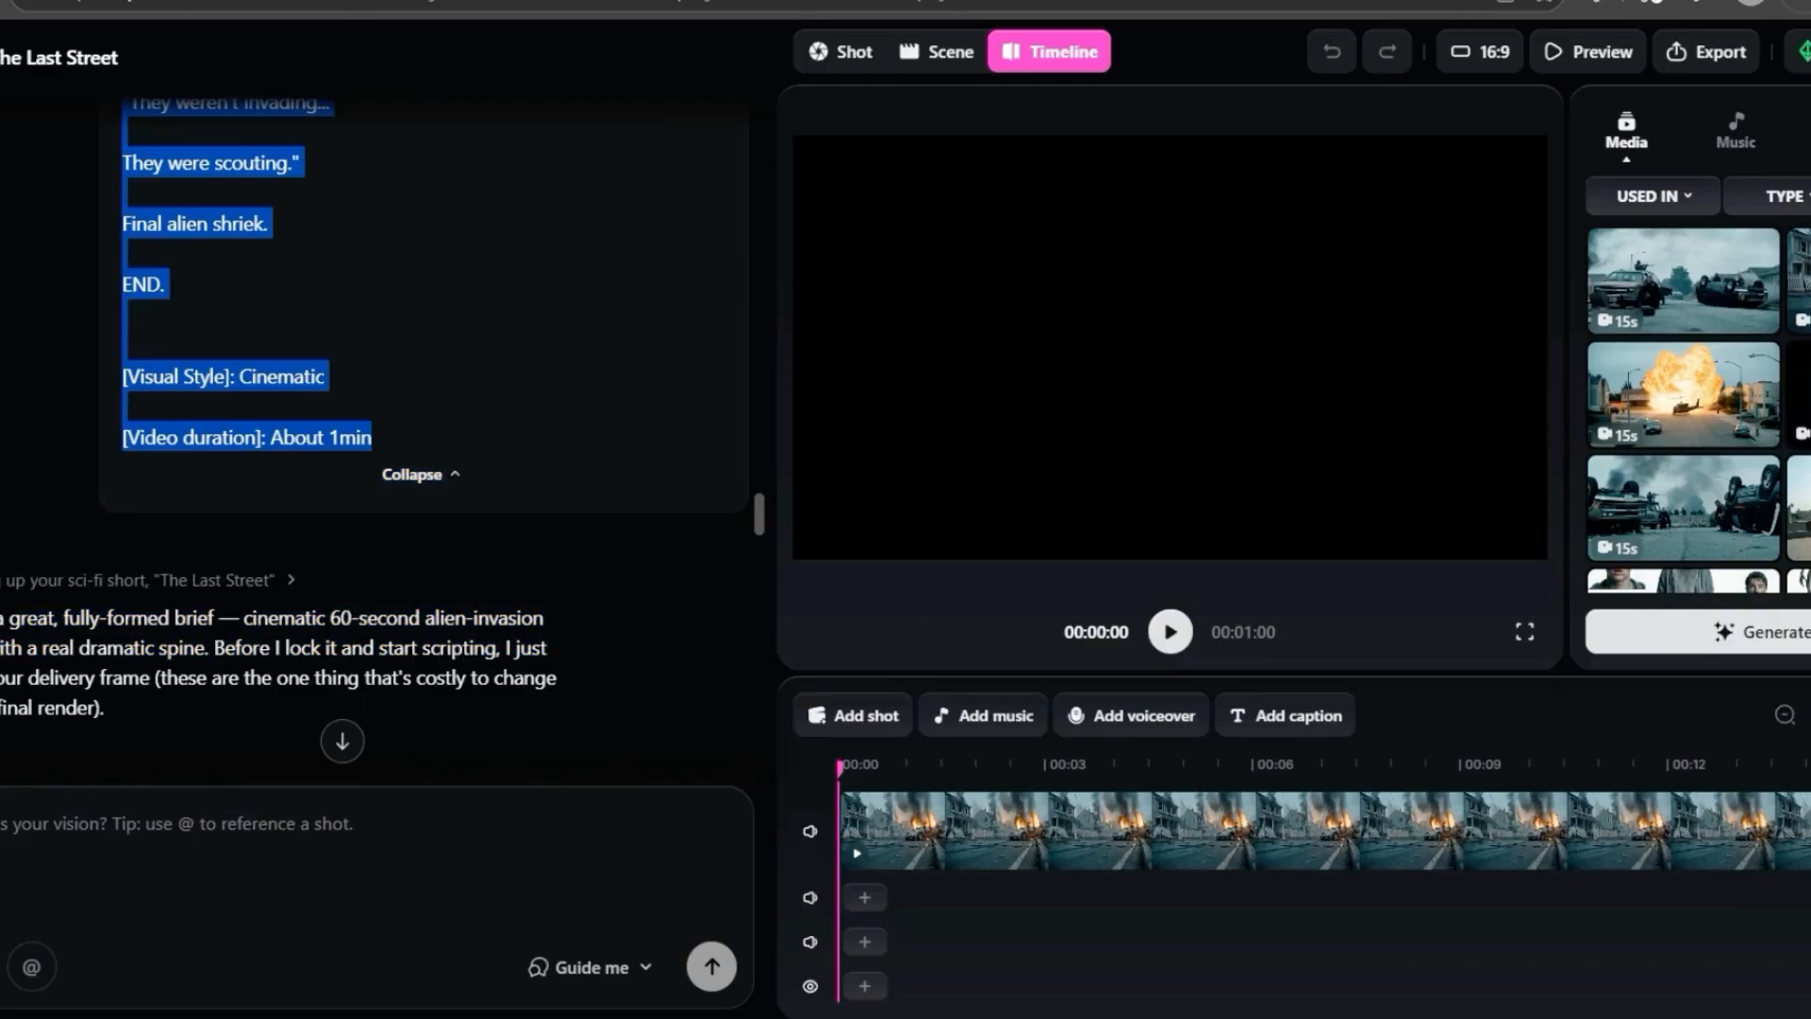
pyautogui.click(472, 377)
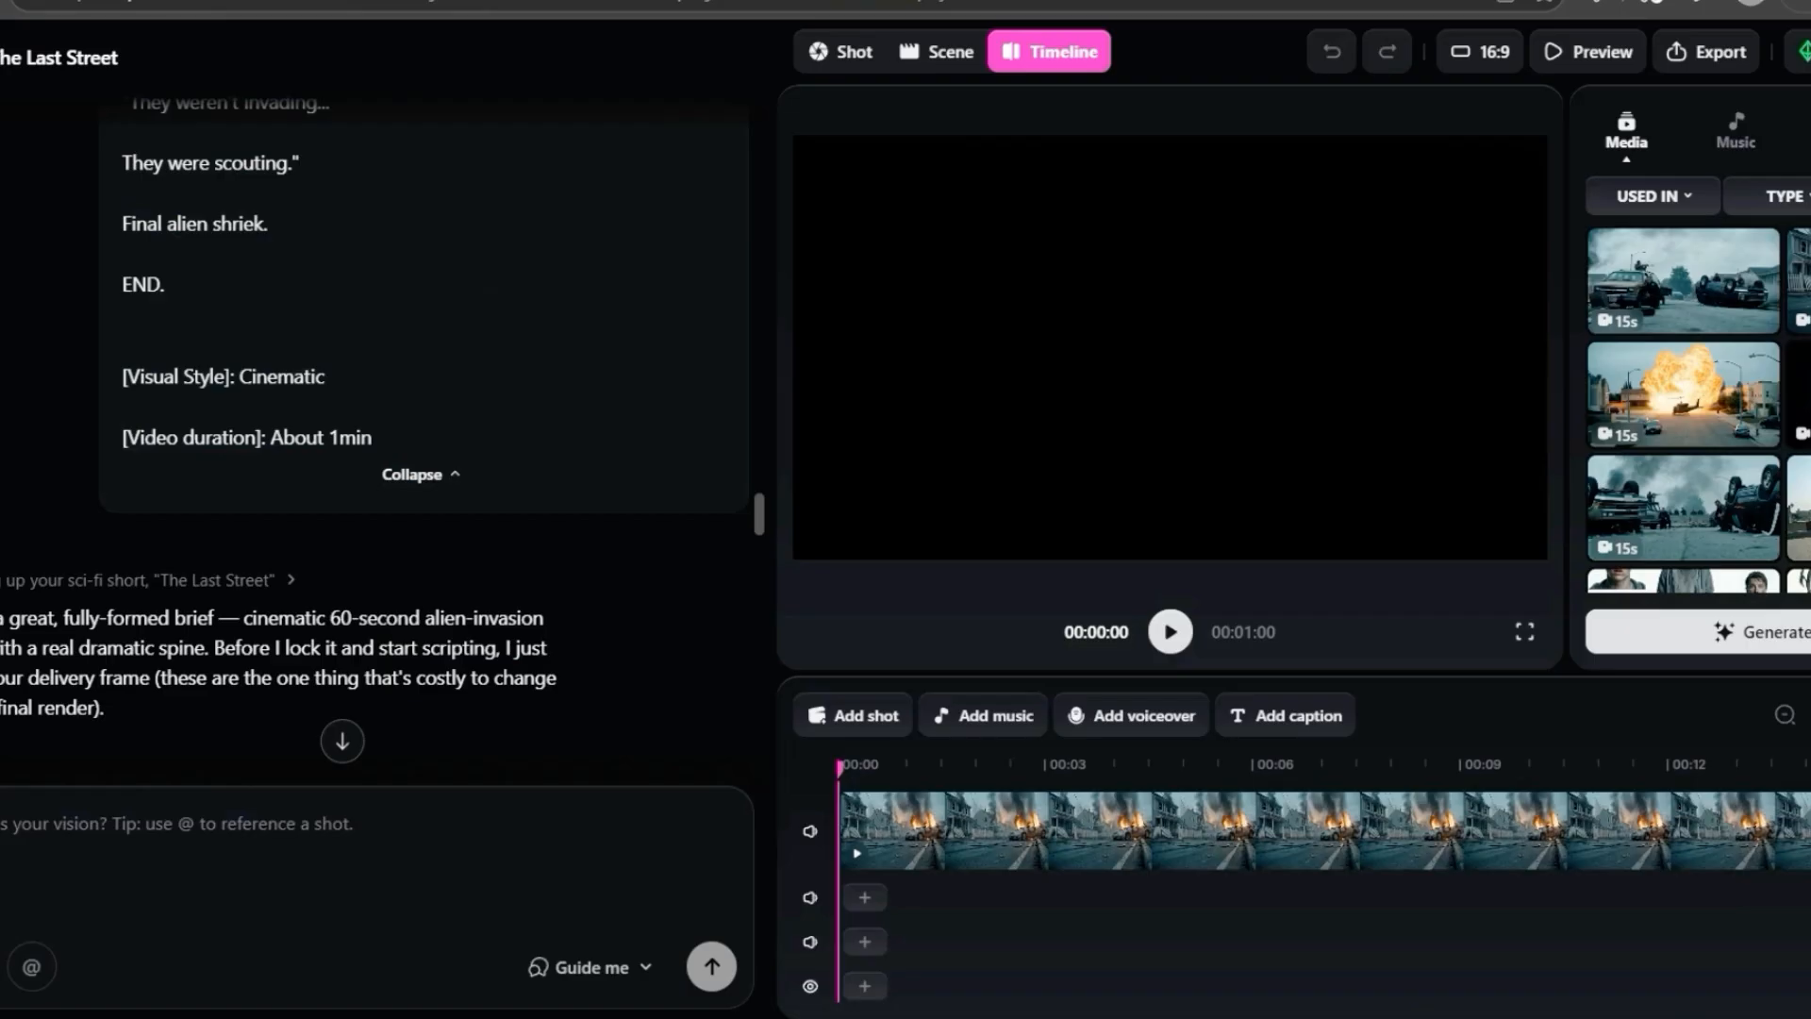
pyautogui.moveTo(124, 437); pyautogui.dragTo(306, 437)
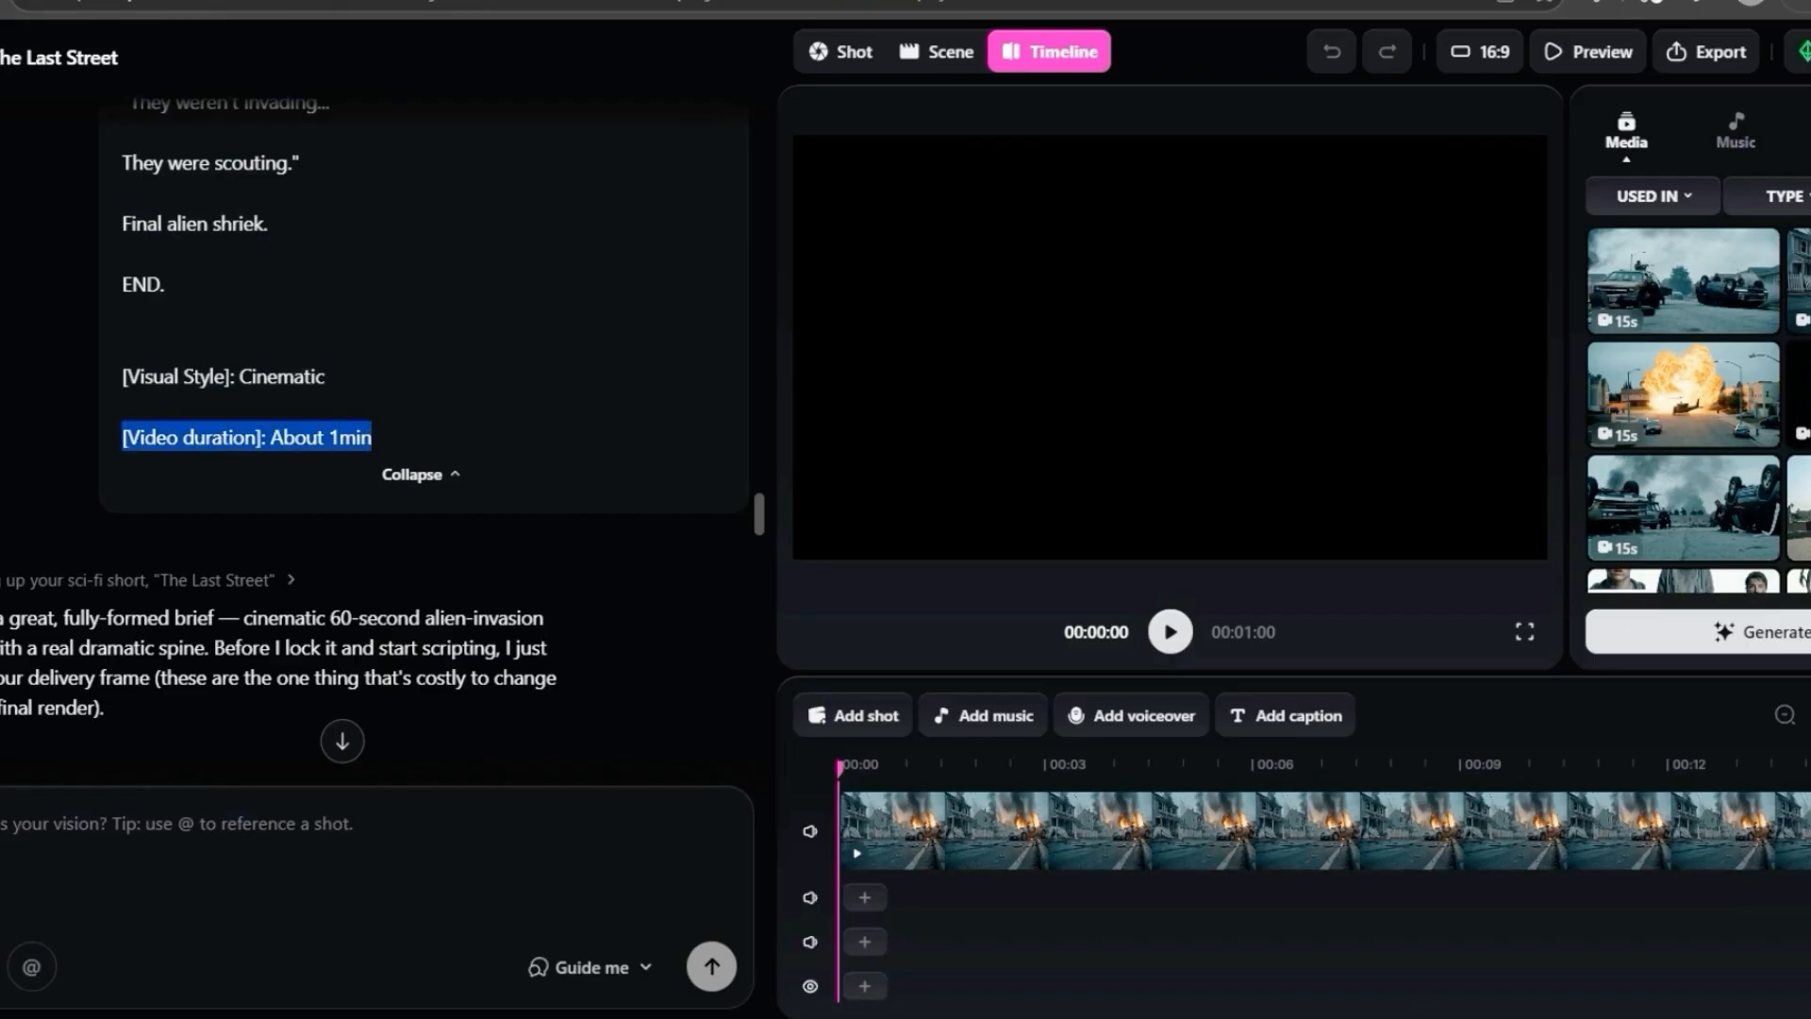
pyautogui.scroll(-2, 378, 424)
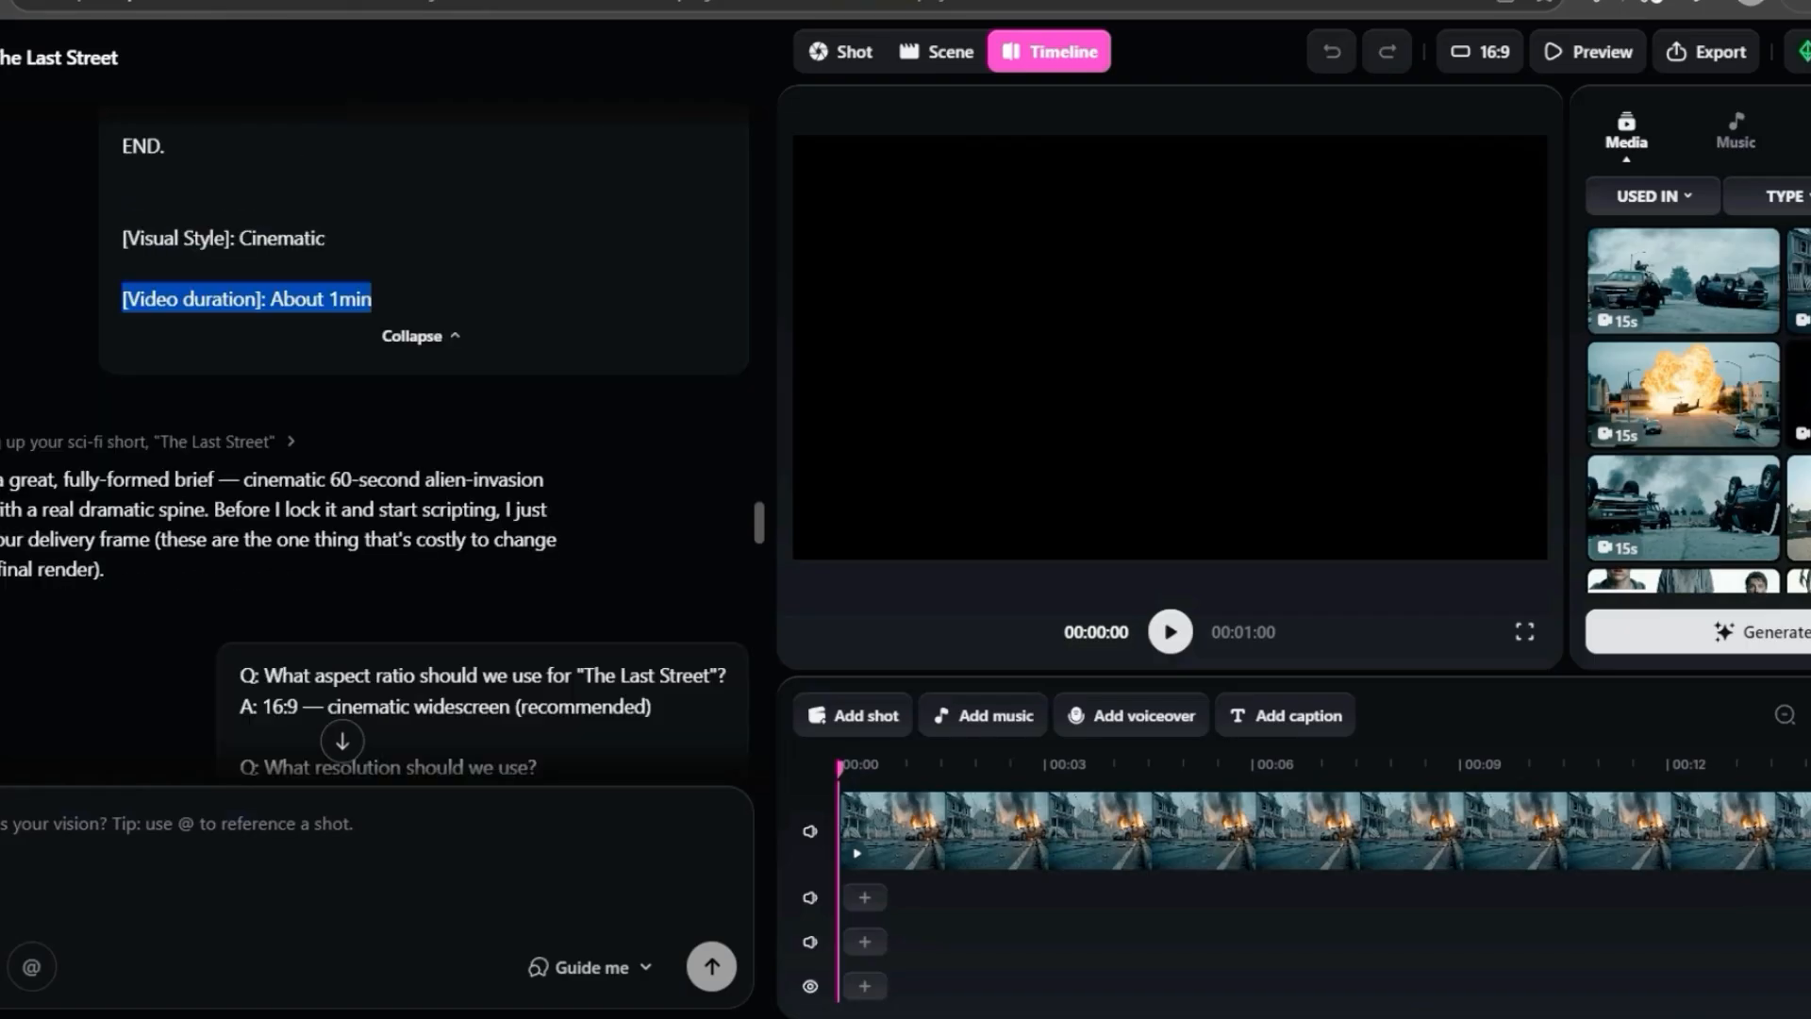
pyautogui.click(452, 283)
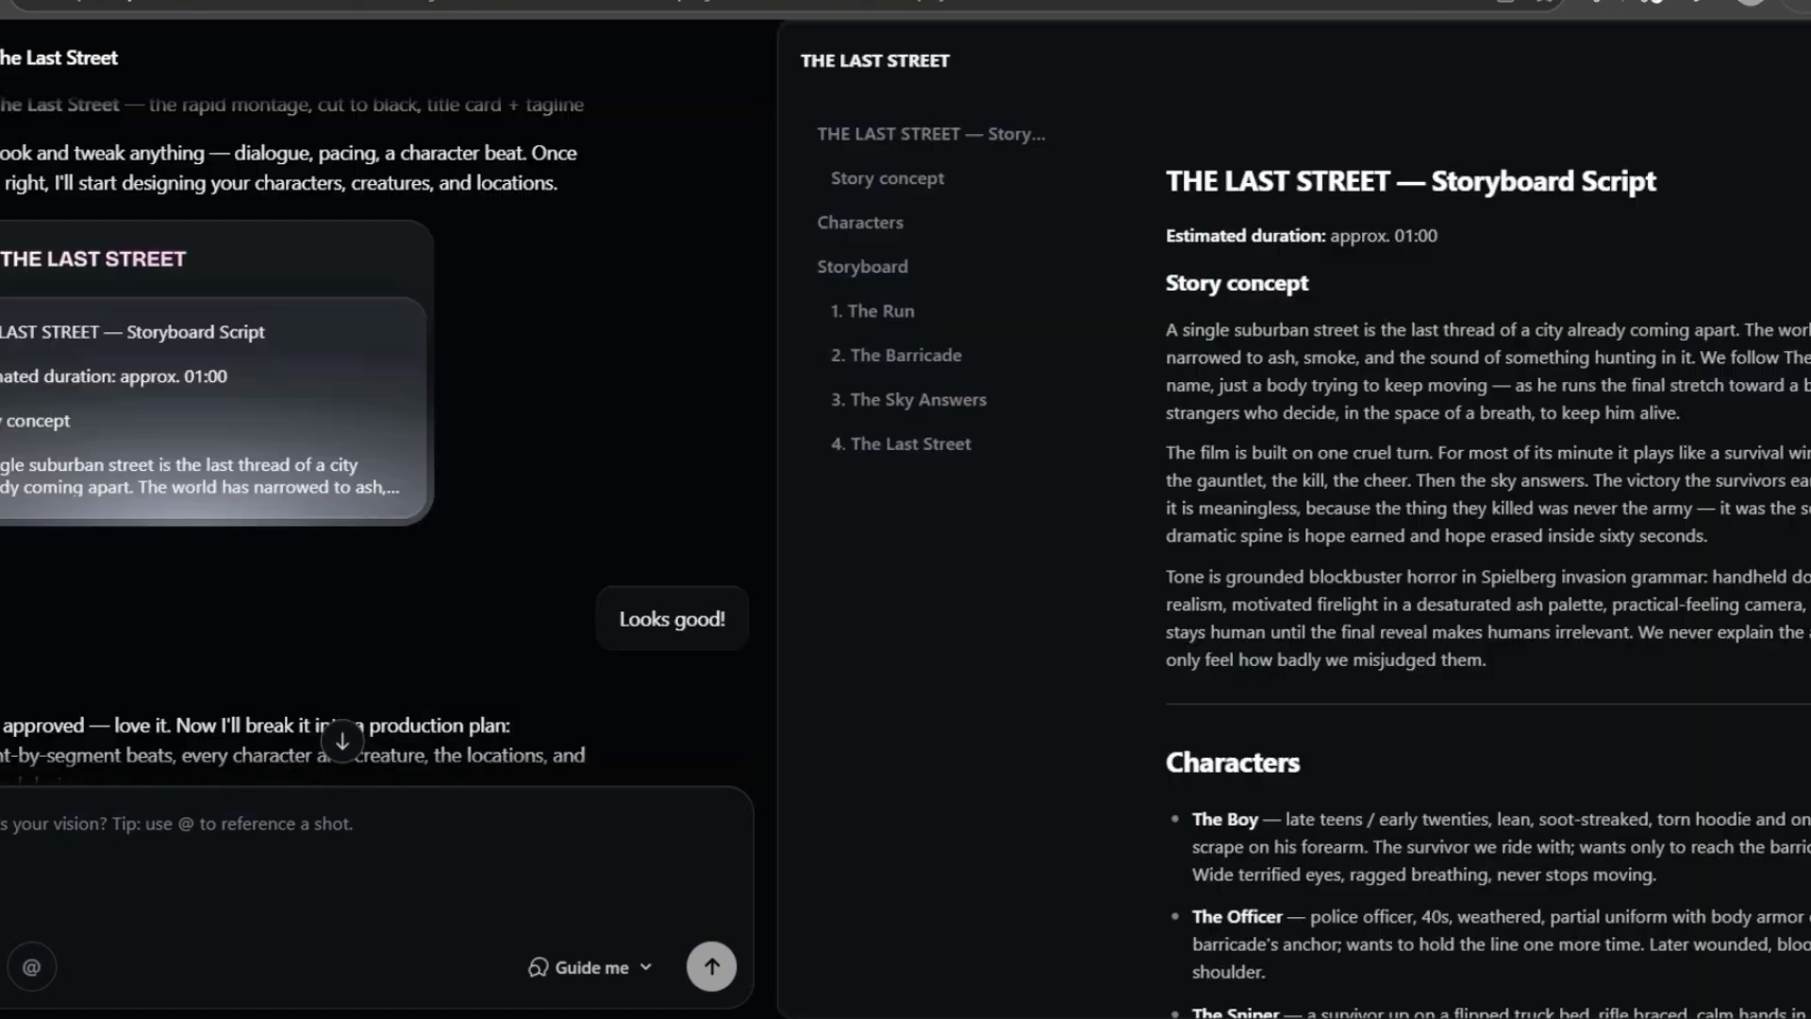
# - Read the storyboard script for The Last Street, covering its story concept and characters
pyautogui.moveTo(1166, 180); pyautogui.dragTo(1300, 762)
pyautogui.click(1127, 283)
pyautogui.moveTo(1167, 180); pyautogui.dragTo(1349, 943)
pyautogui.scroll(15, 1488, 584)
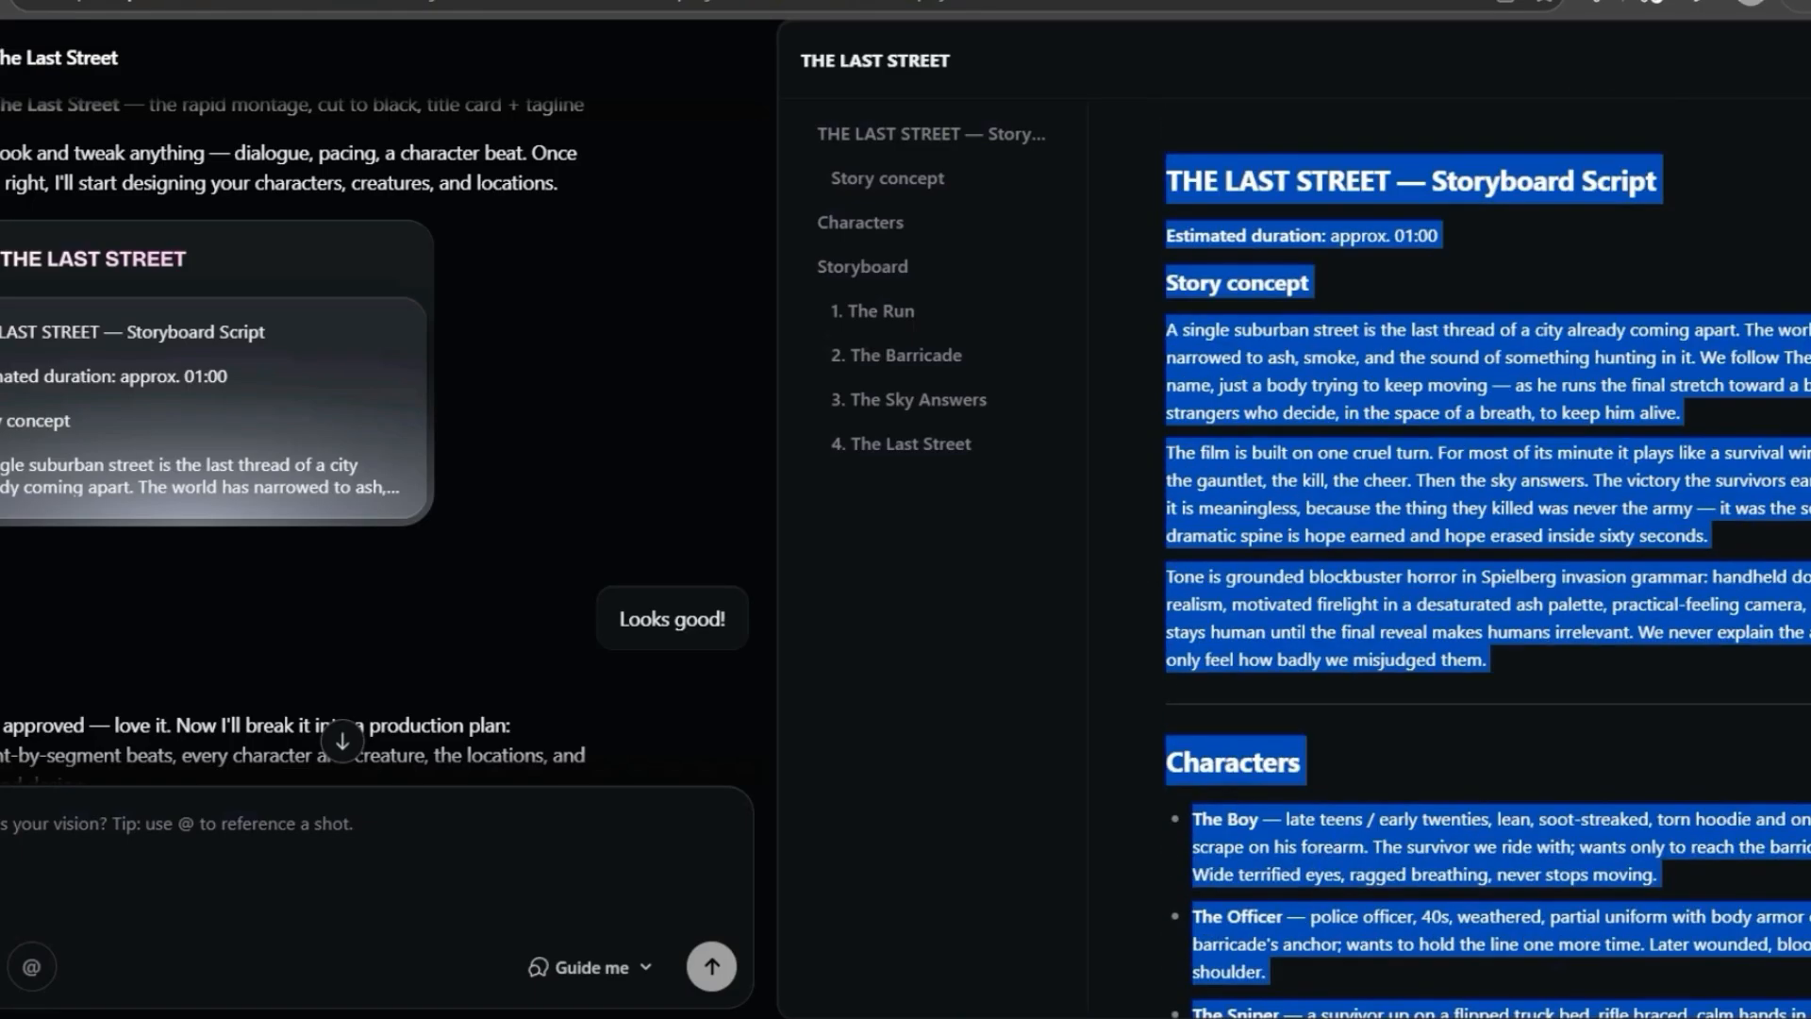
pyautogui.click(1037, 566)
# - Read the chat replies from the script approval and production plan through to the generated visual world summary
pyautogui.scroll(-3, 283, 425)
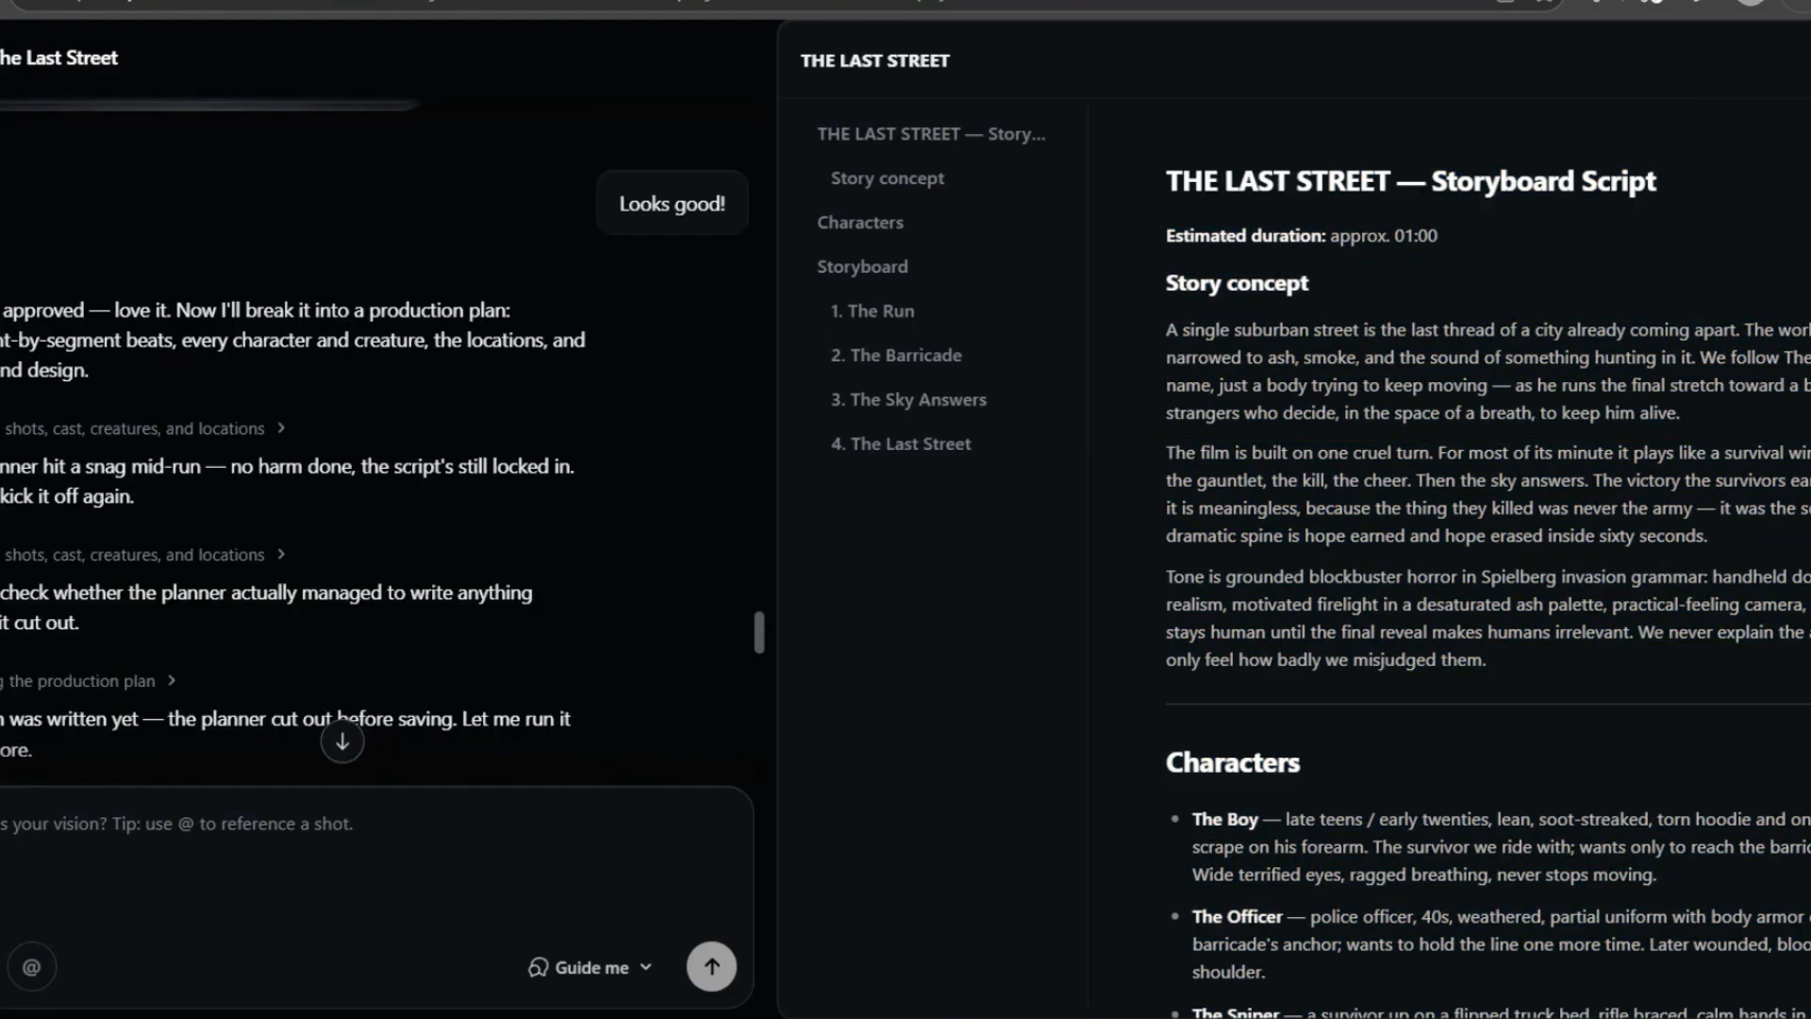
pyautogui.moveTo(2, 309); pyautogui.dragTo(94, 376)
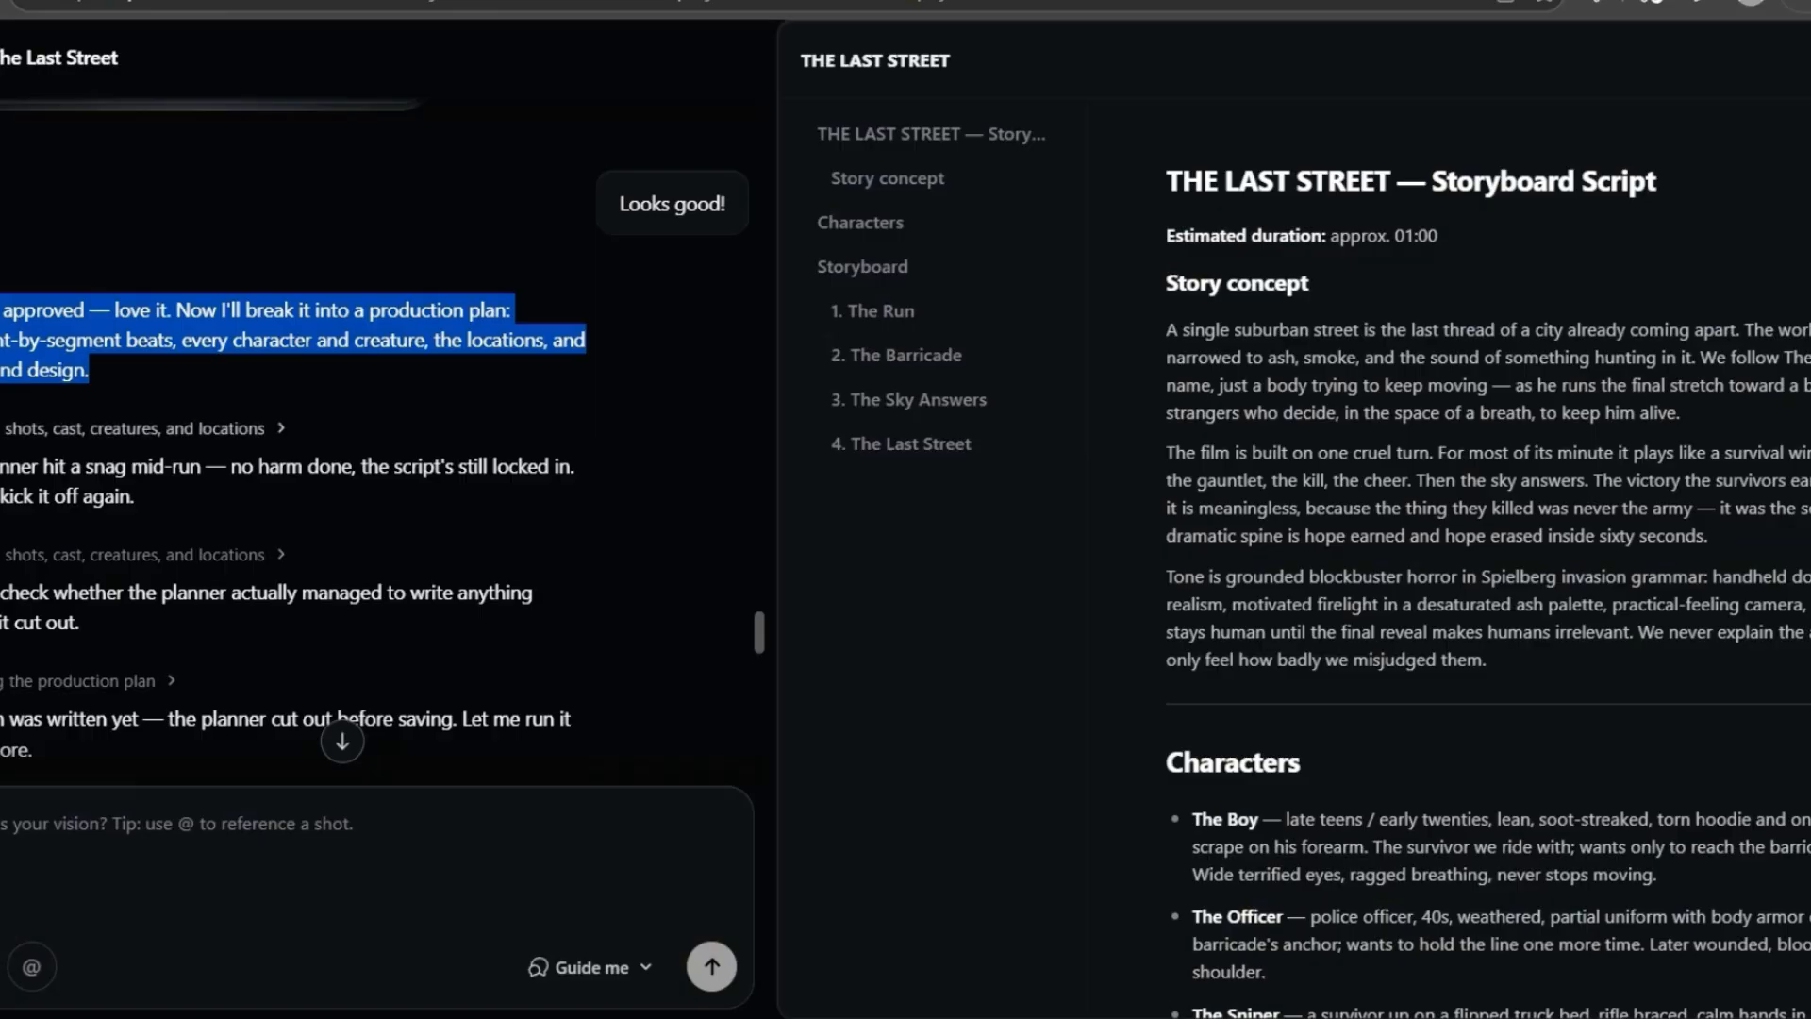
pyautogui.click(123, 396)
pyautogui.scroll(1, 123, 405)
pyautogui.scroll(-3, 123, 406)
pyautogui.scroll(2, 123, 378)
pyautogui.tripleClick(122, 322)
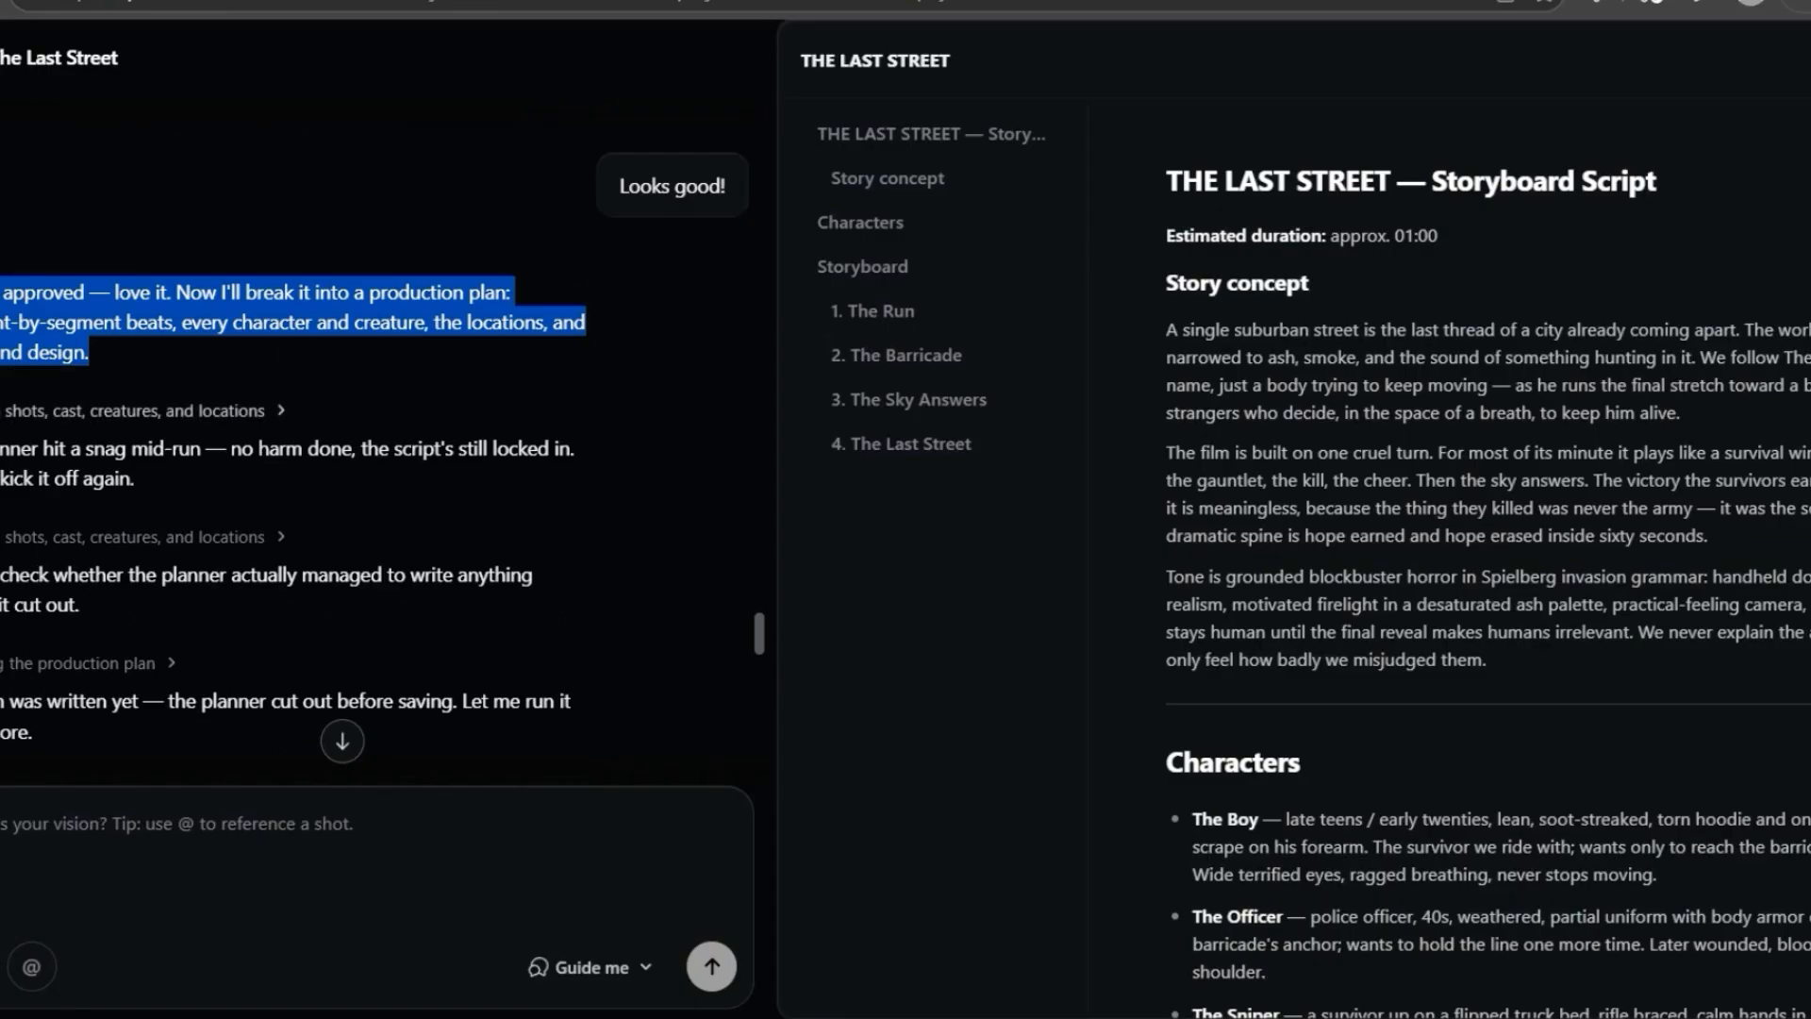
pyautogui.moveTo(3, 445); pyautogui.dragTo(321, 585)
pyautogui.scroll(-3, 490, 604)
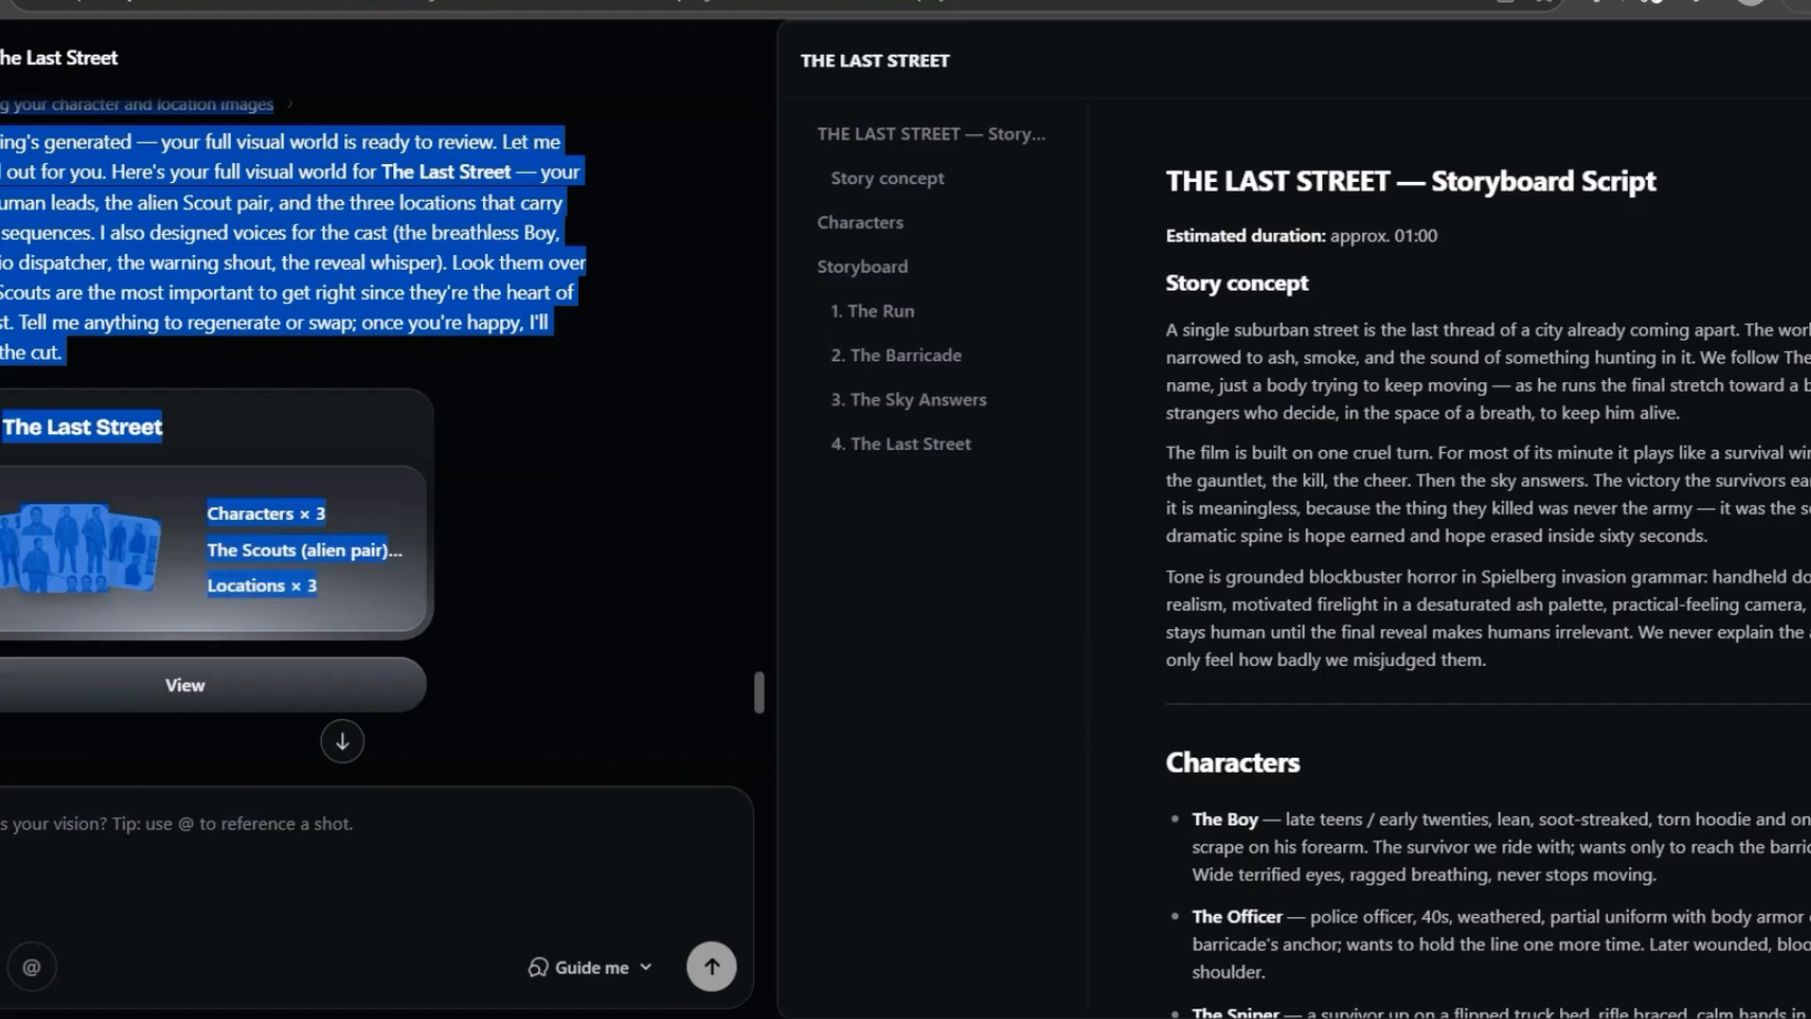
pyautogui.click(321, 584)
pyautogui.scroll(1, 321, 585)
pyautogui.scroll(-1, 321, 603)
# - Open the visual world for The Last Street and examine its character, alien Scouts and location images
pyautogui.click(185, 685)
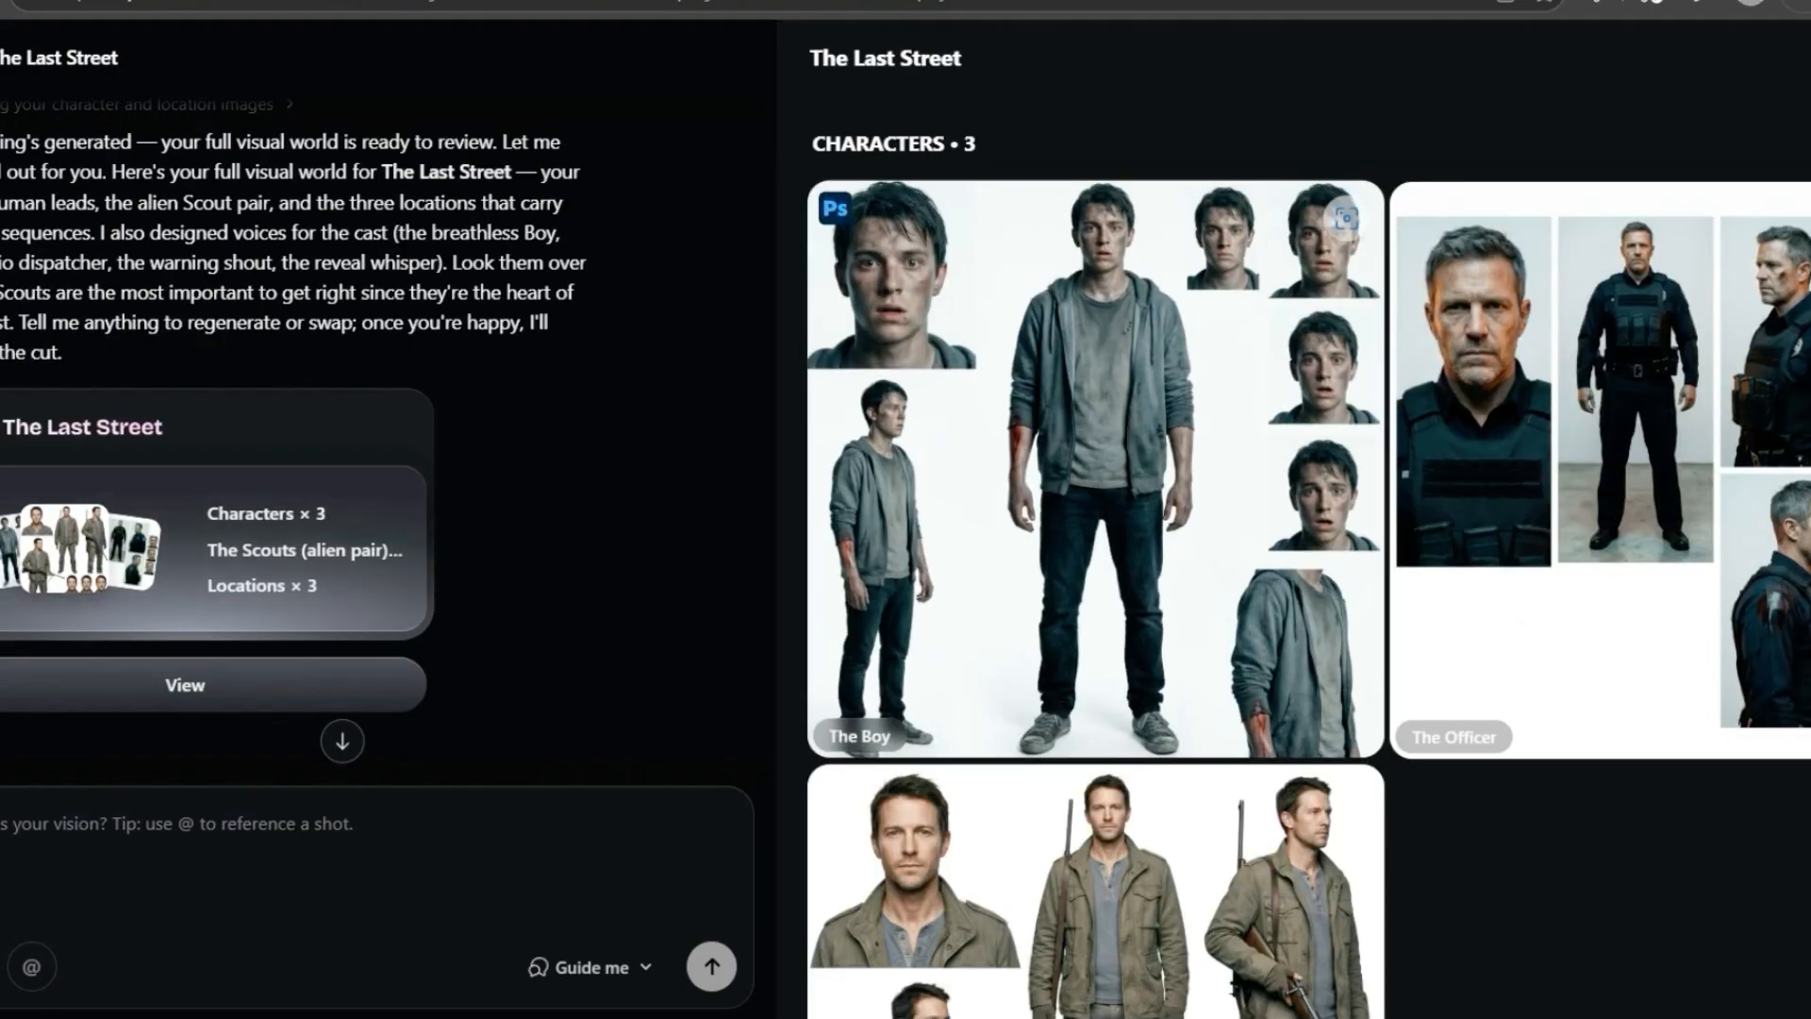
pyautogui.scroll(-12, 1321, 471)
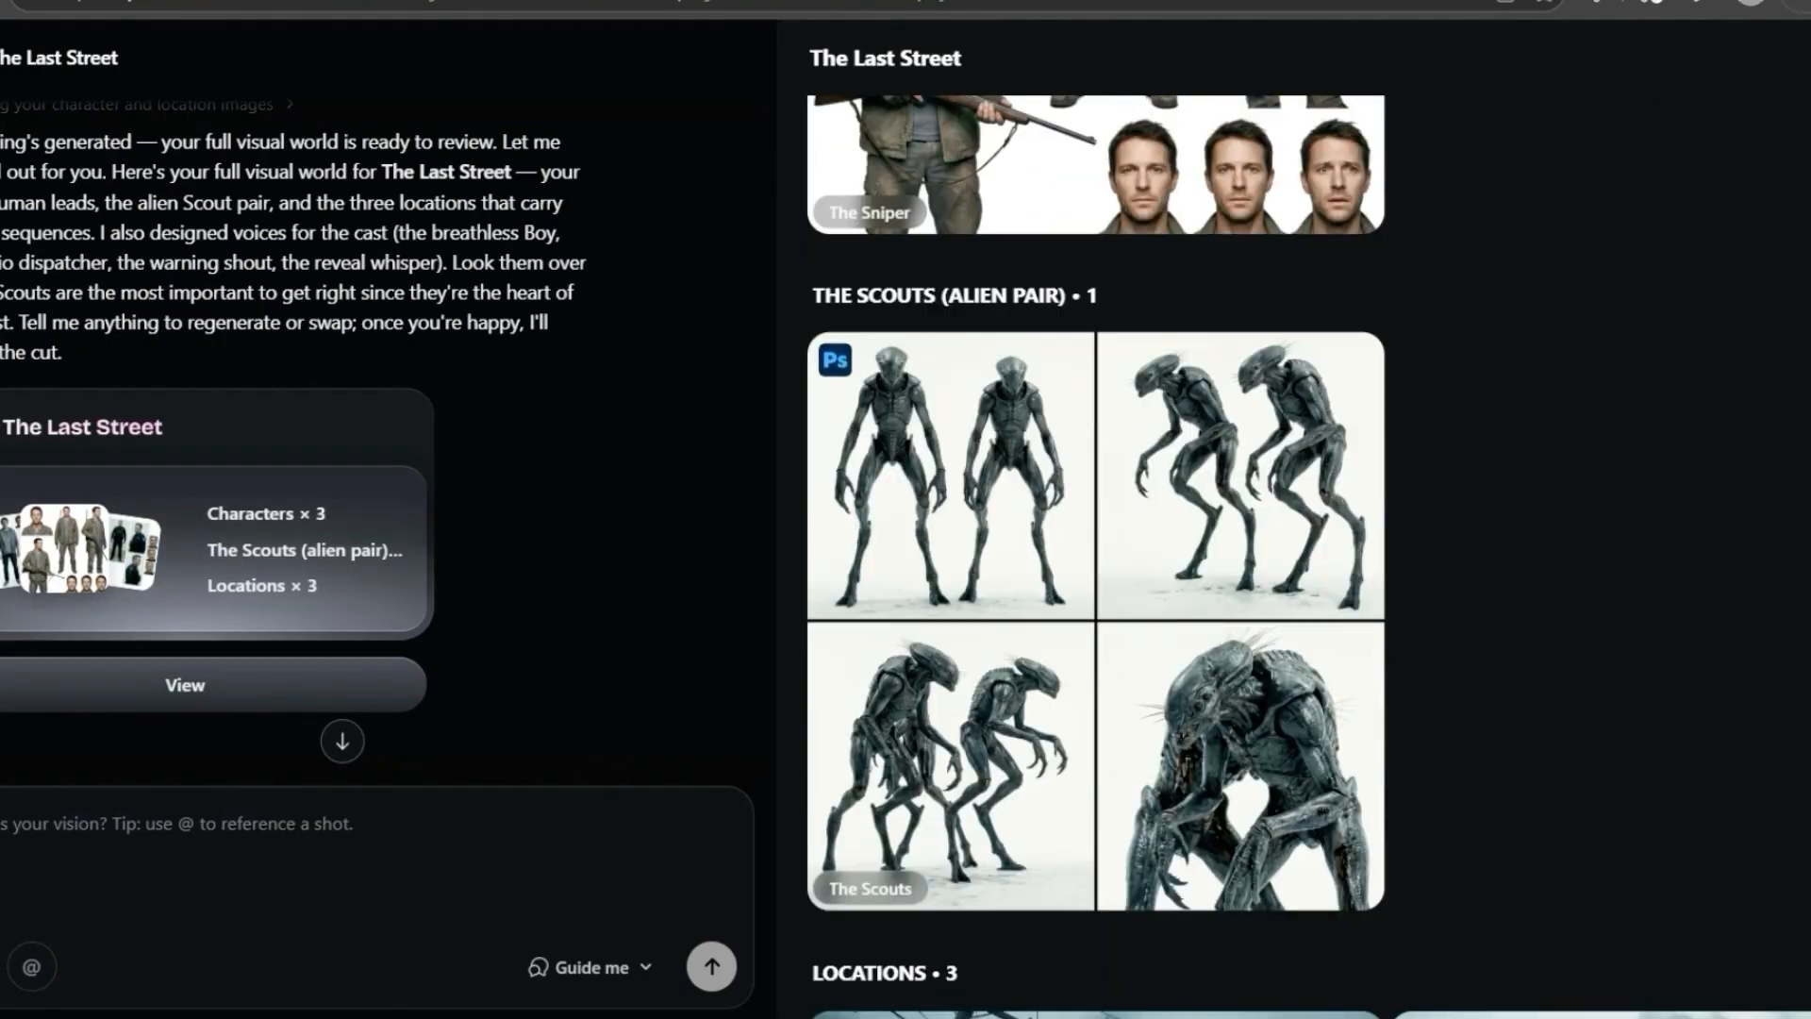
pyautogui.scroll(-3, 1415, 509)
pyautogui.scroll(6, 1415, 509)
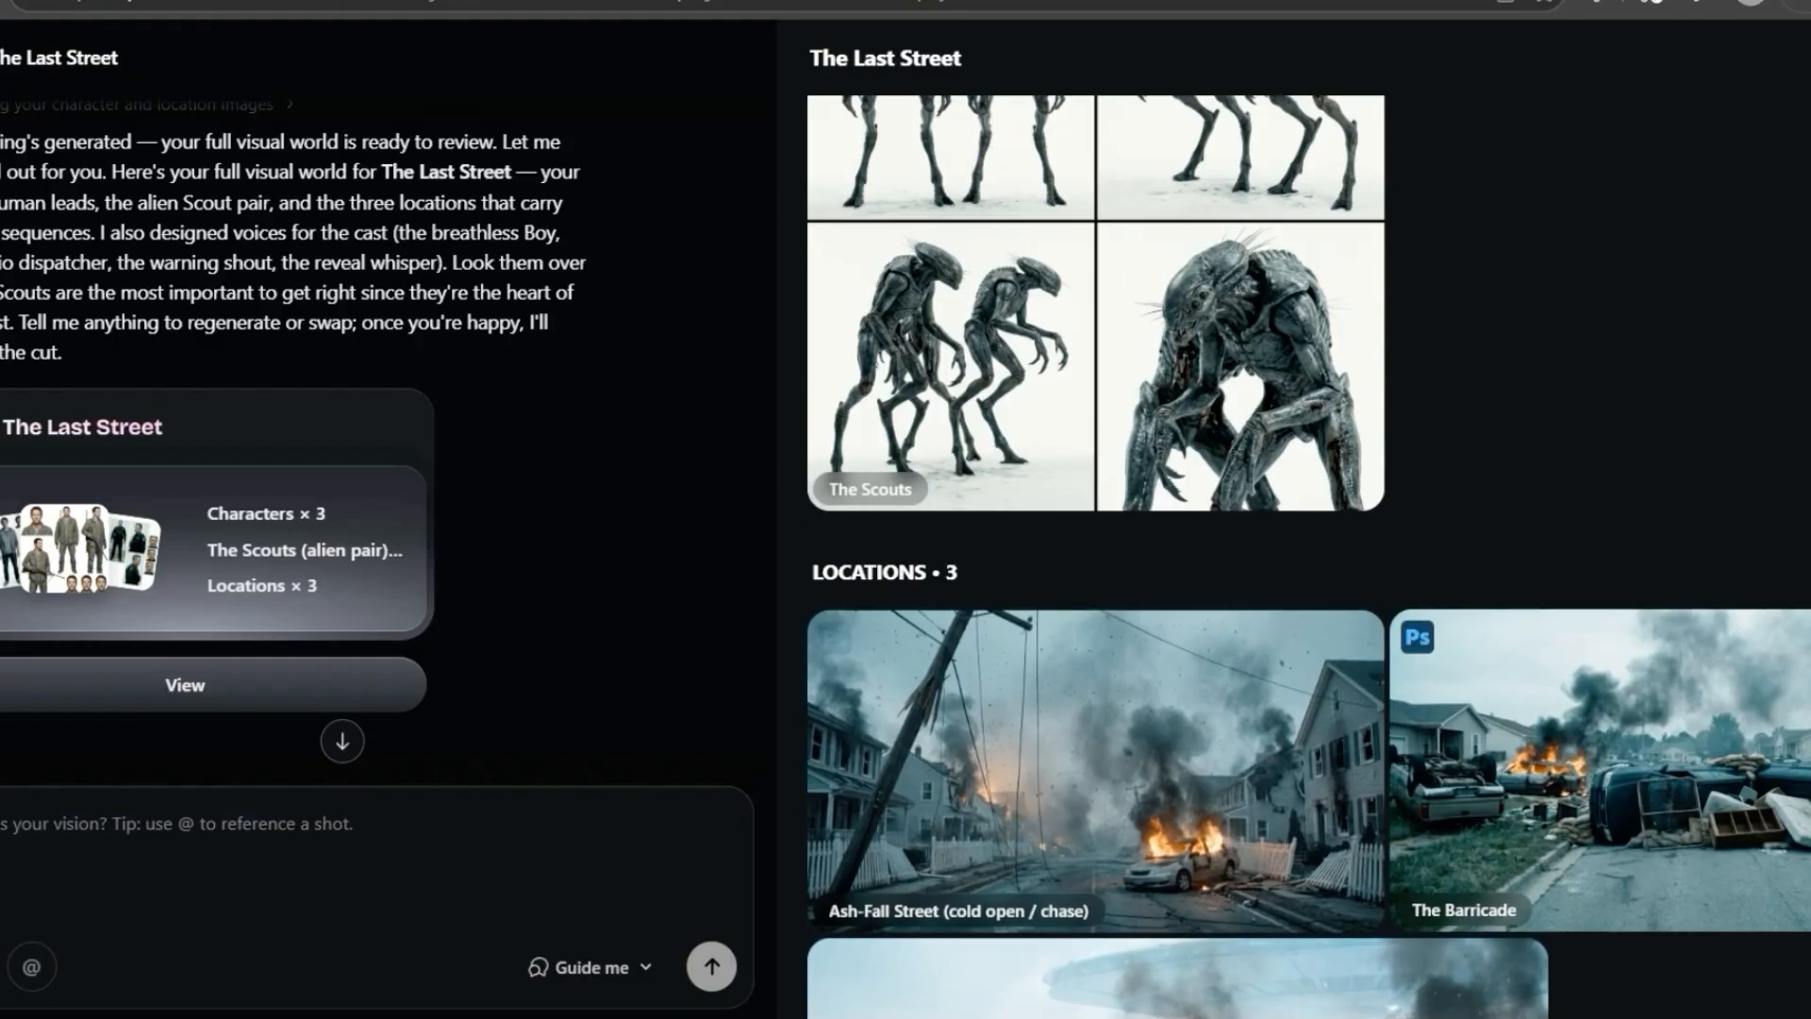
# - Read the chat messages about rendering the full 60-second cut and play the finished film in the chat
pyautogui.scroll(-6, 1415, 509)
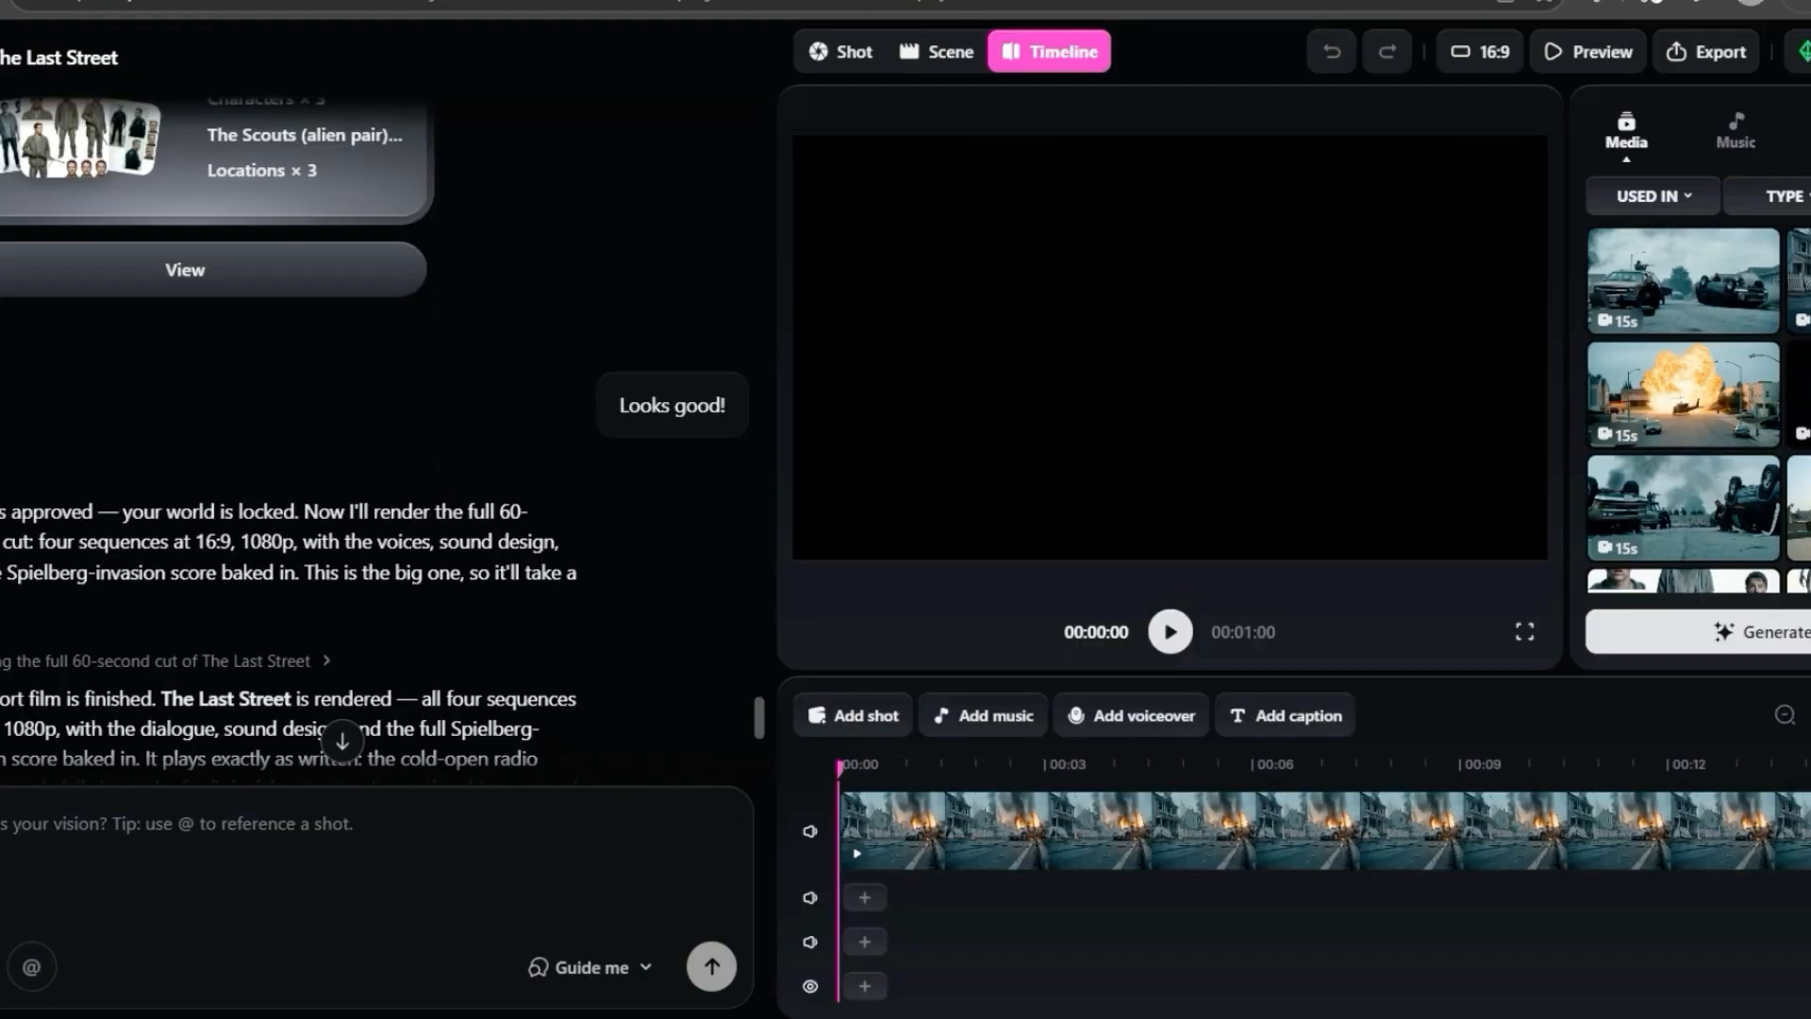
pyautogui.scroll(-3, 377, 472)
pyautogui.tripleClick(283, 265)
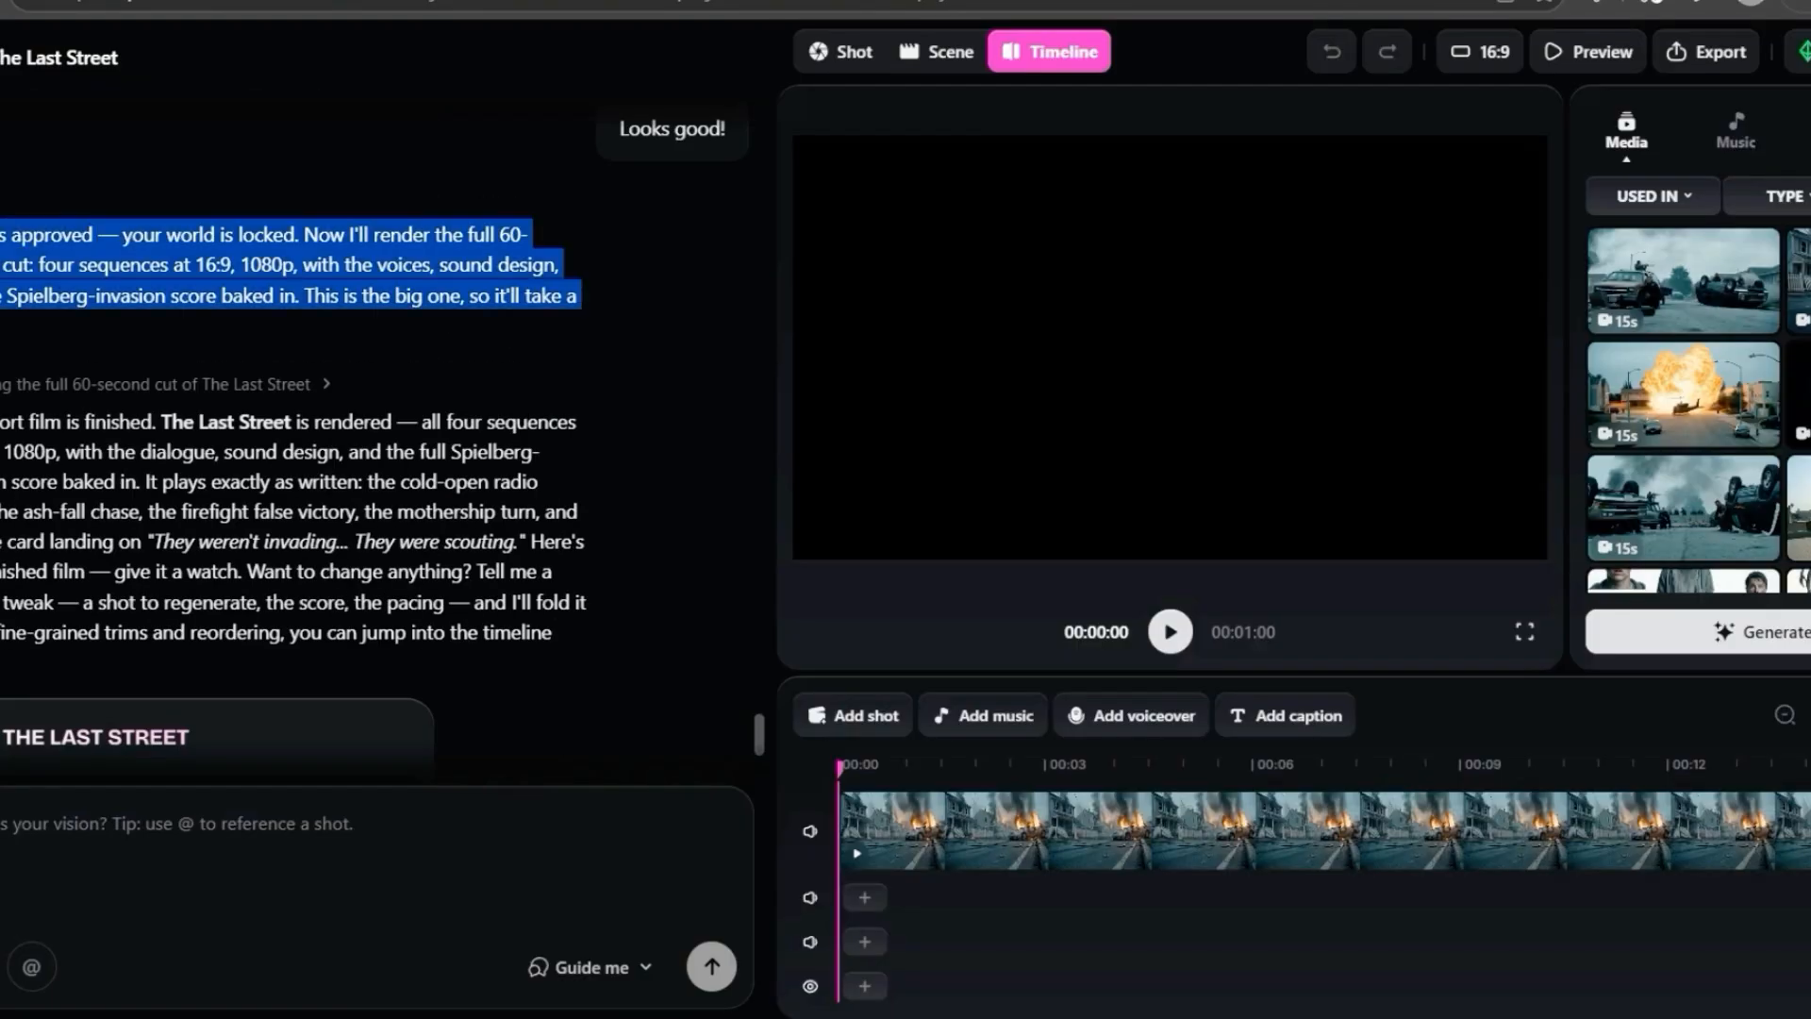
pyautogui.scroll(-1, 283, 452)
pyautogui.moveTo(1, 283); pyautogui.dragTo(1, 521)
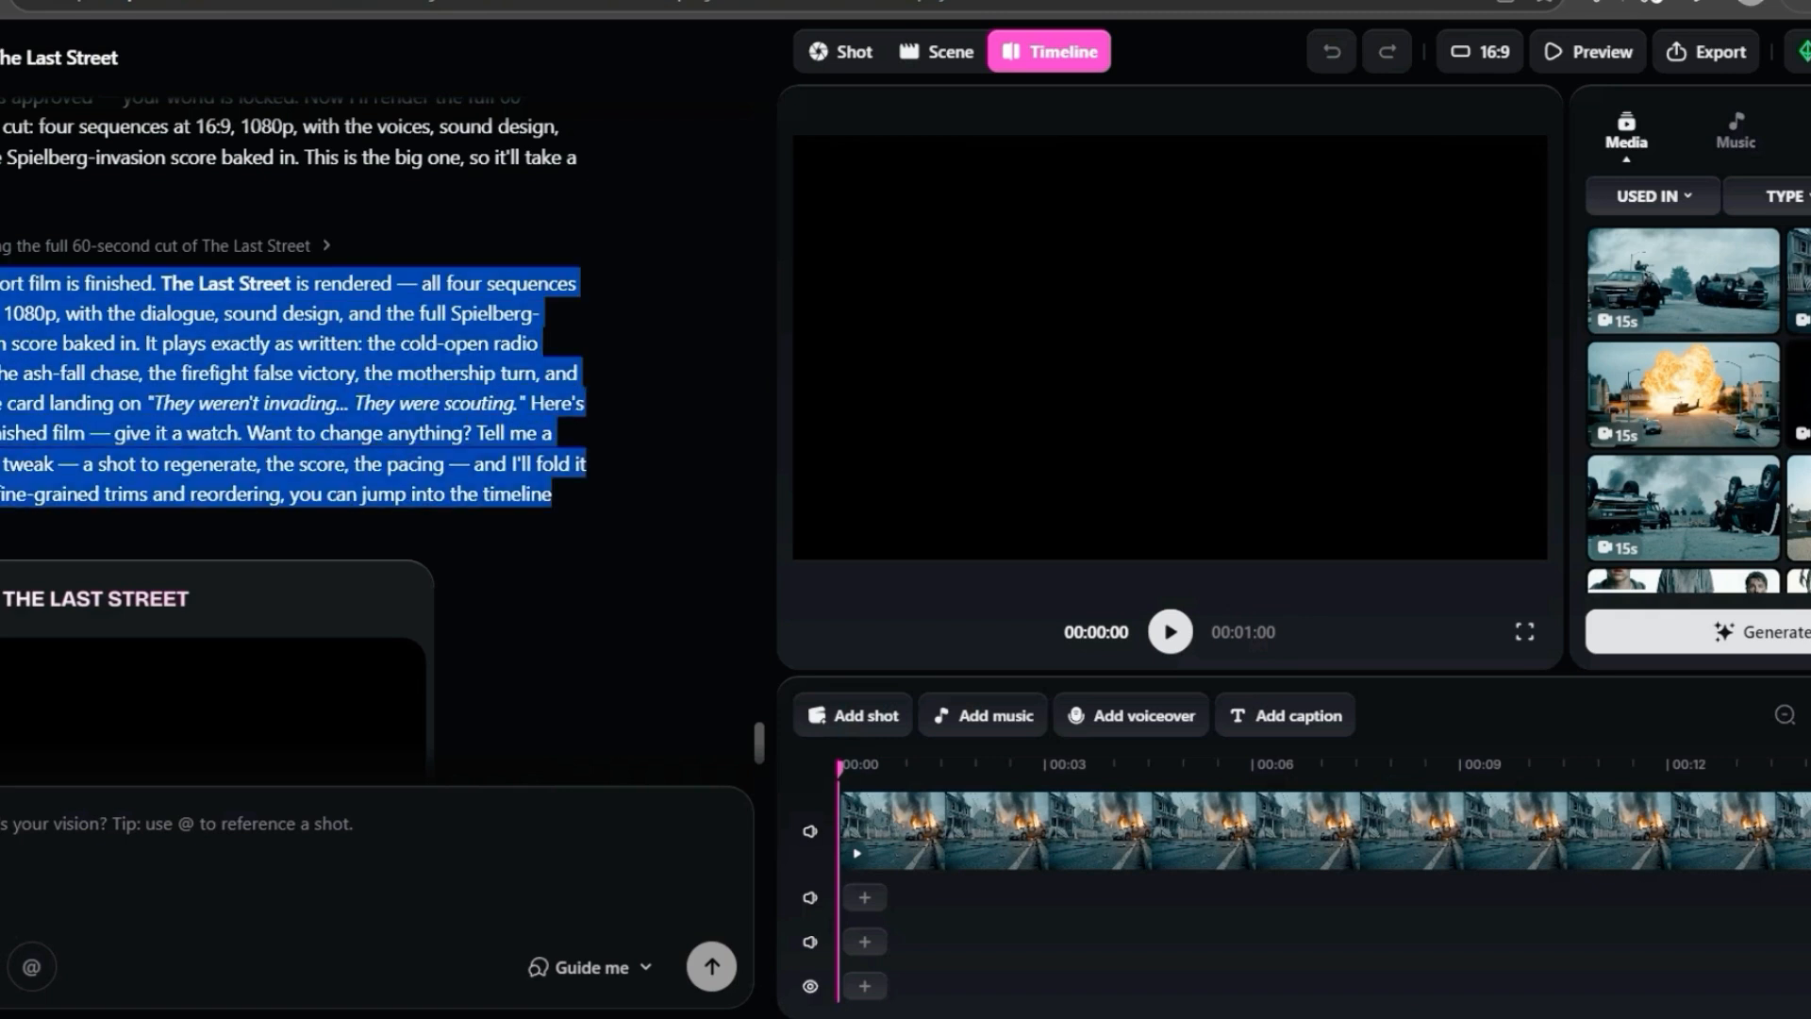
pyautogui.scroll(-1, 283, 453)
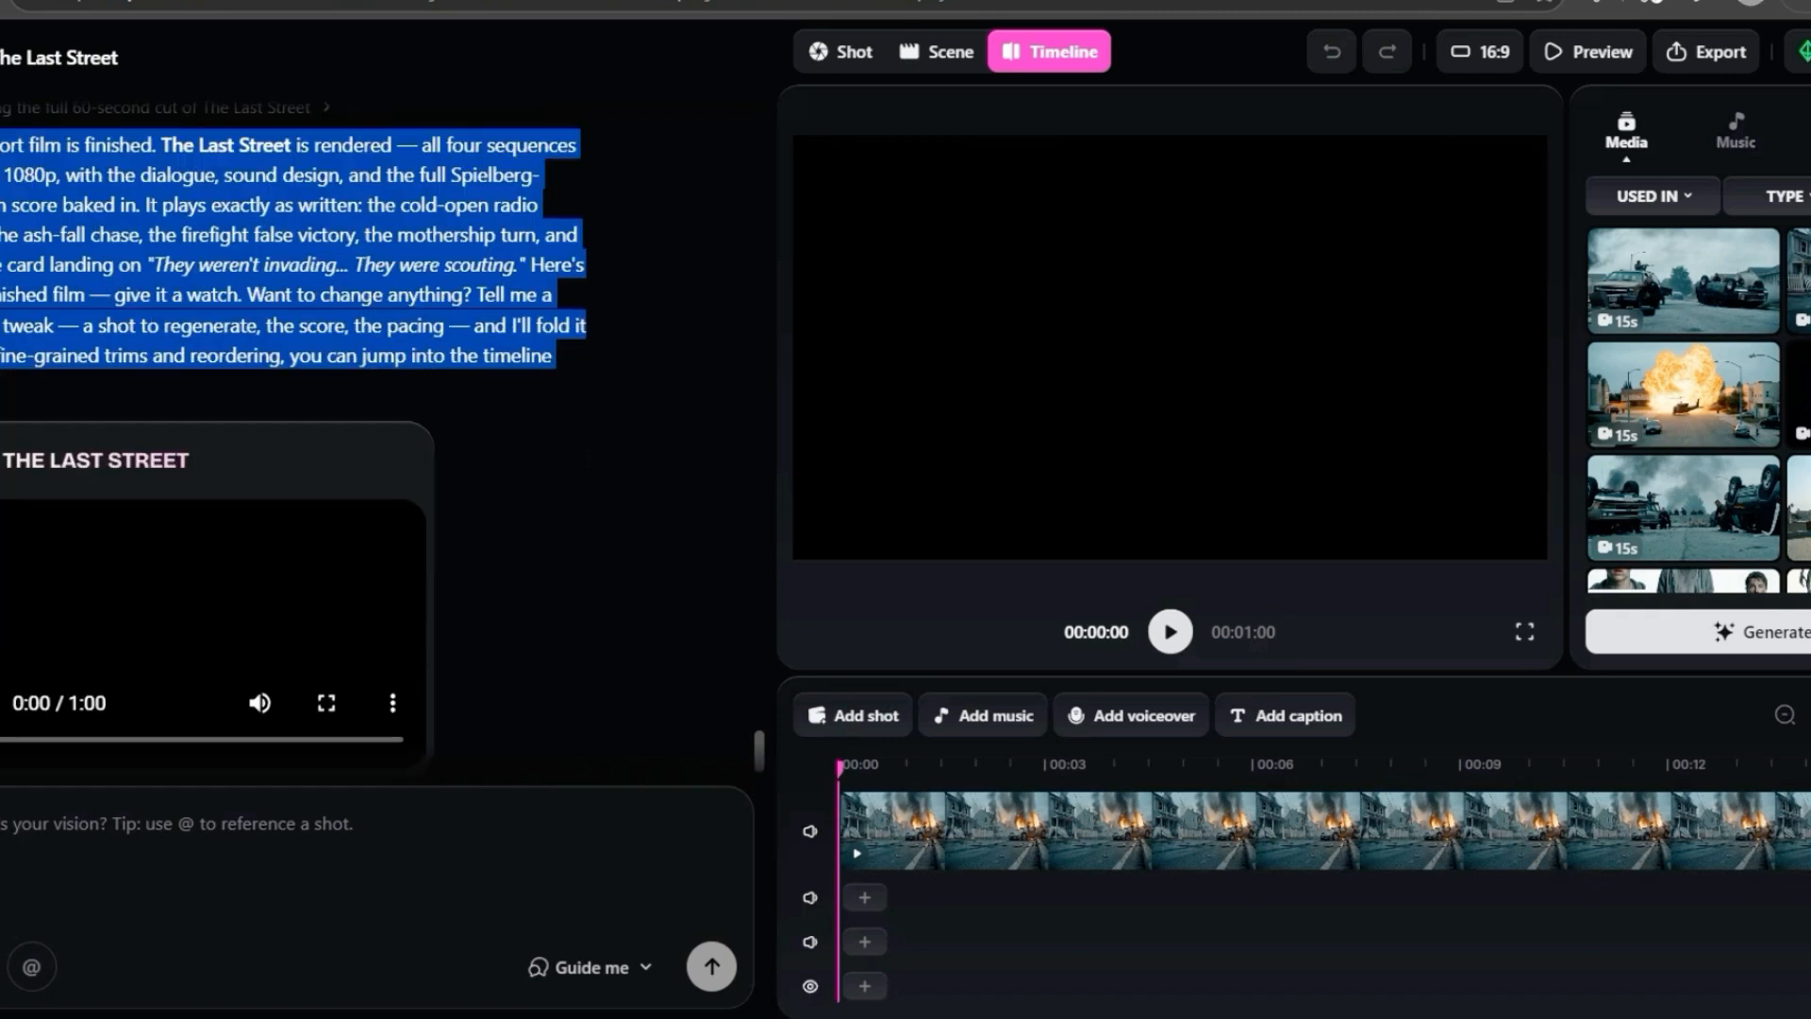
pyautogui.click(1, 405)
pyautogui.moveTo(1, 384); pyautogui.dragTo(1, 107)
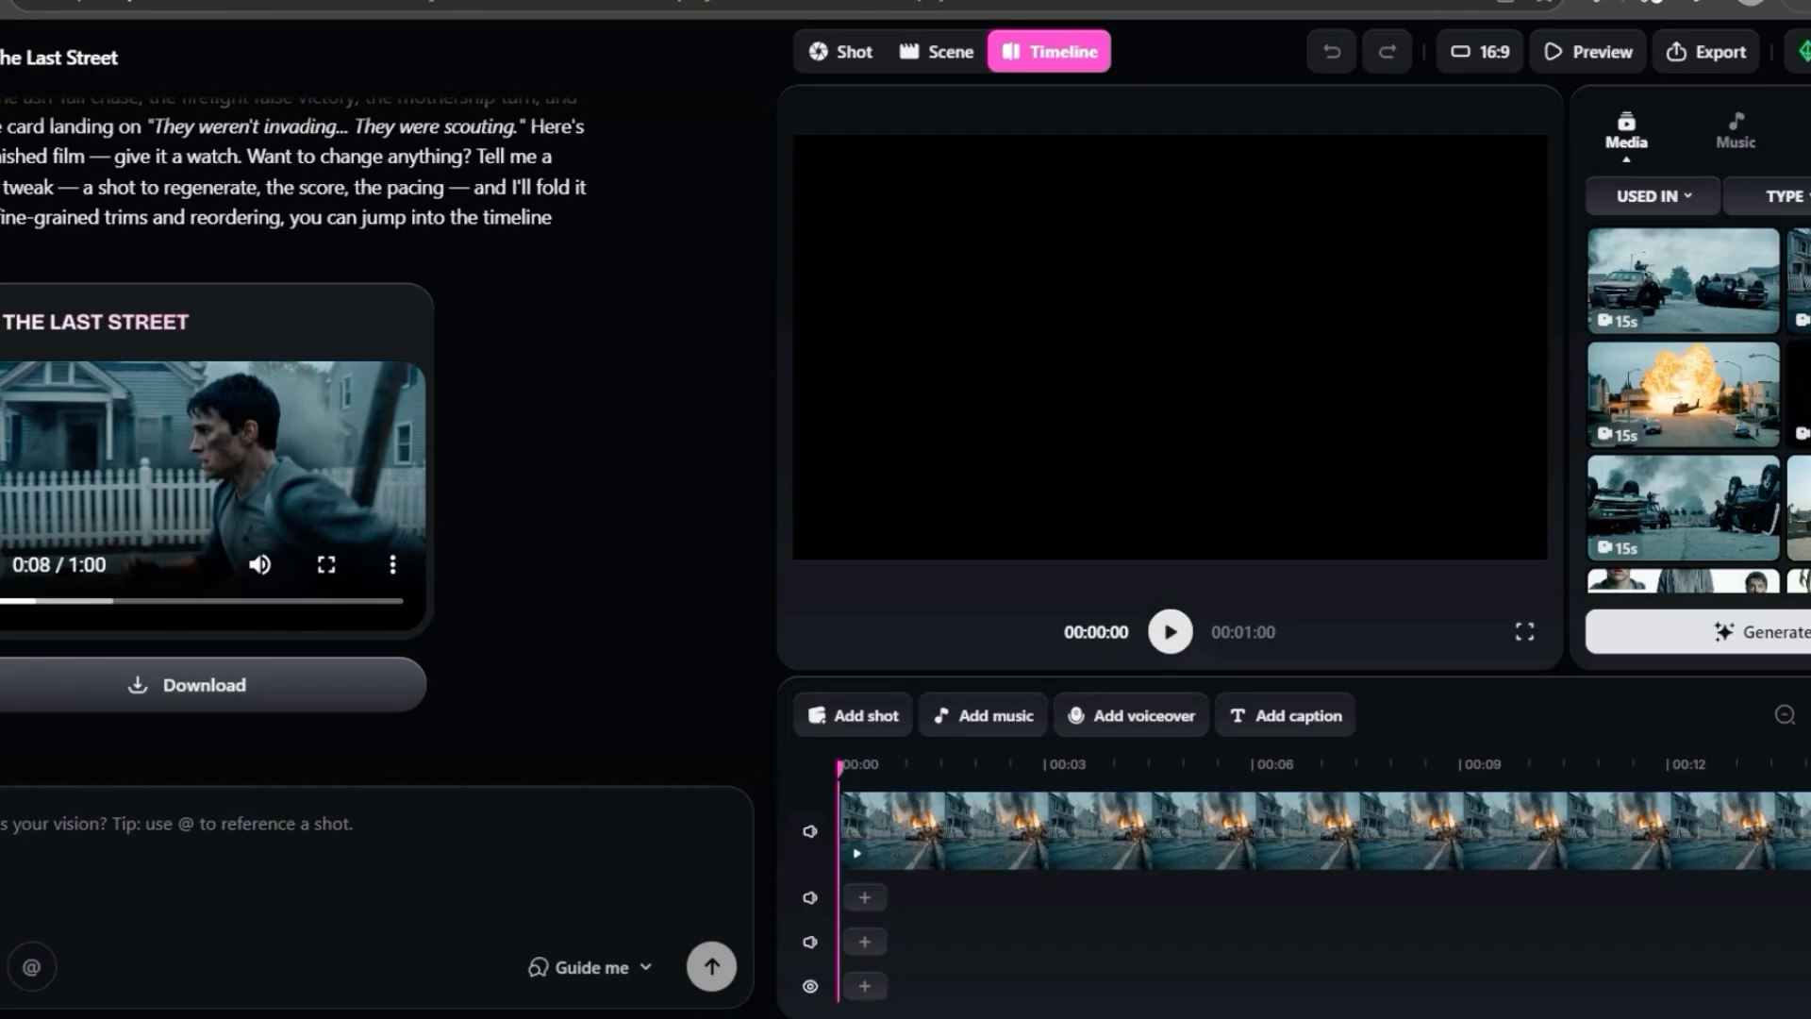
# - Show the film organised by scene and look through the shots in Scenes 1 to 4
pyautogui.moveTo(839, 768)
pyautogui.mouseDown()
pyautogui.moveTo(1246, 767)
pyautogui.moveTo(839, 767)
pyautogui.mouseUp()
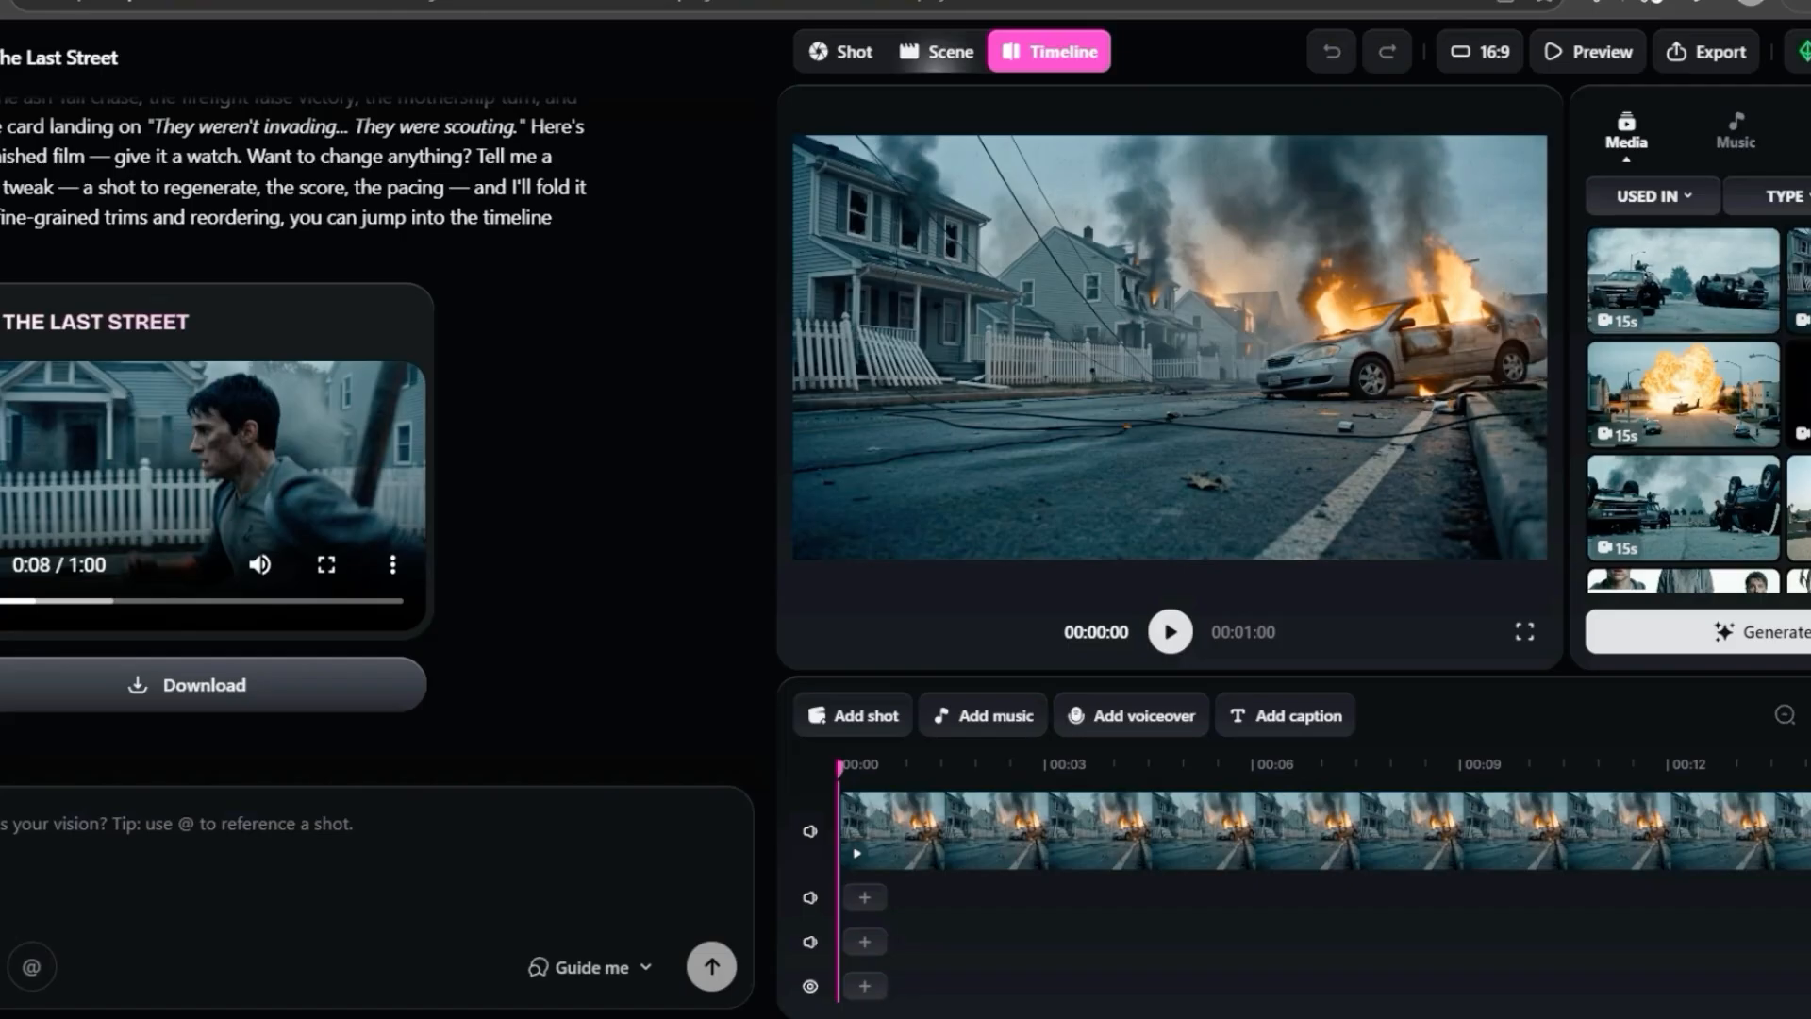
pyautogui.click(936, 53)
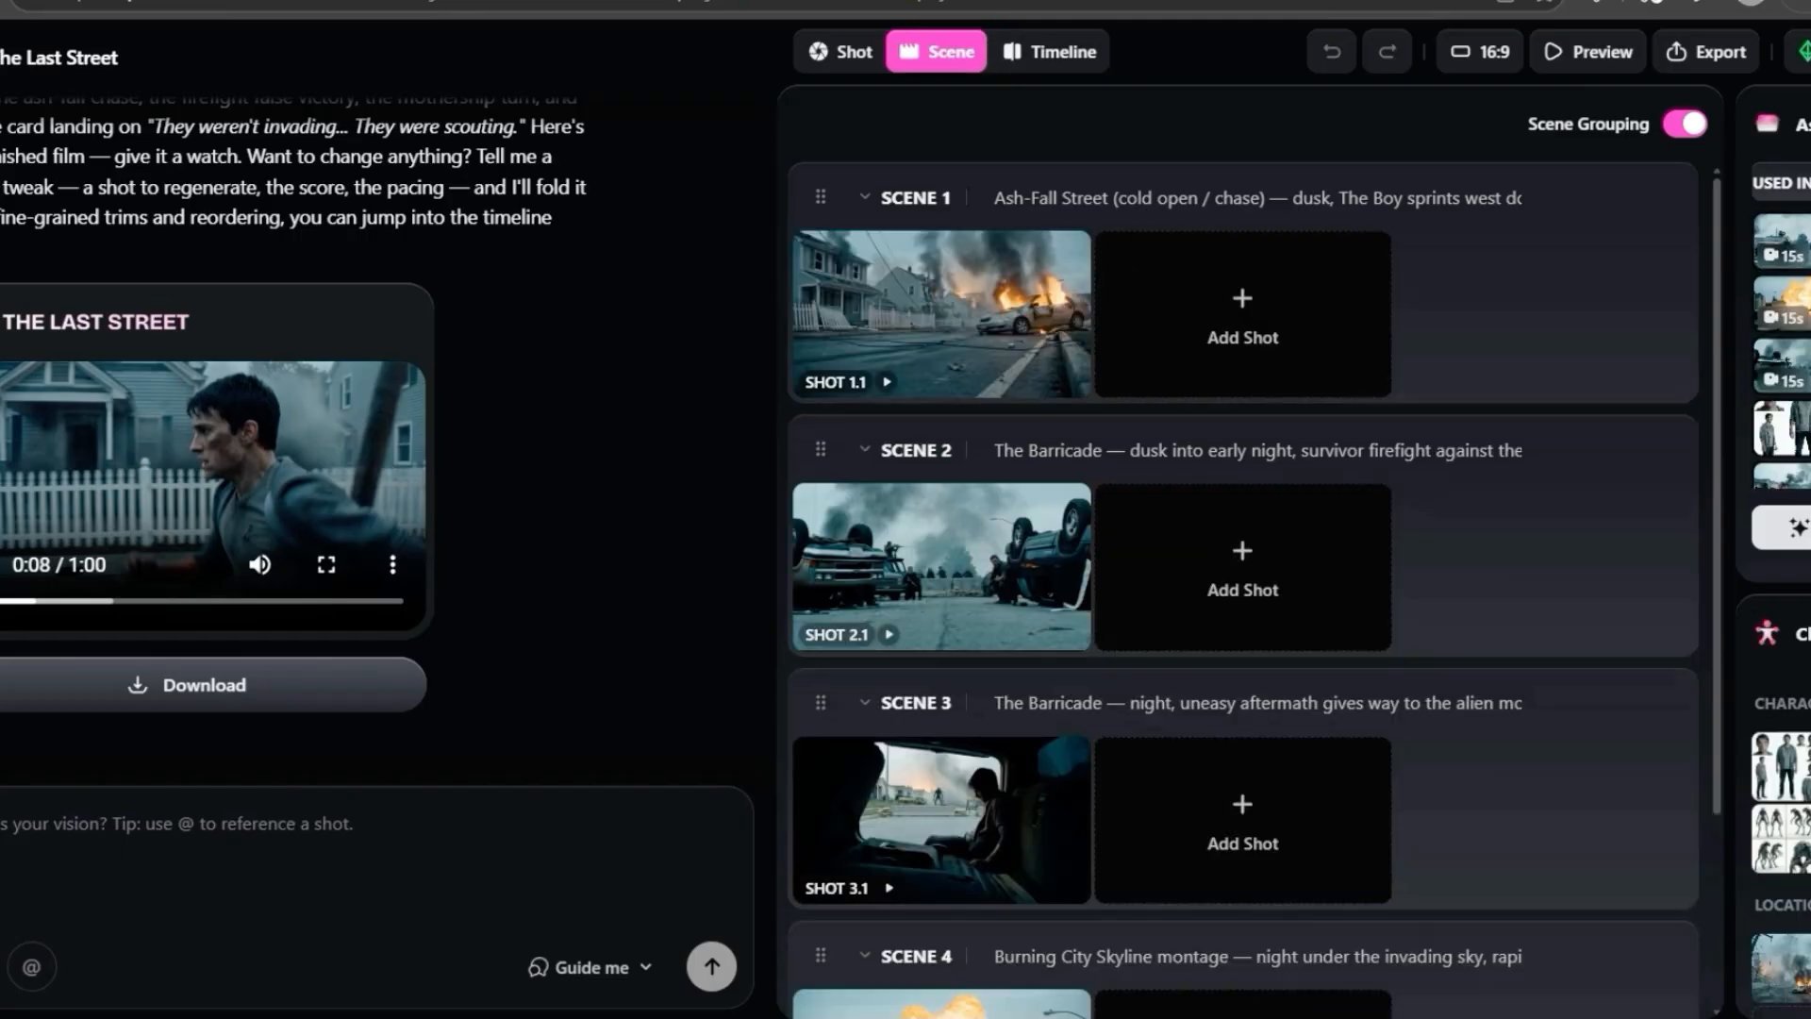
pyautogui.scroll(-3, 943, 311)
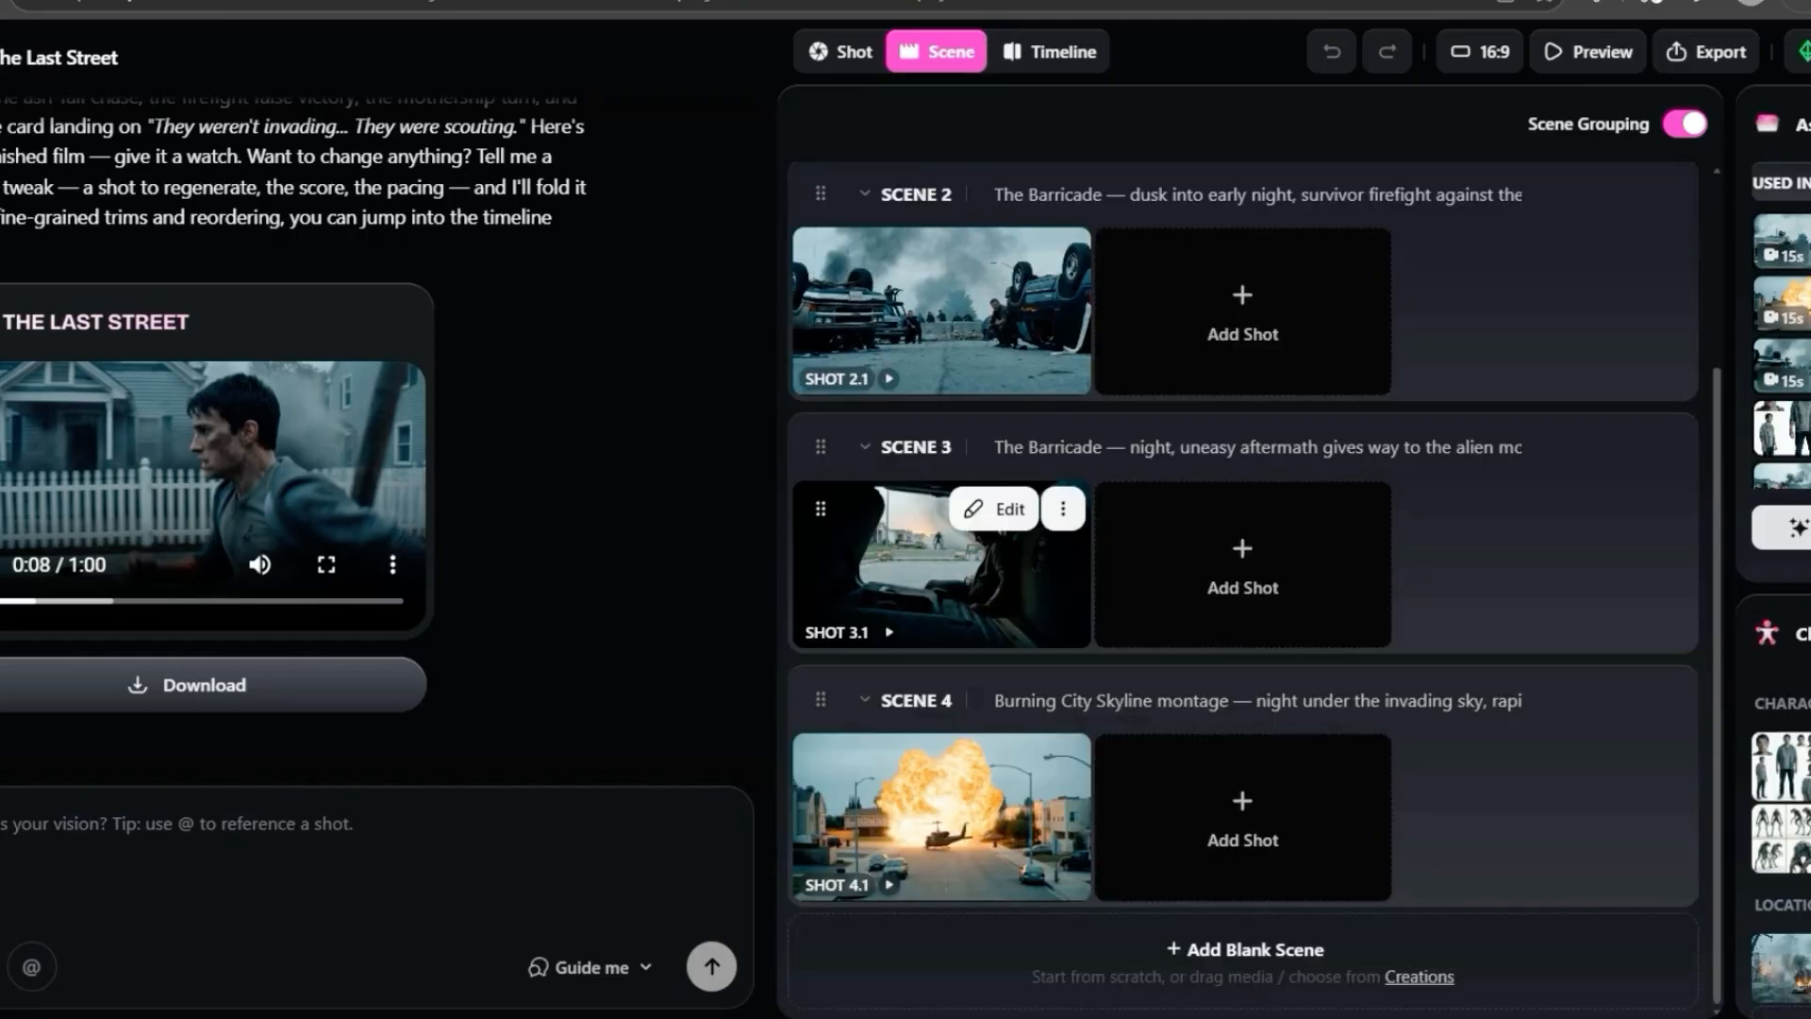
pyautogui.scroll(3, 943, 820)
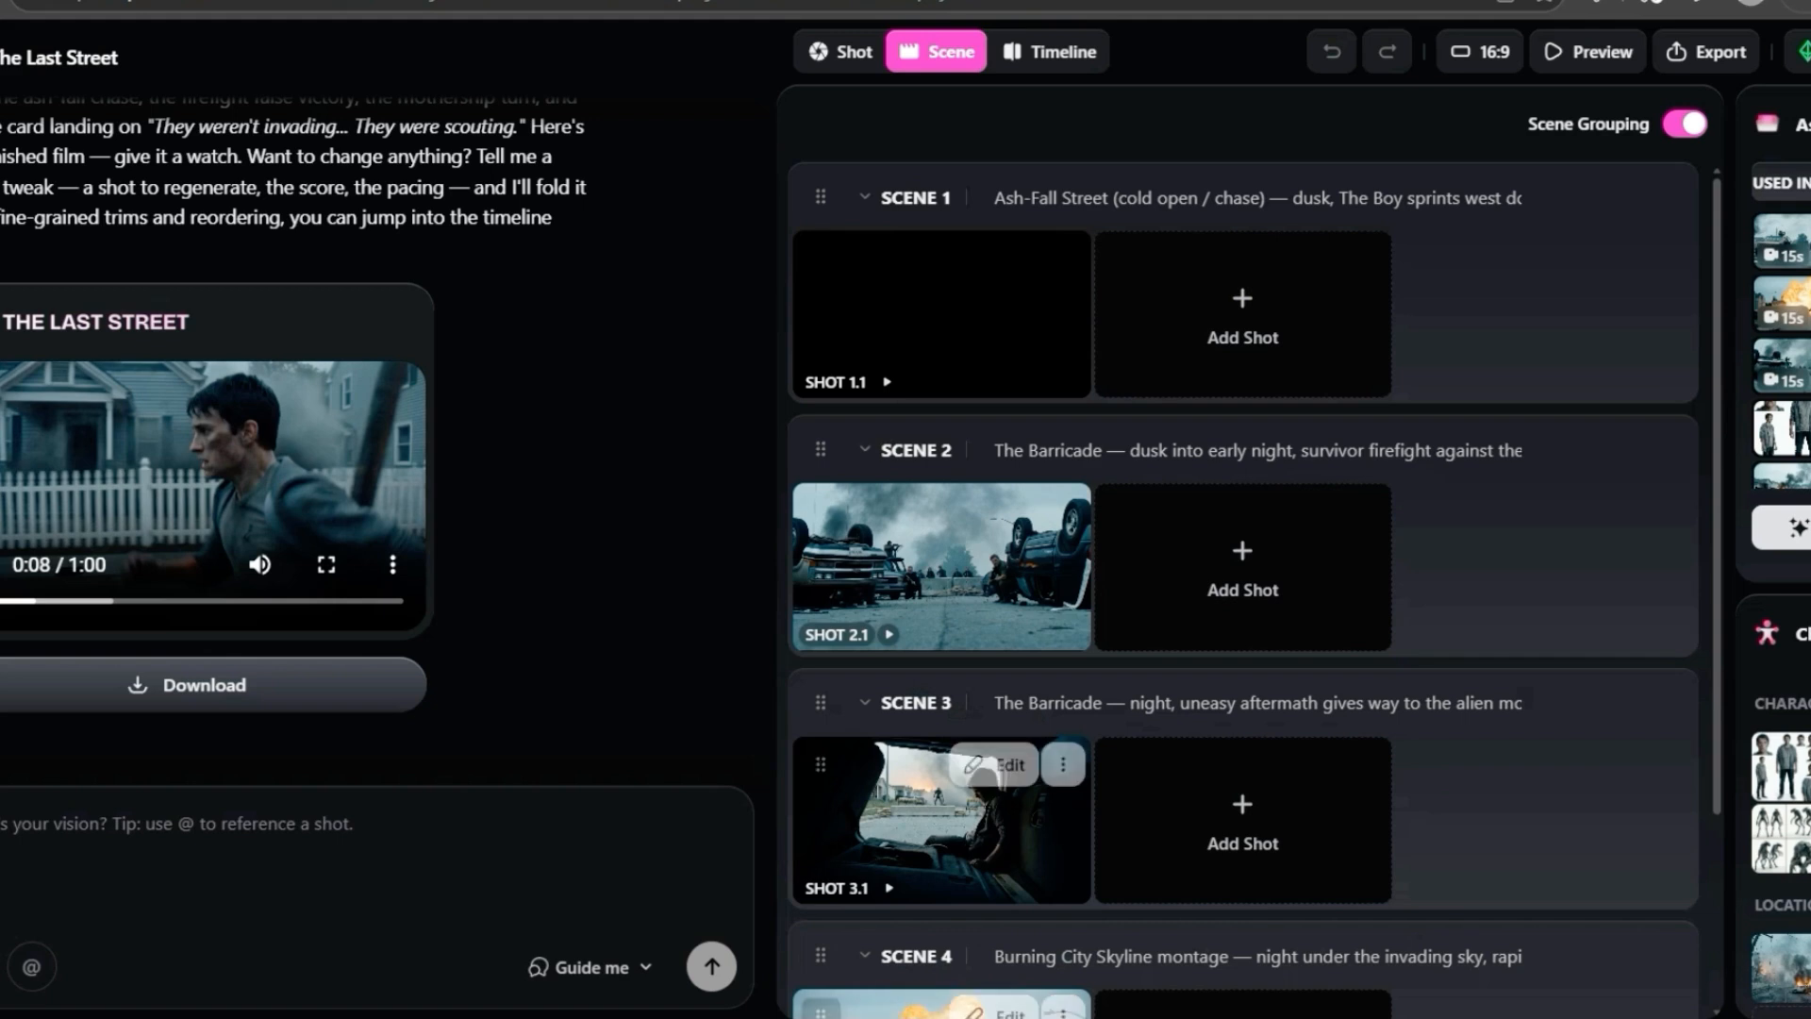
# - Open Shot 1.1 in the Shot view, rewind its video to near the start and play it
pyautogui.click(842, 52)
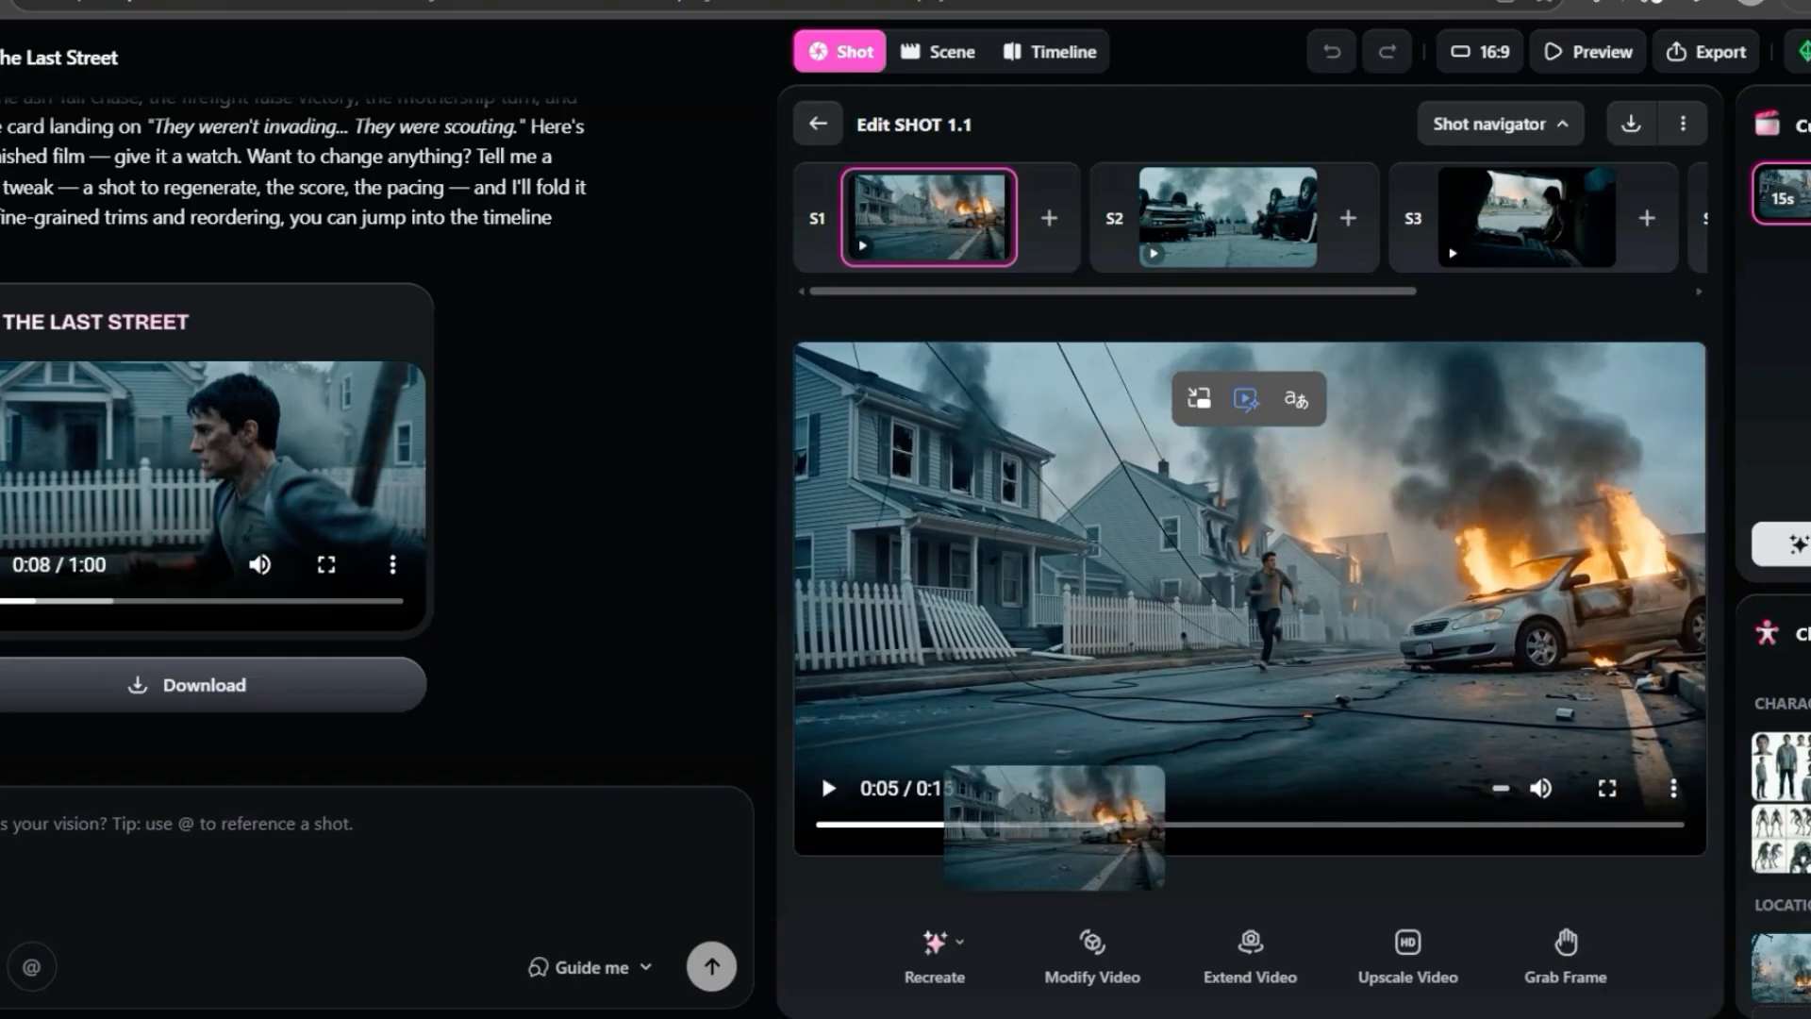
pyautogui.moveTo(1103, 824); pyautogui.dragTo(858, 830)
pyautogui.click(828, 787)
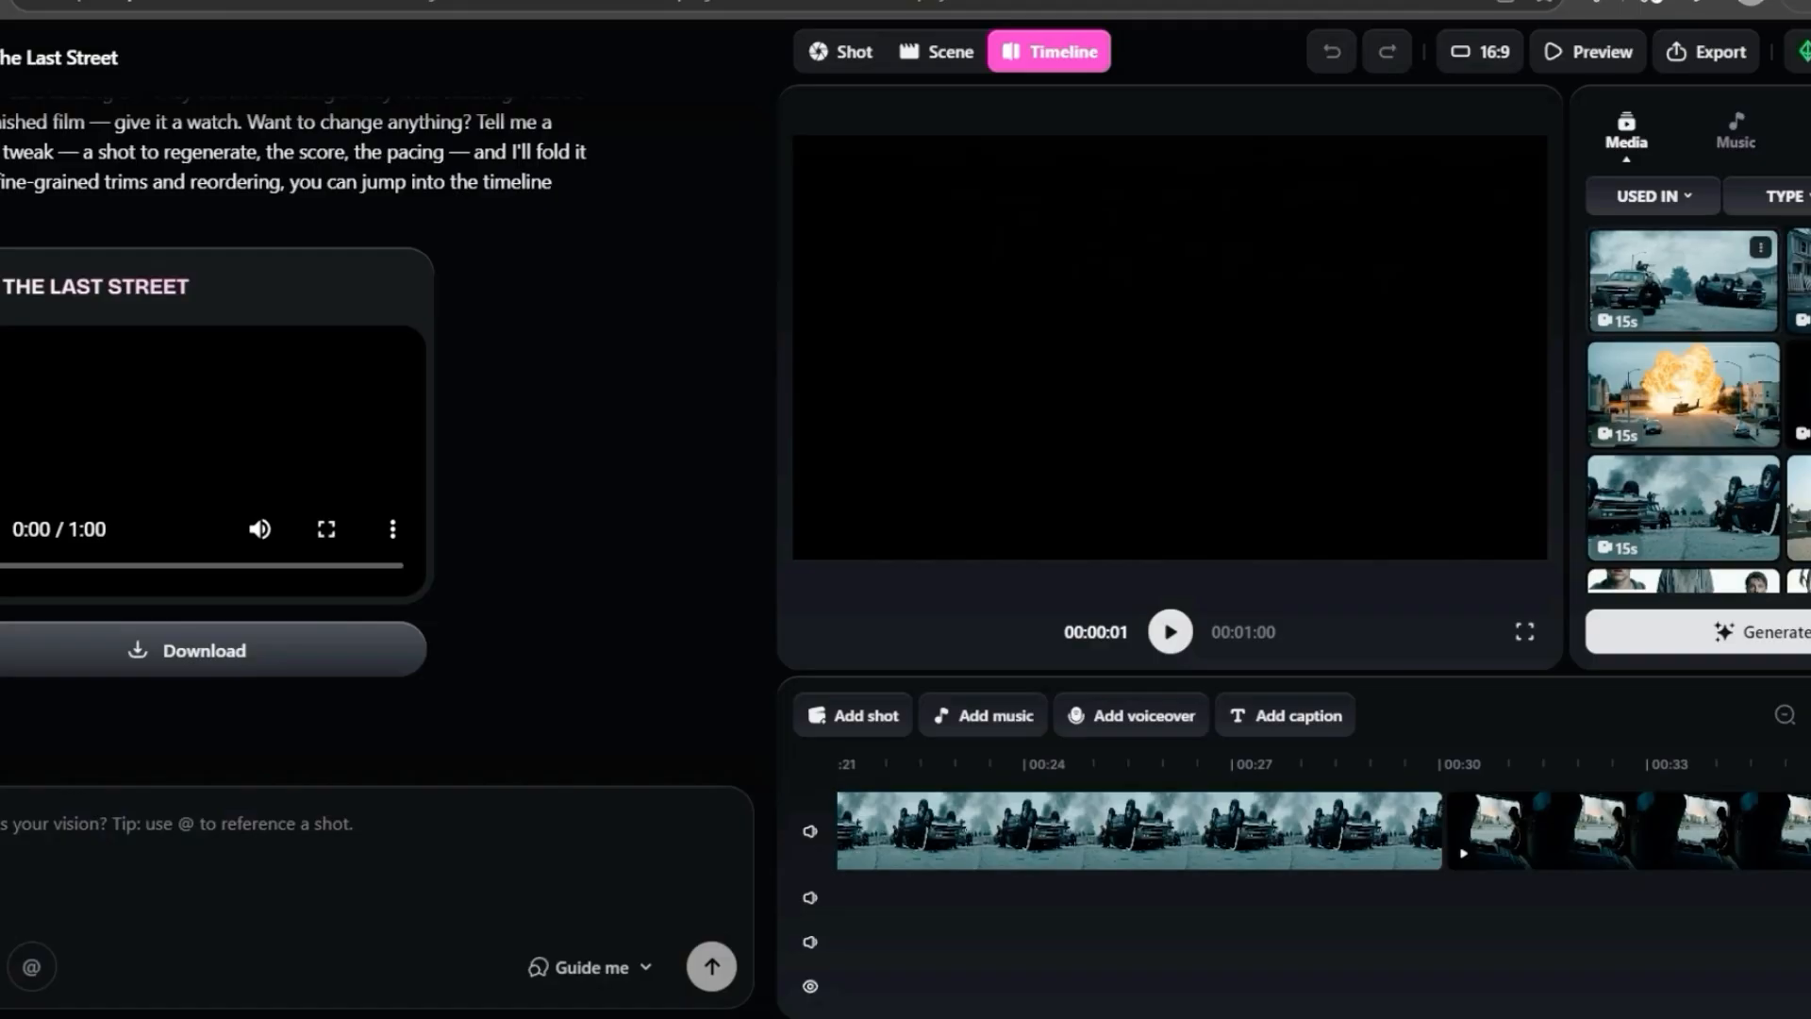
# - Open the export and sharing options for the film
pyautogui.click(1706, 52)
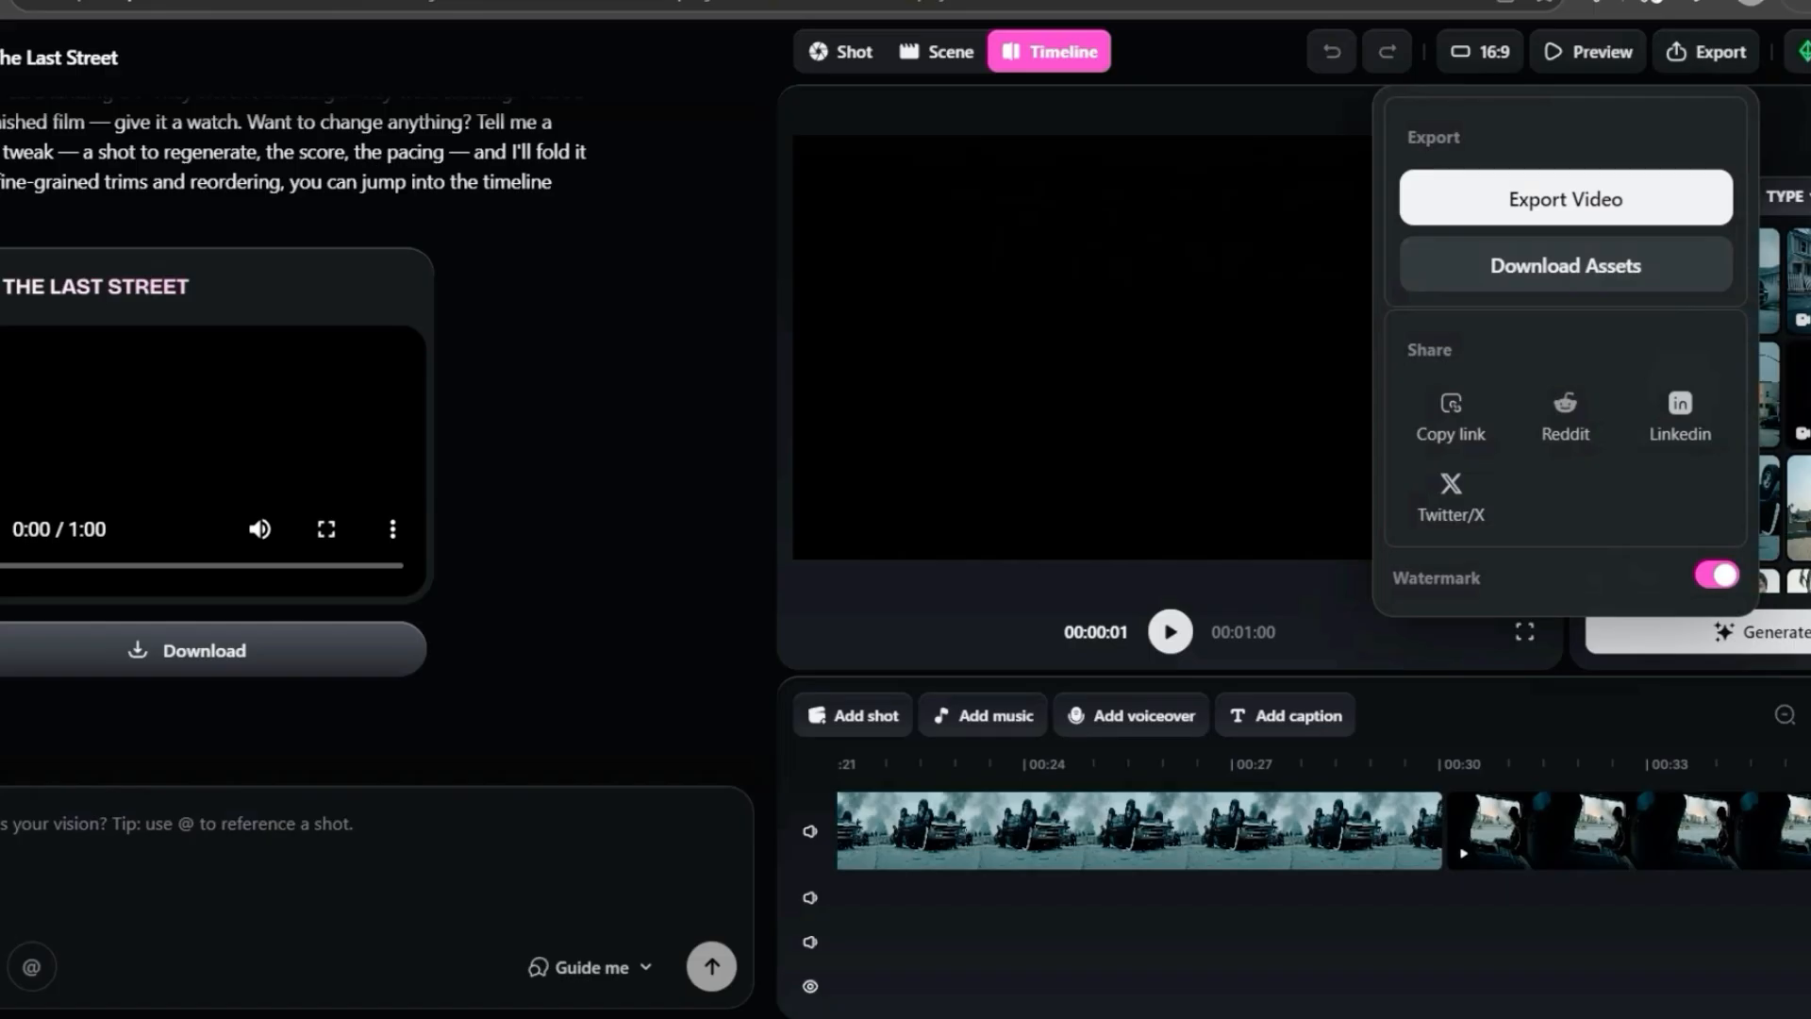
# - Switch to File Explorer, open the Shot folder and its Shot_2_1 clip, and return to the parent folder
pyautogui.moveTo(970, 1018)
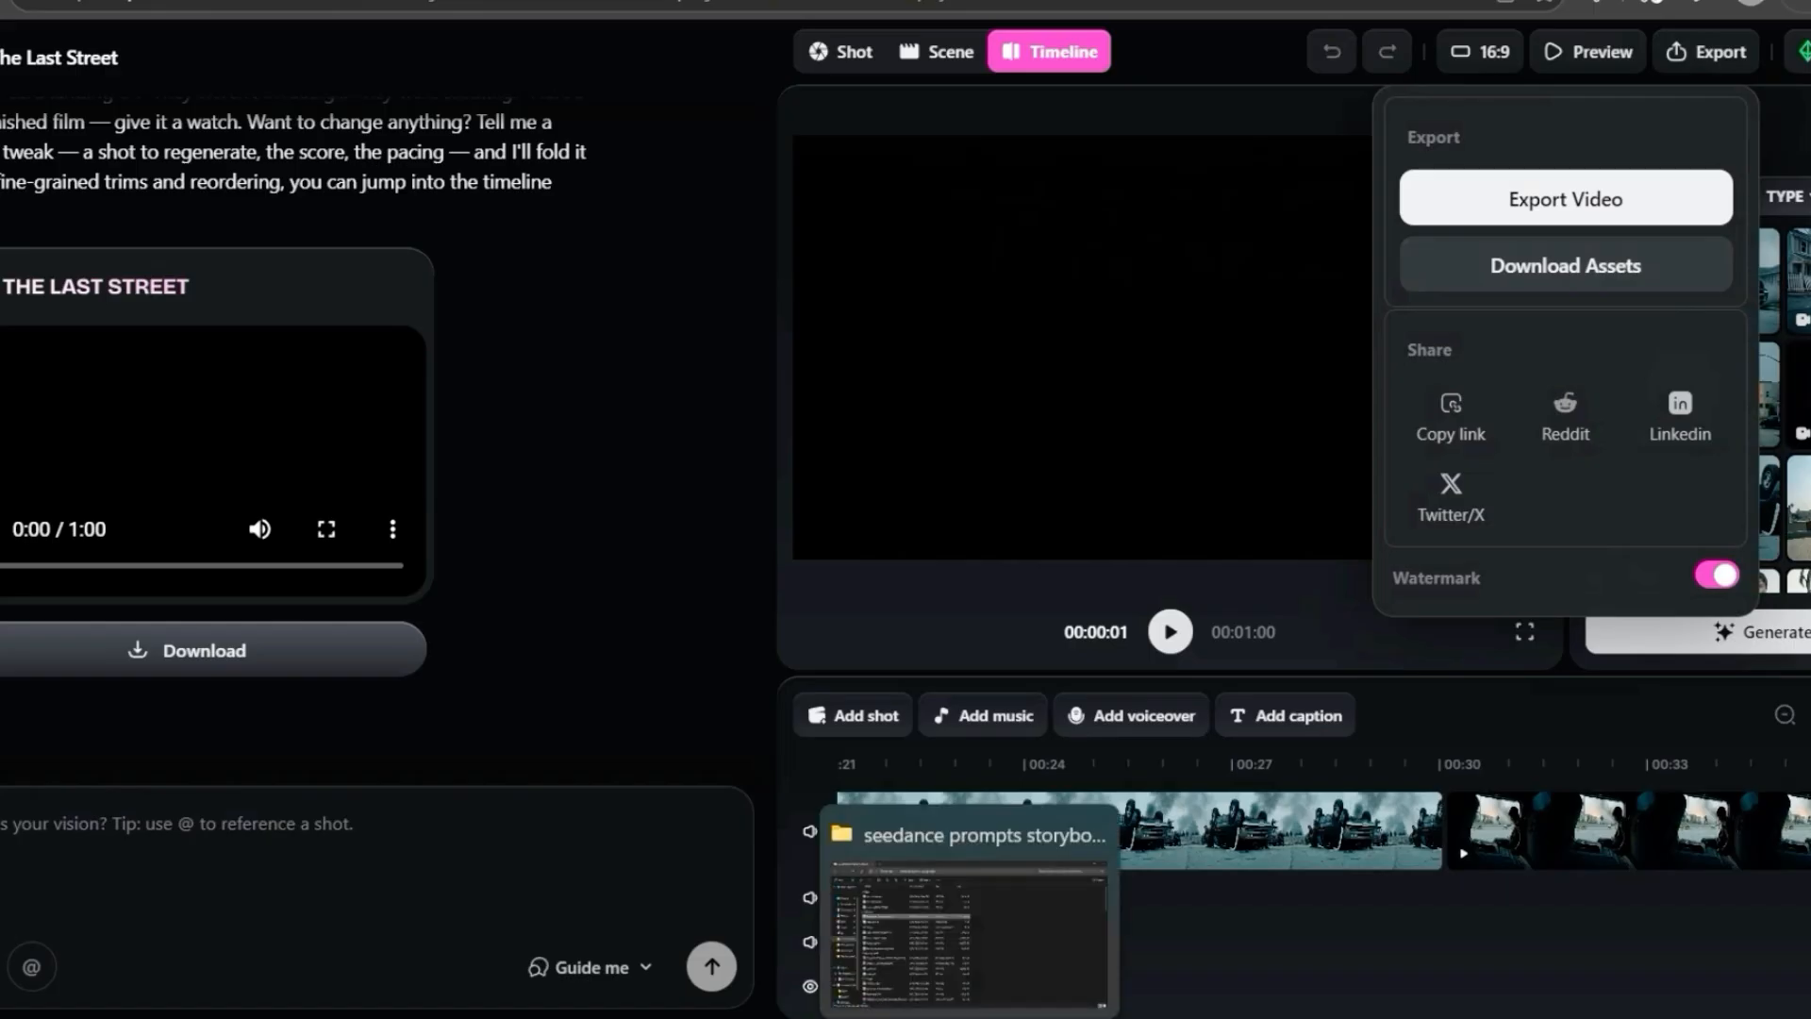
pyautogui.click(970, 934)
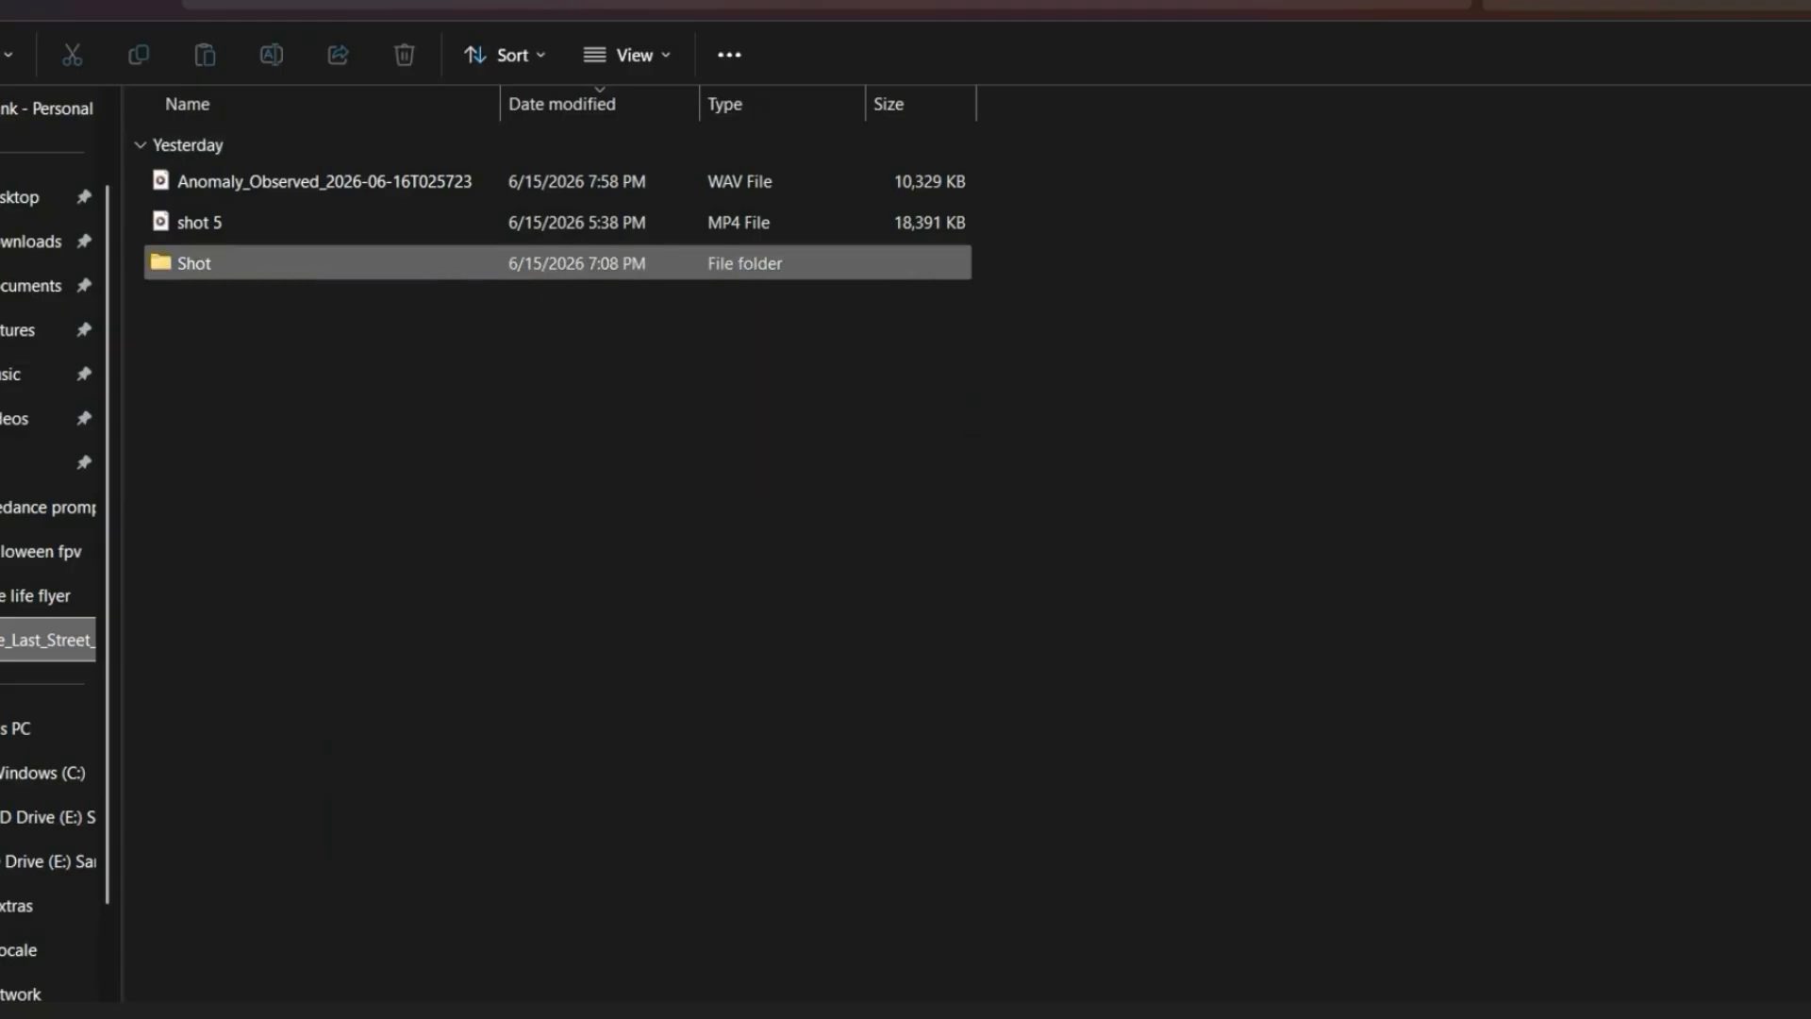
pyautogui.doubleClick(189, 262)
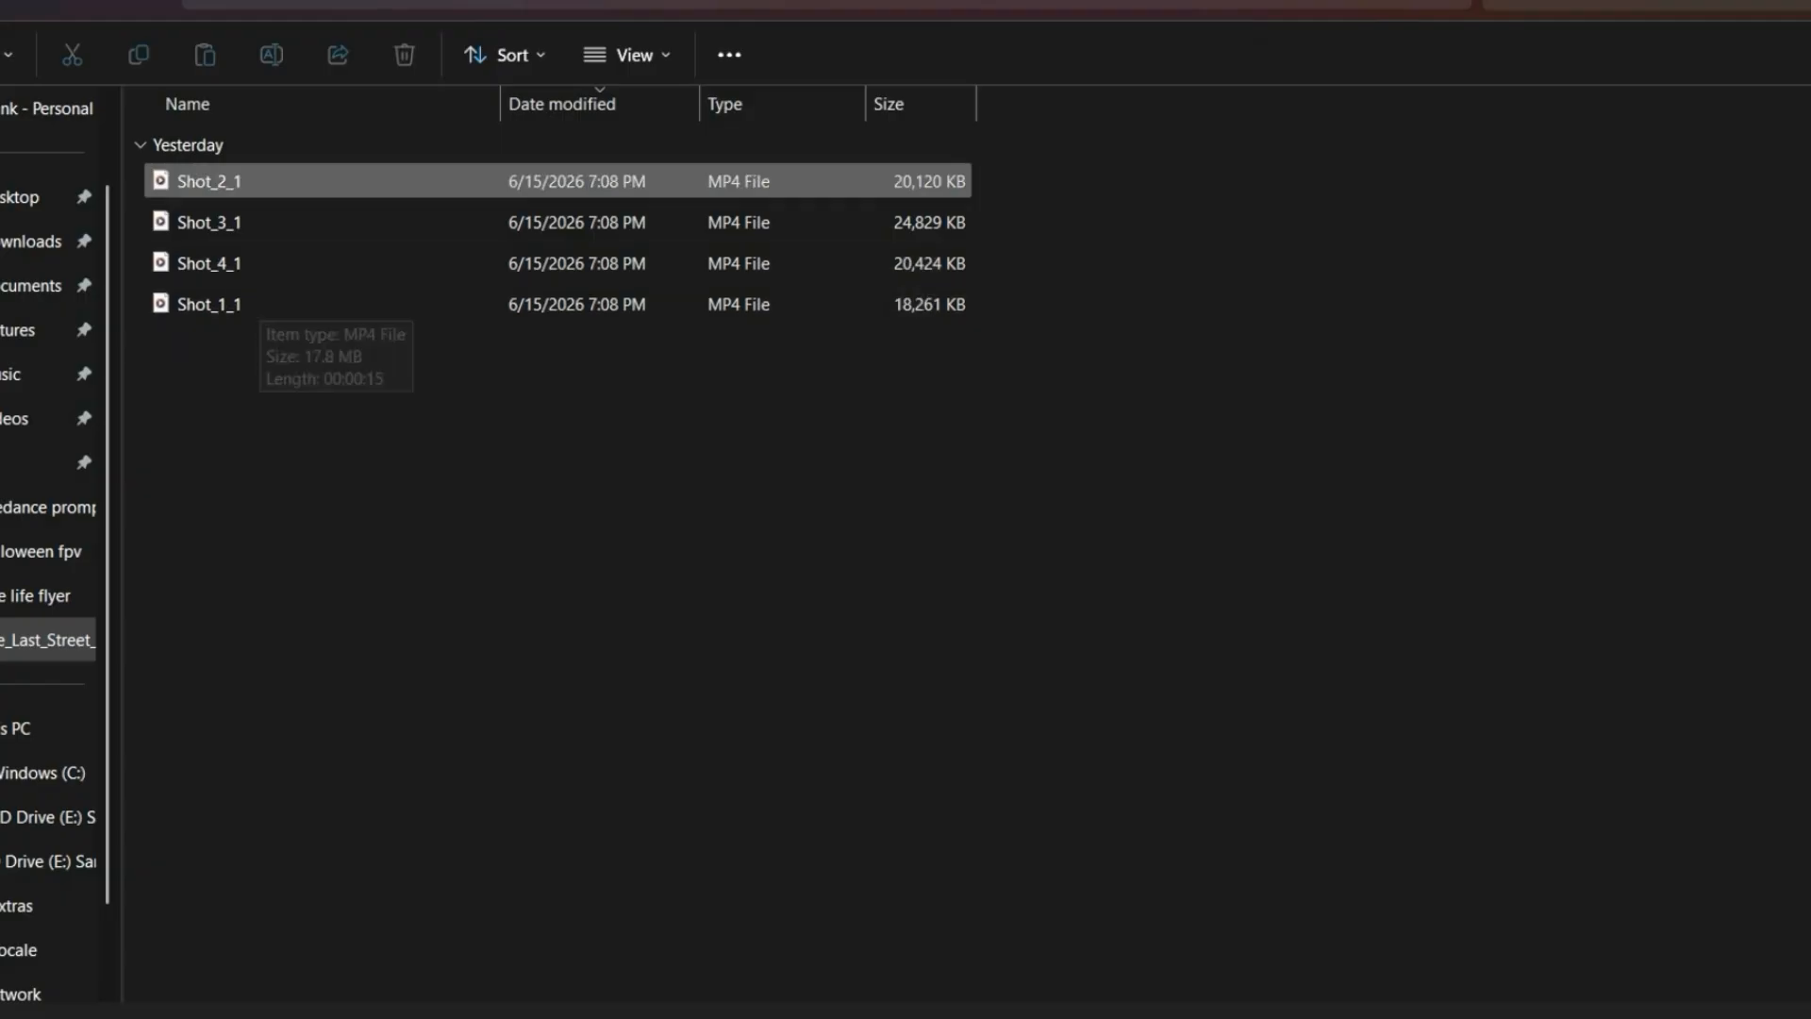
pyautogui.doubleClick(232, 182)
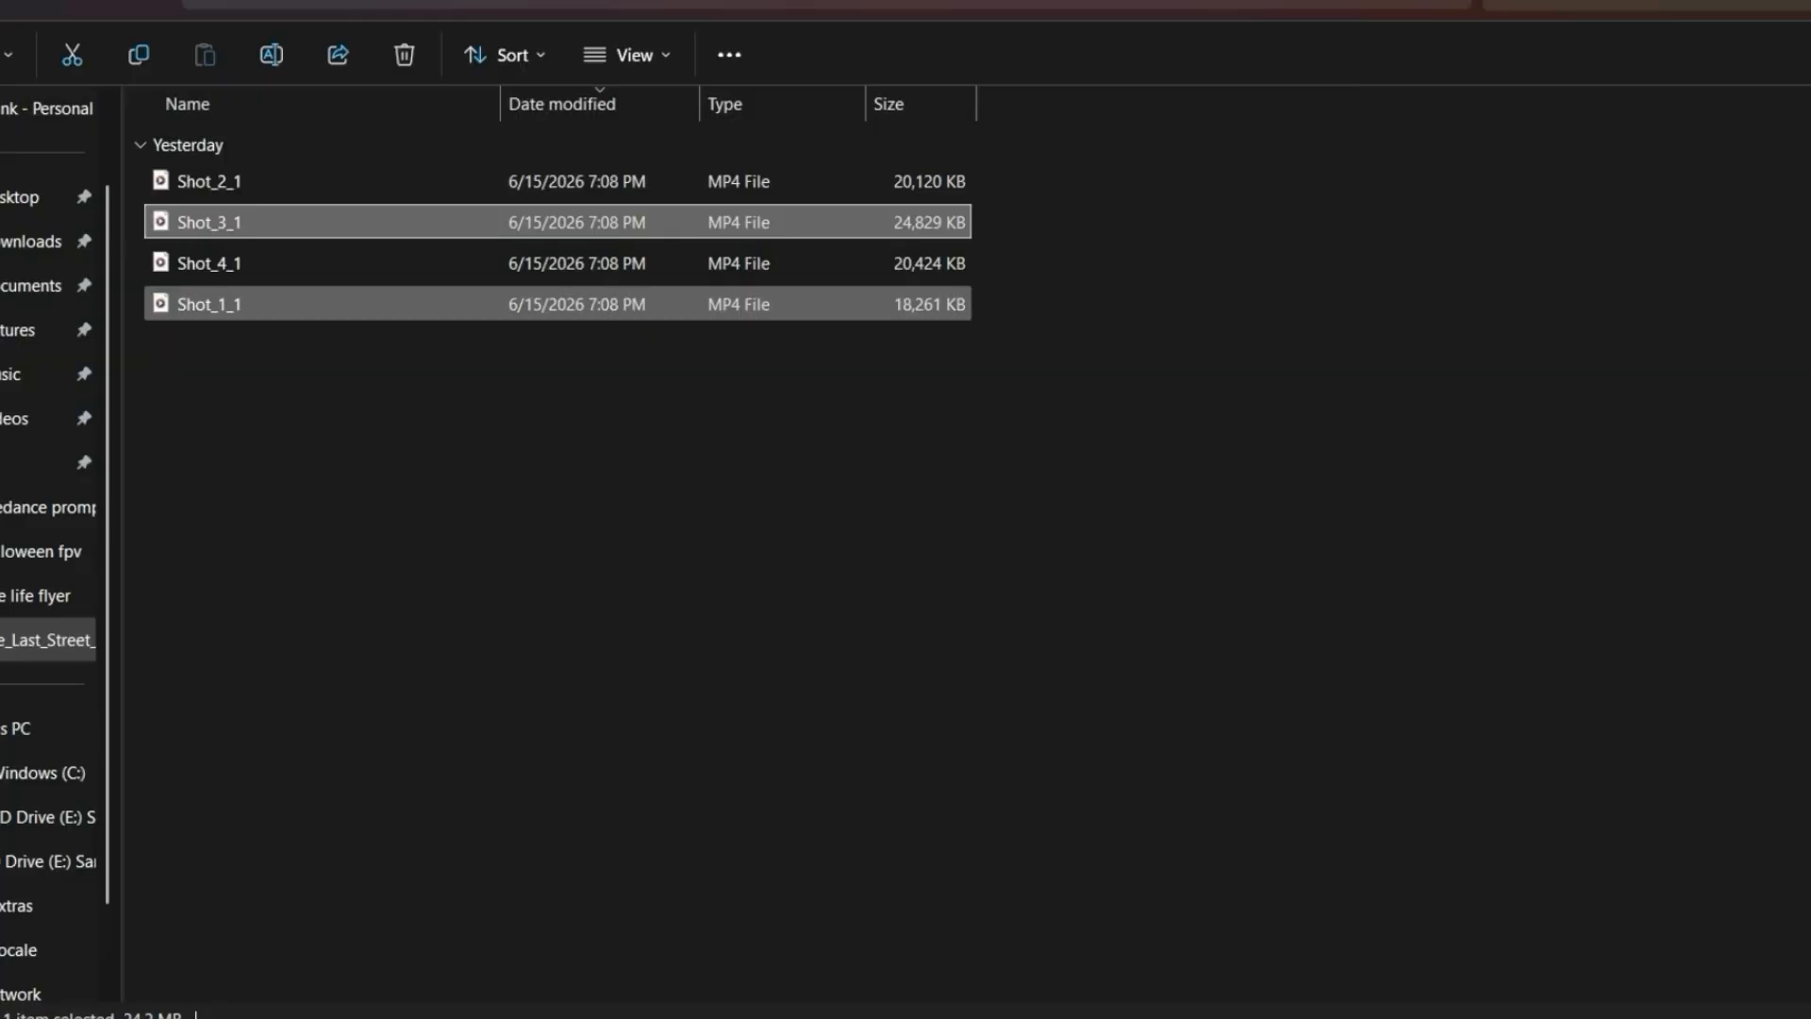
pyautogui.hotkey('alt', 'Up')
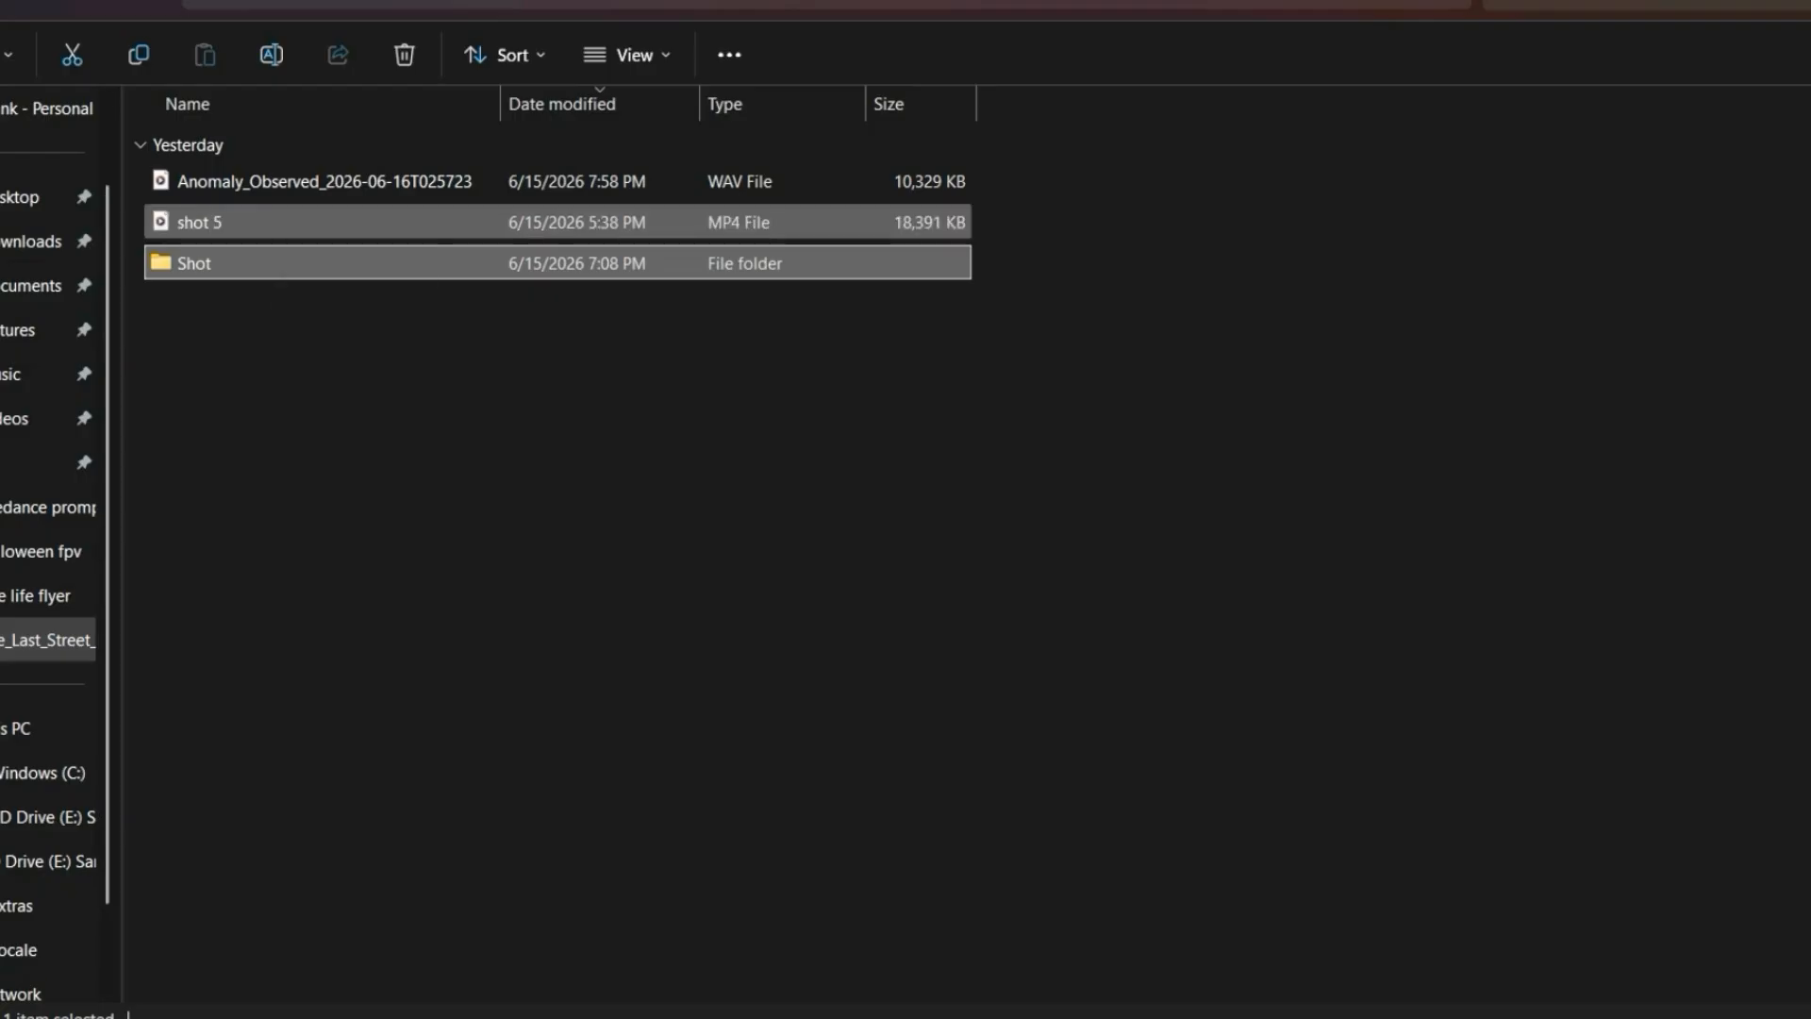
# - Switch to Premiere Pro and play the trailer sequence from Shot_1_1 to the start of Shot_2_1
pyautogui.moveTo(1030, 1018)
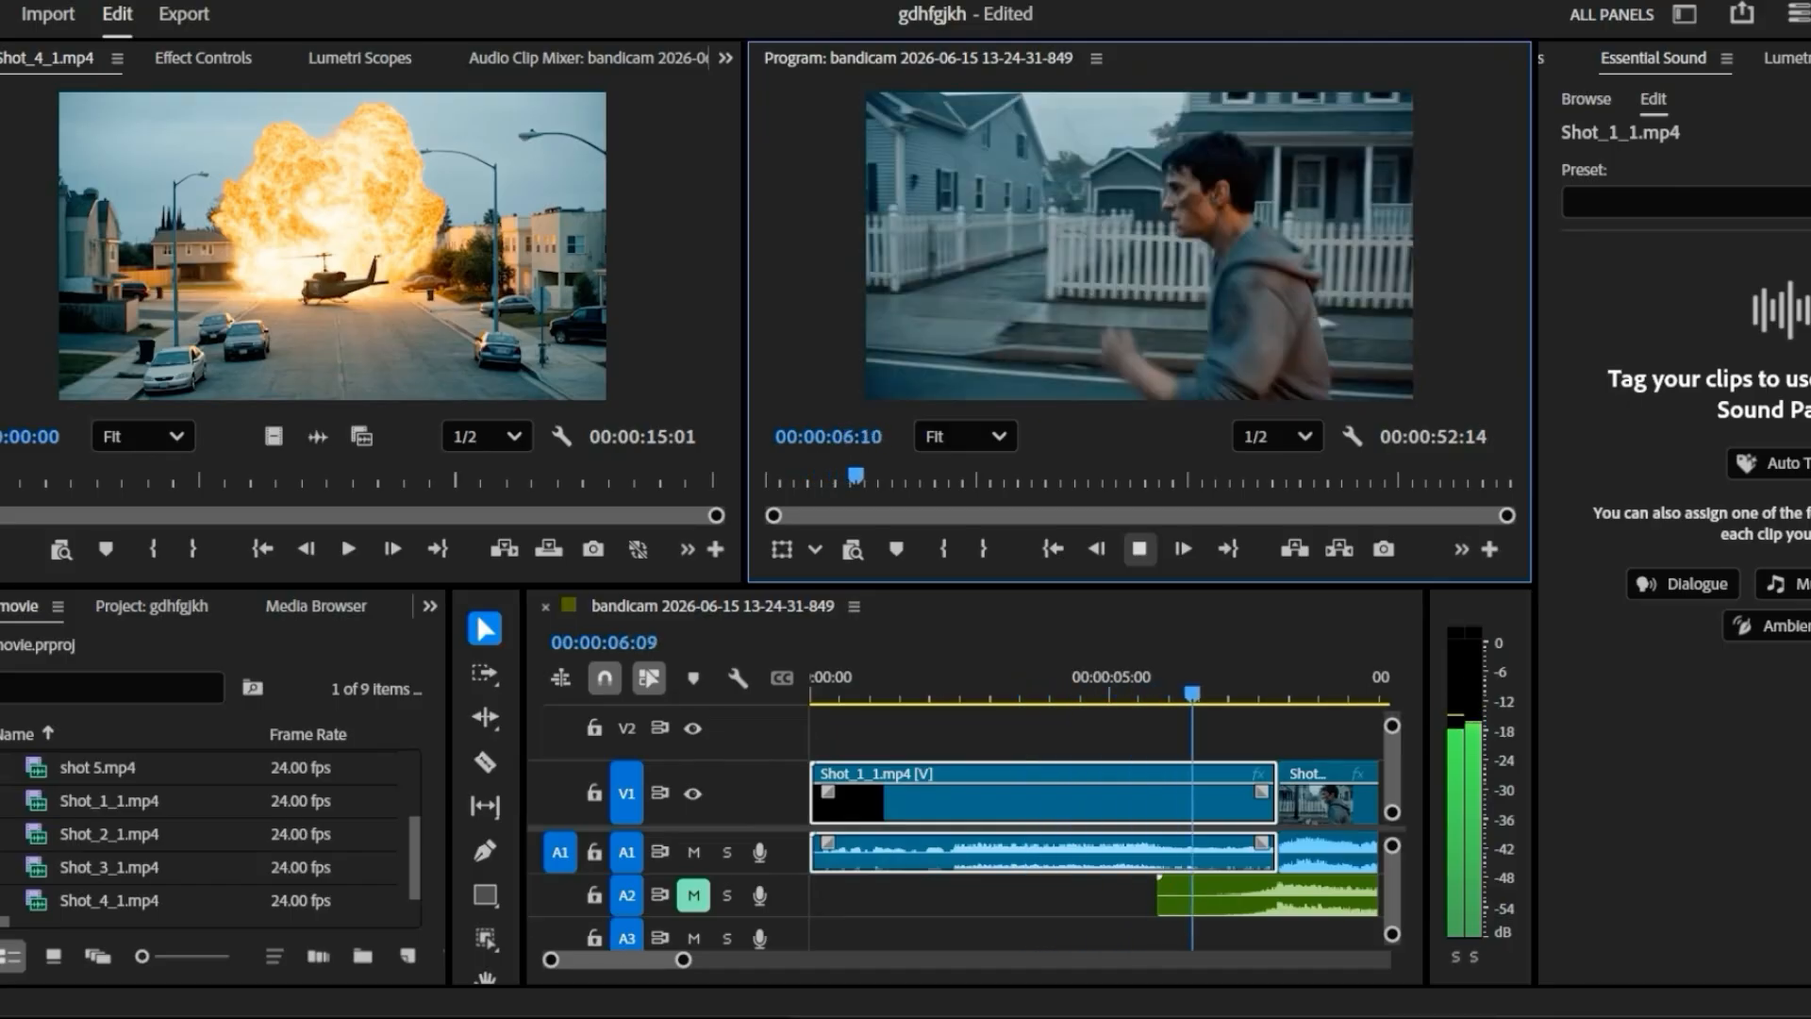
pyautogui.press('space')
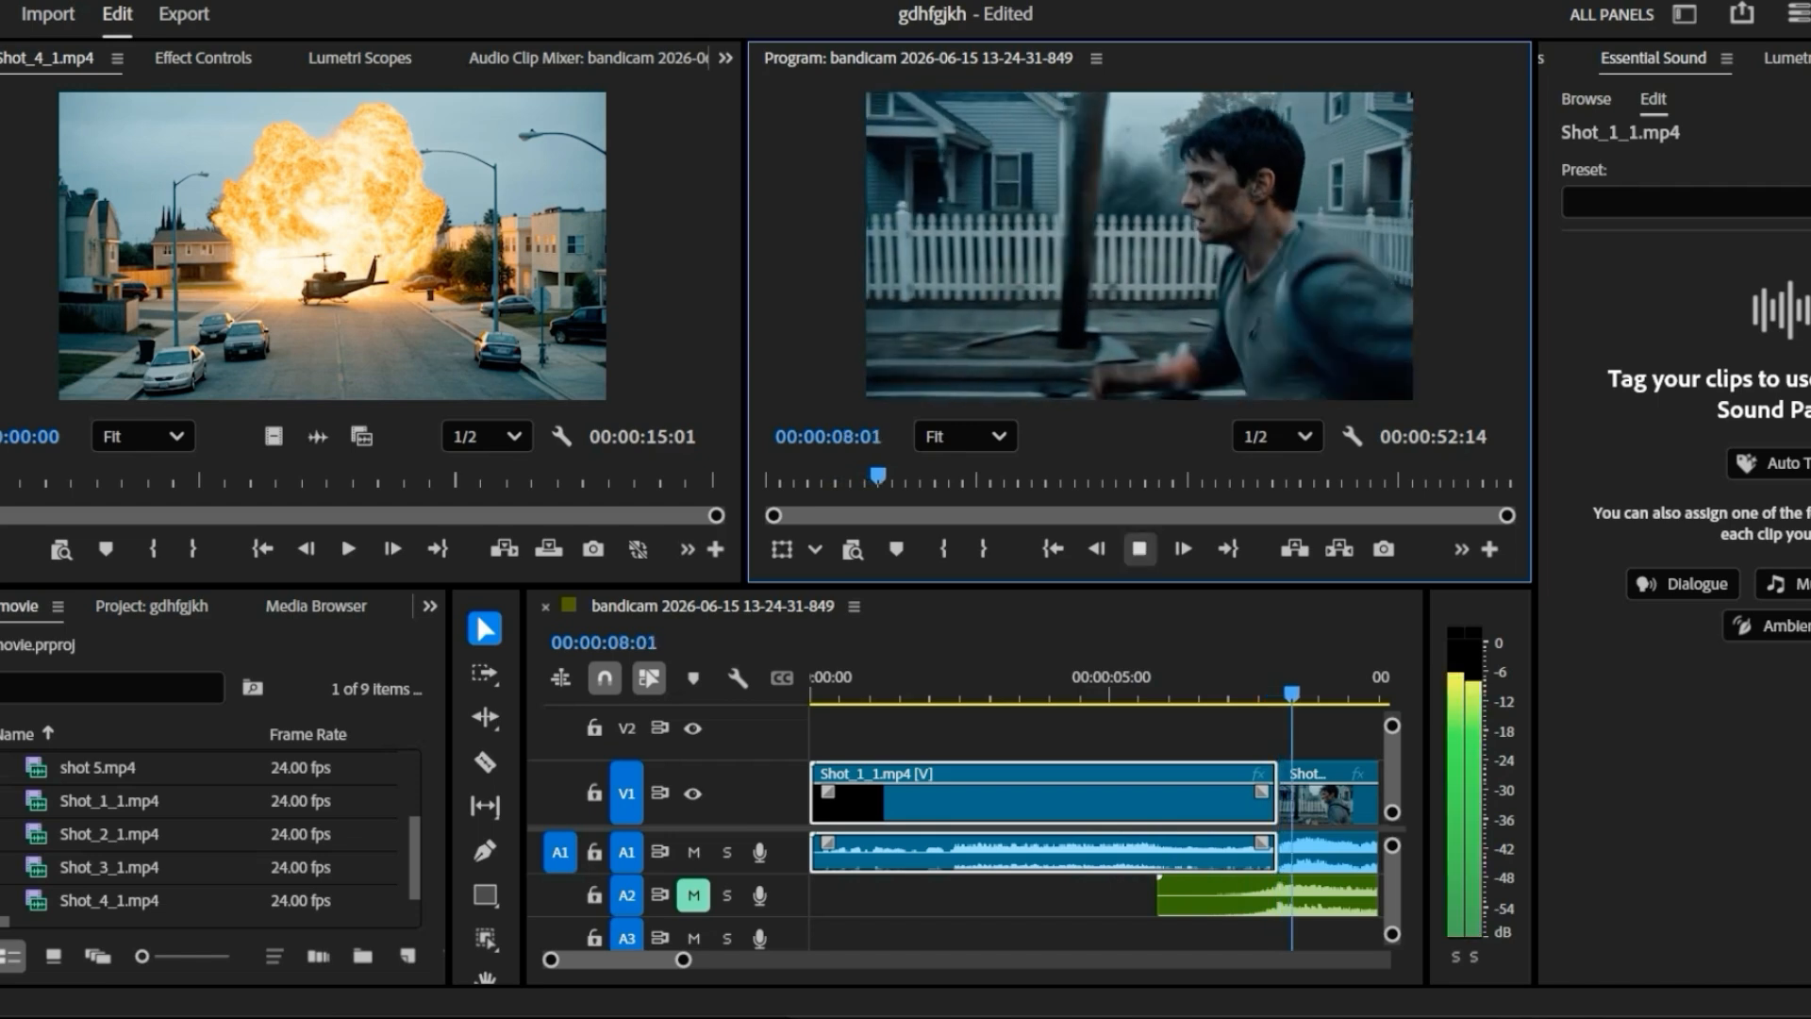
pyautogui.press('space')
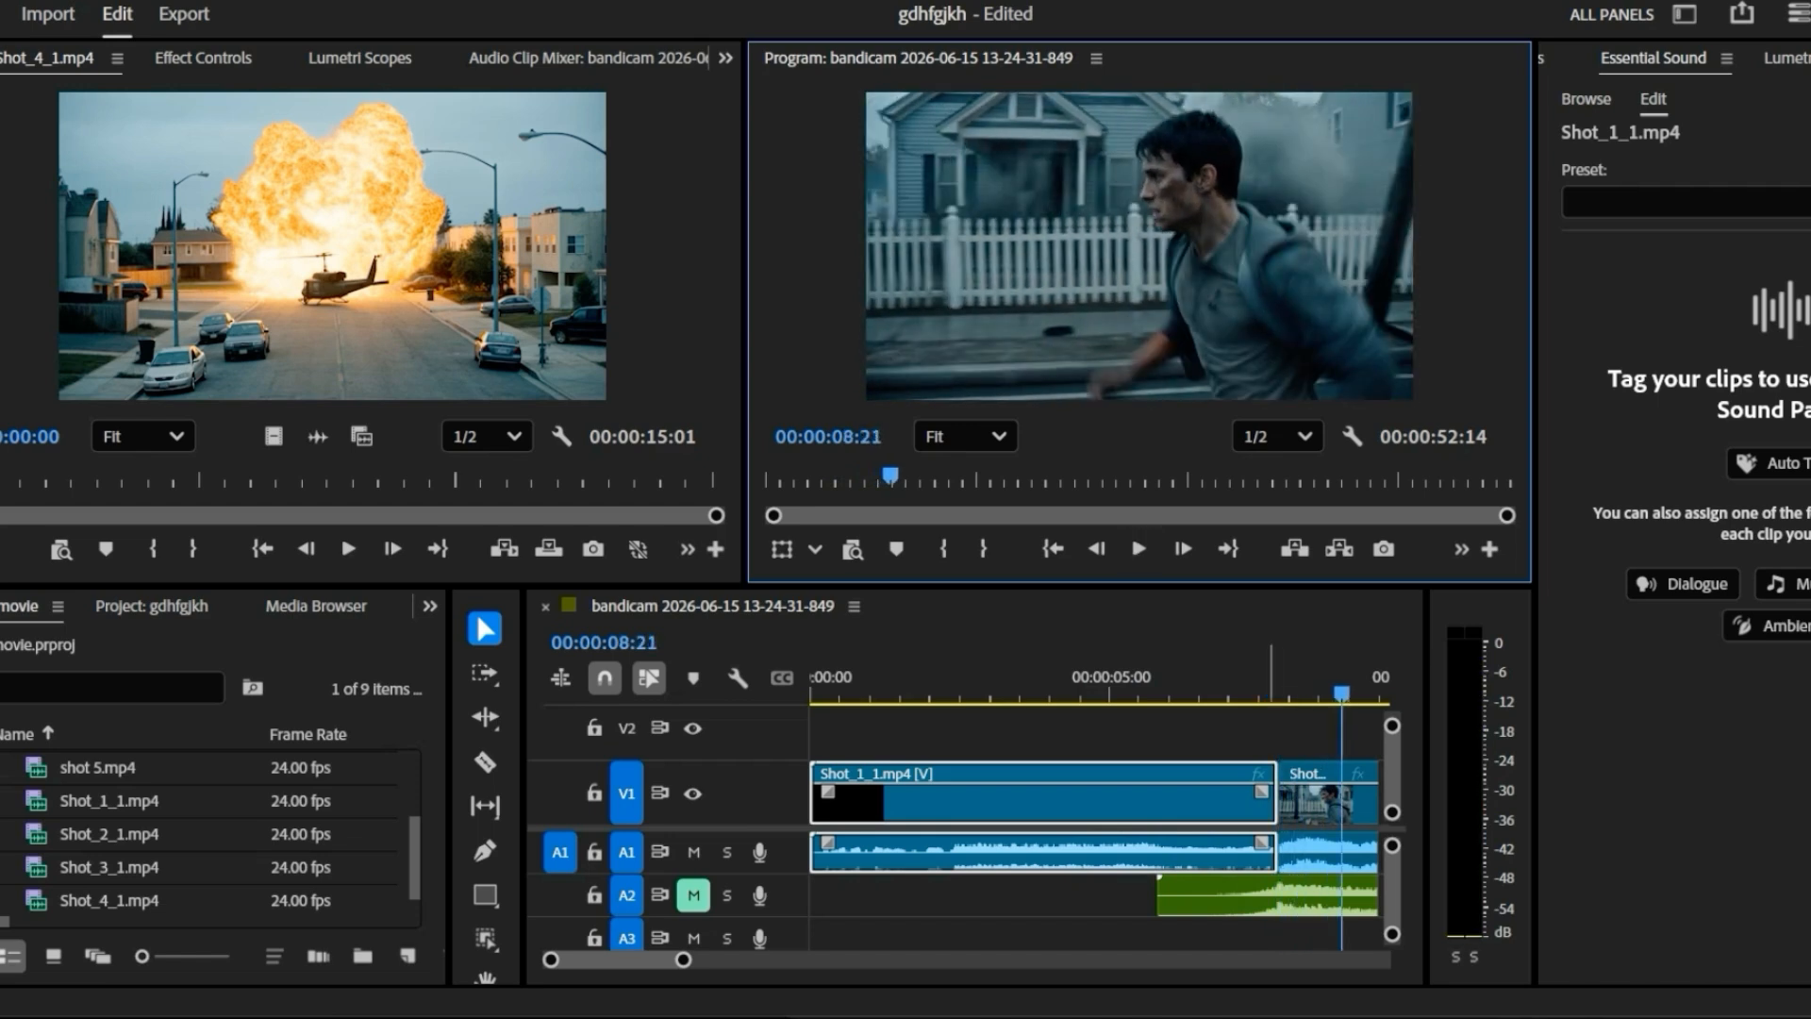
pyautogui.moveTo(1341, 694); pyautogui.dragTo(1372, 693)
pyautogui.click(1139, 548)
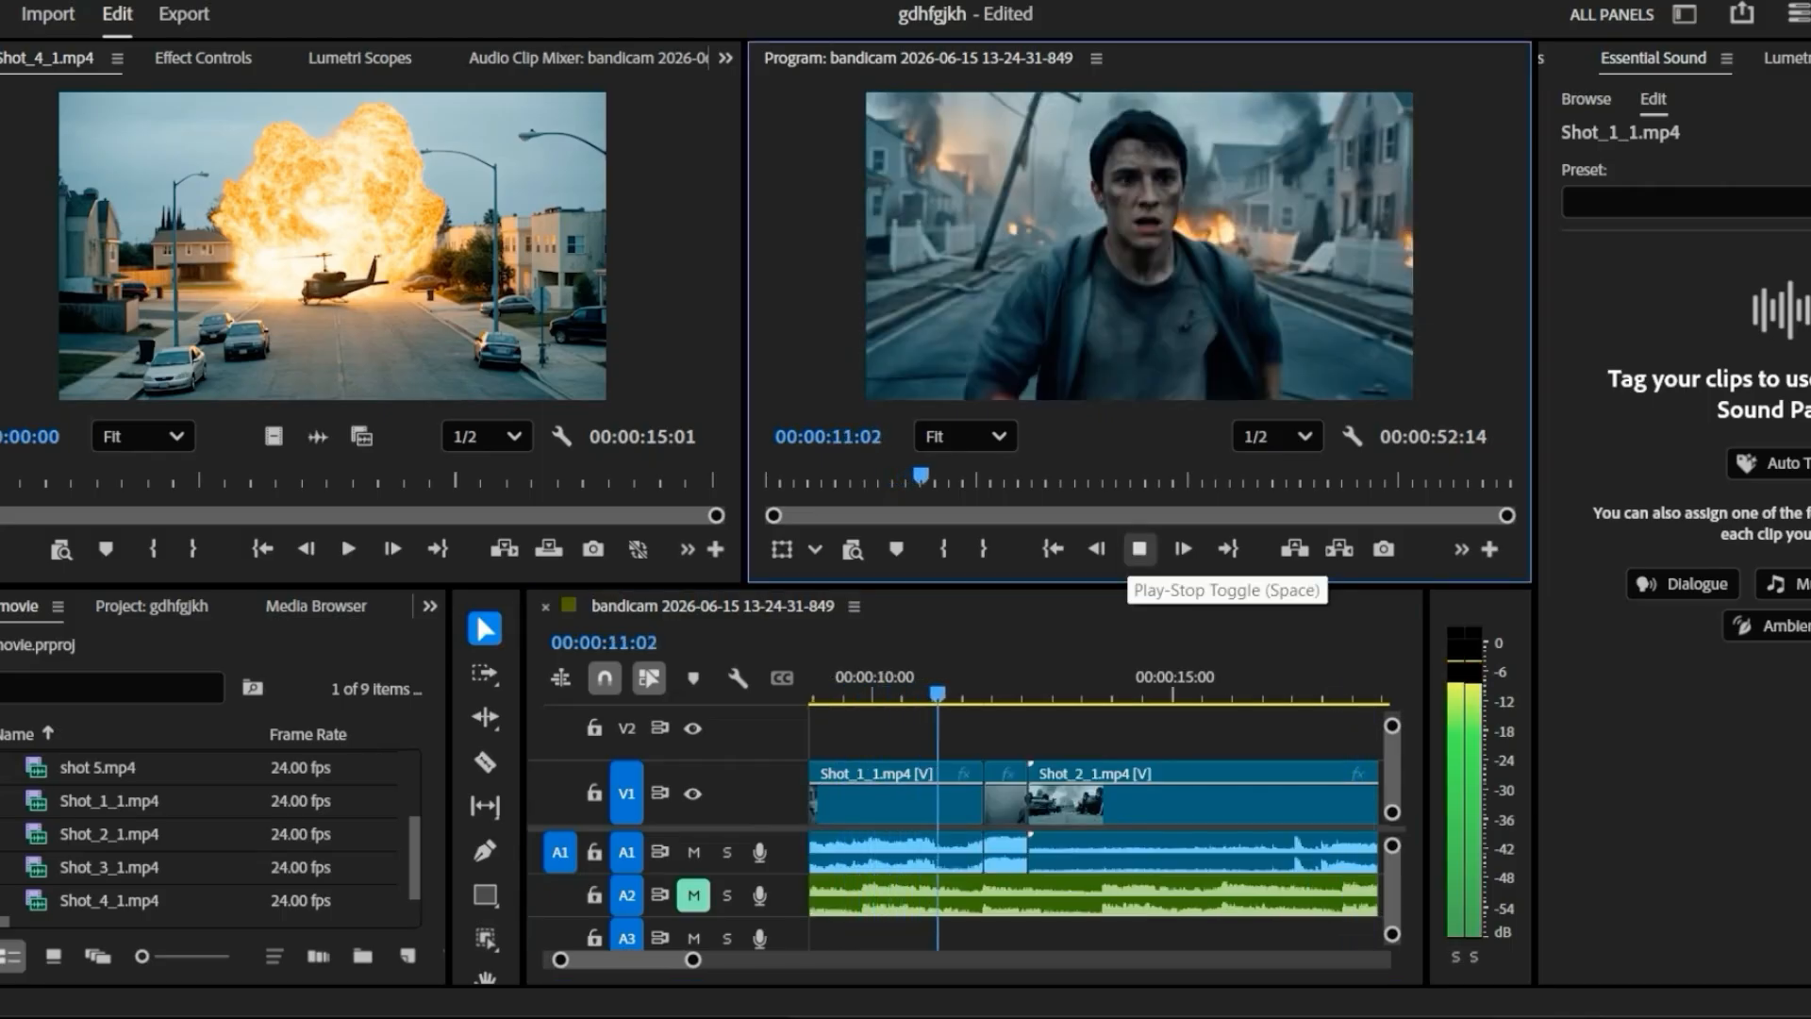
pyautogui.click(1139, 548)
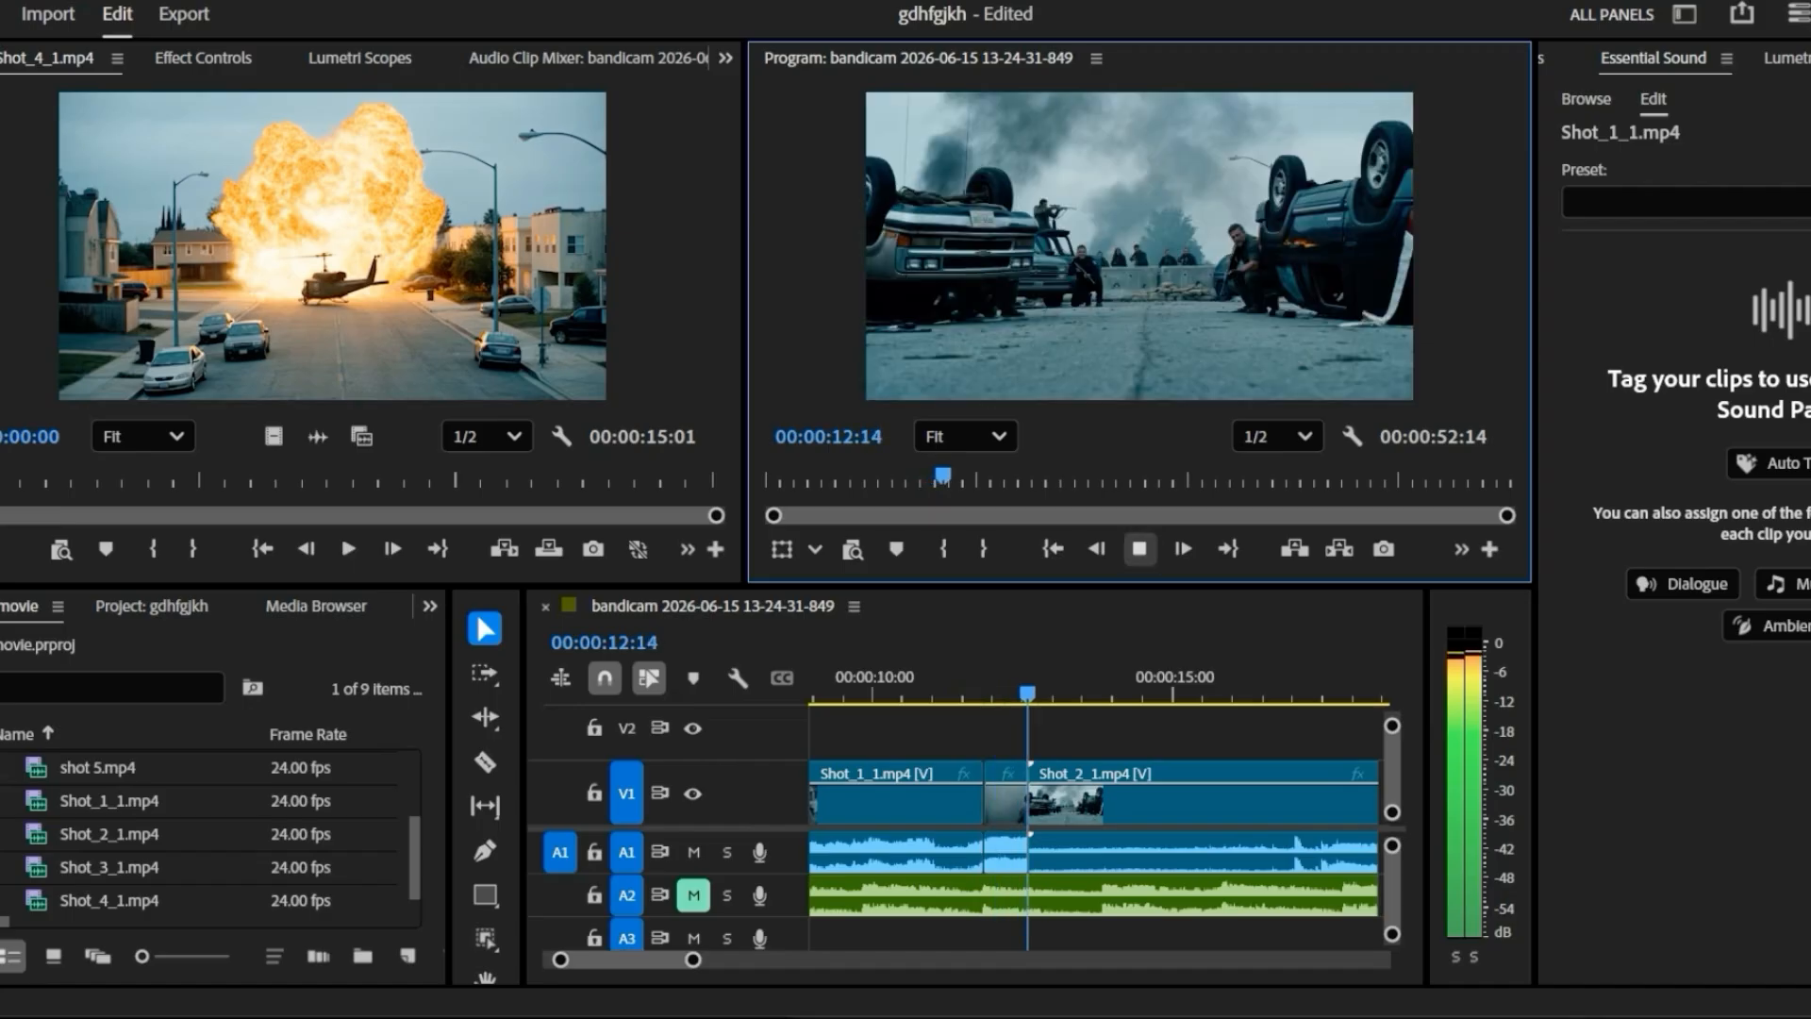
# - Rewind the trailer sequence to the end of Shot_1_1 and replay its transition into Shot_2_1
pyautogui.moveTo(1027, 693); pyautogui.dragTo(946, 693)
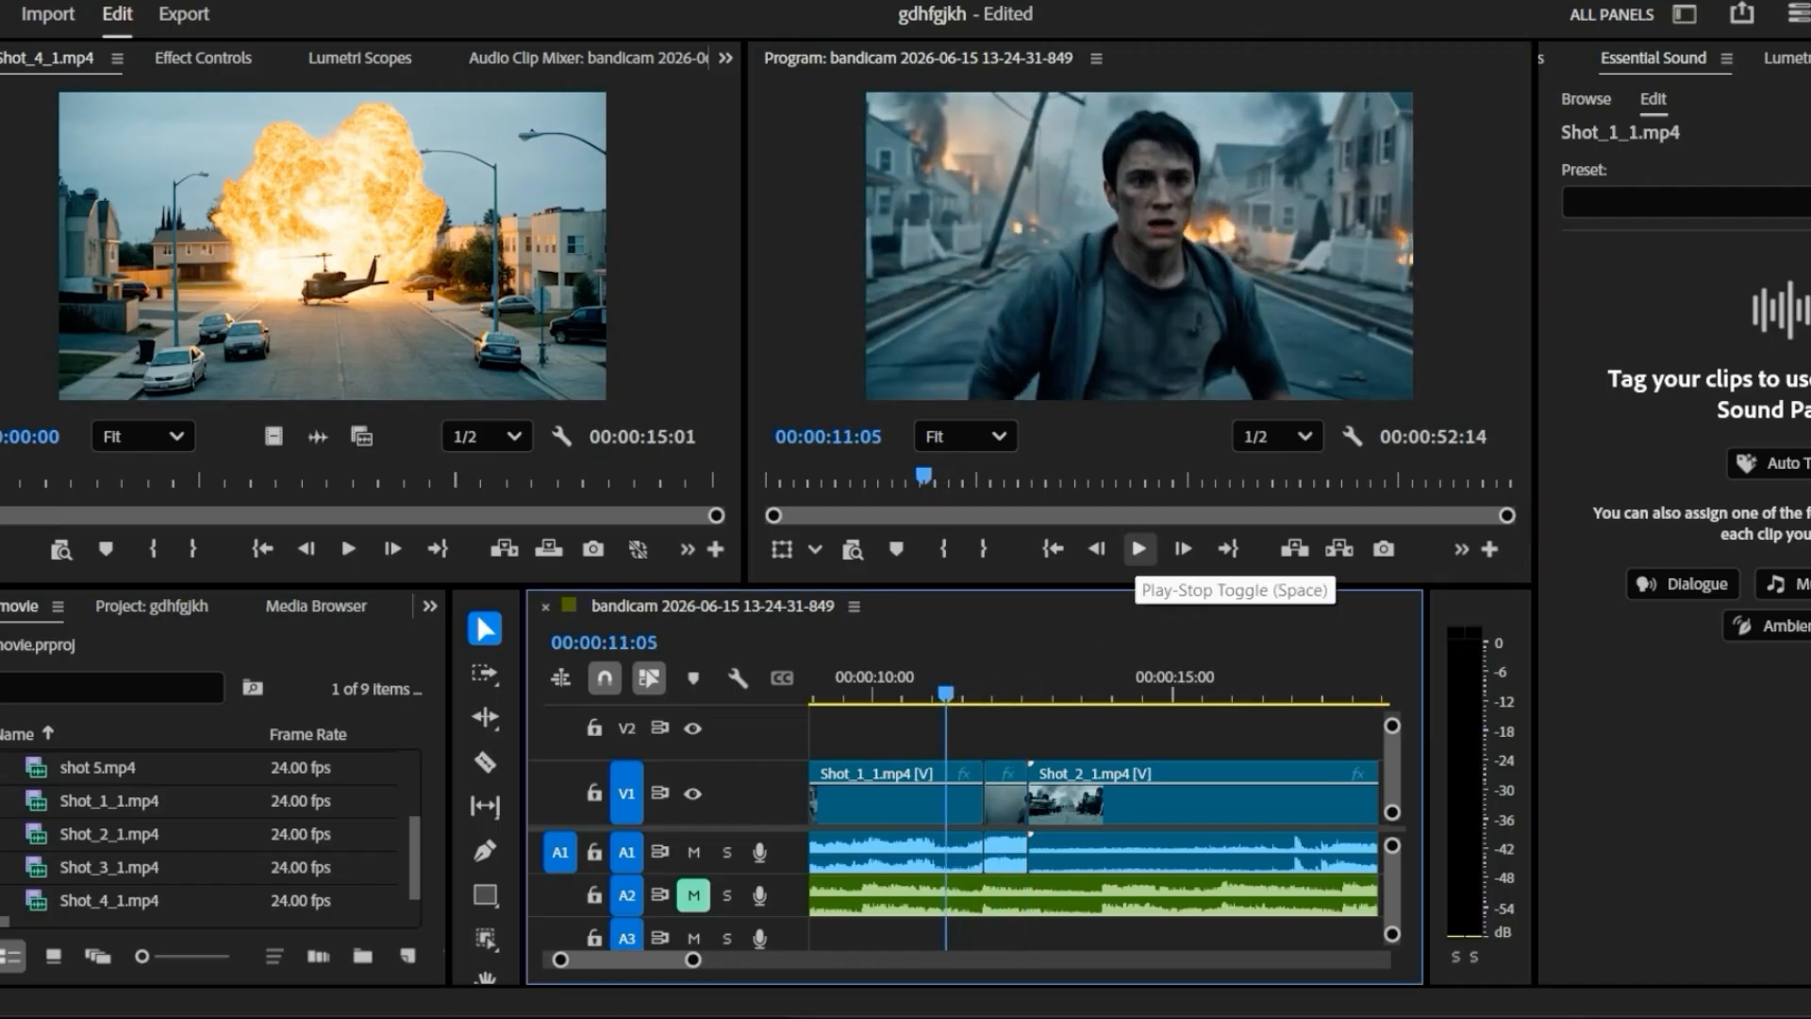
pyautogui.click(1138, 548)
pyautogui.click(1139, 548)
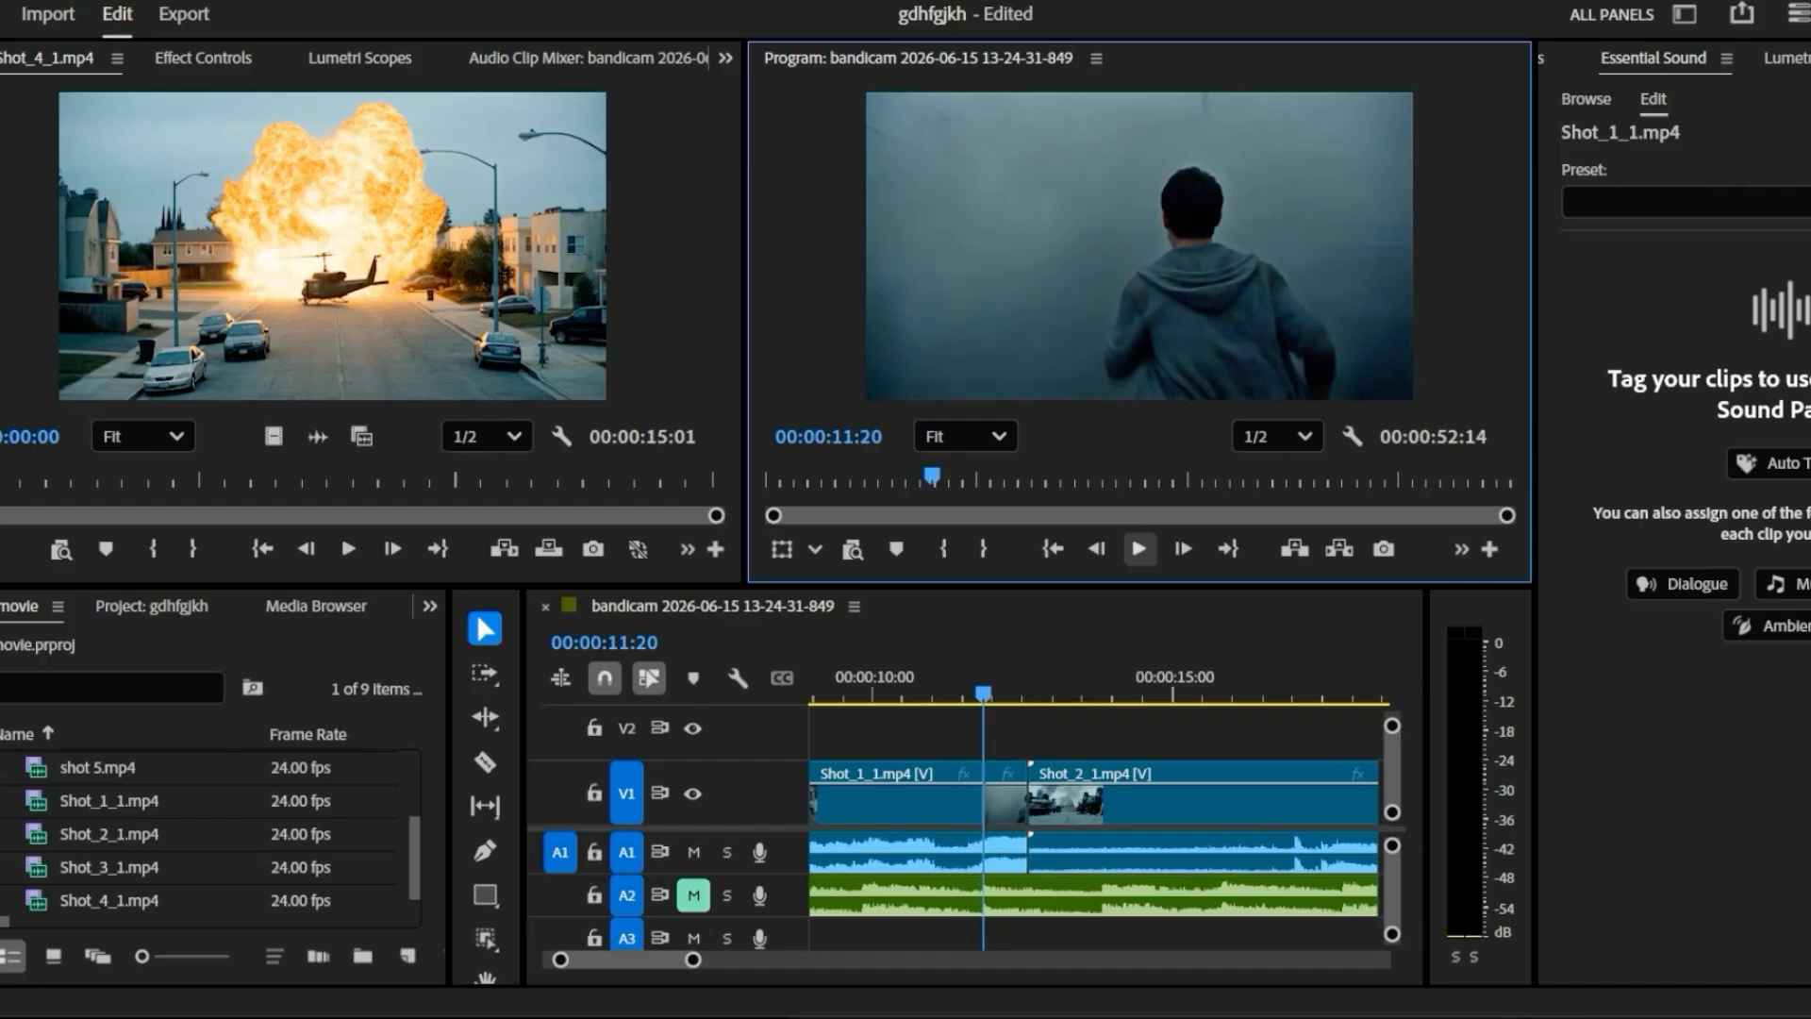
pyautogui.moveTo(983, 693); pyautogui.dragTo(862, 693)
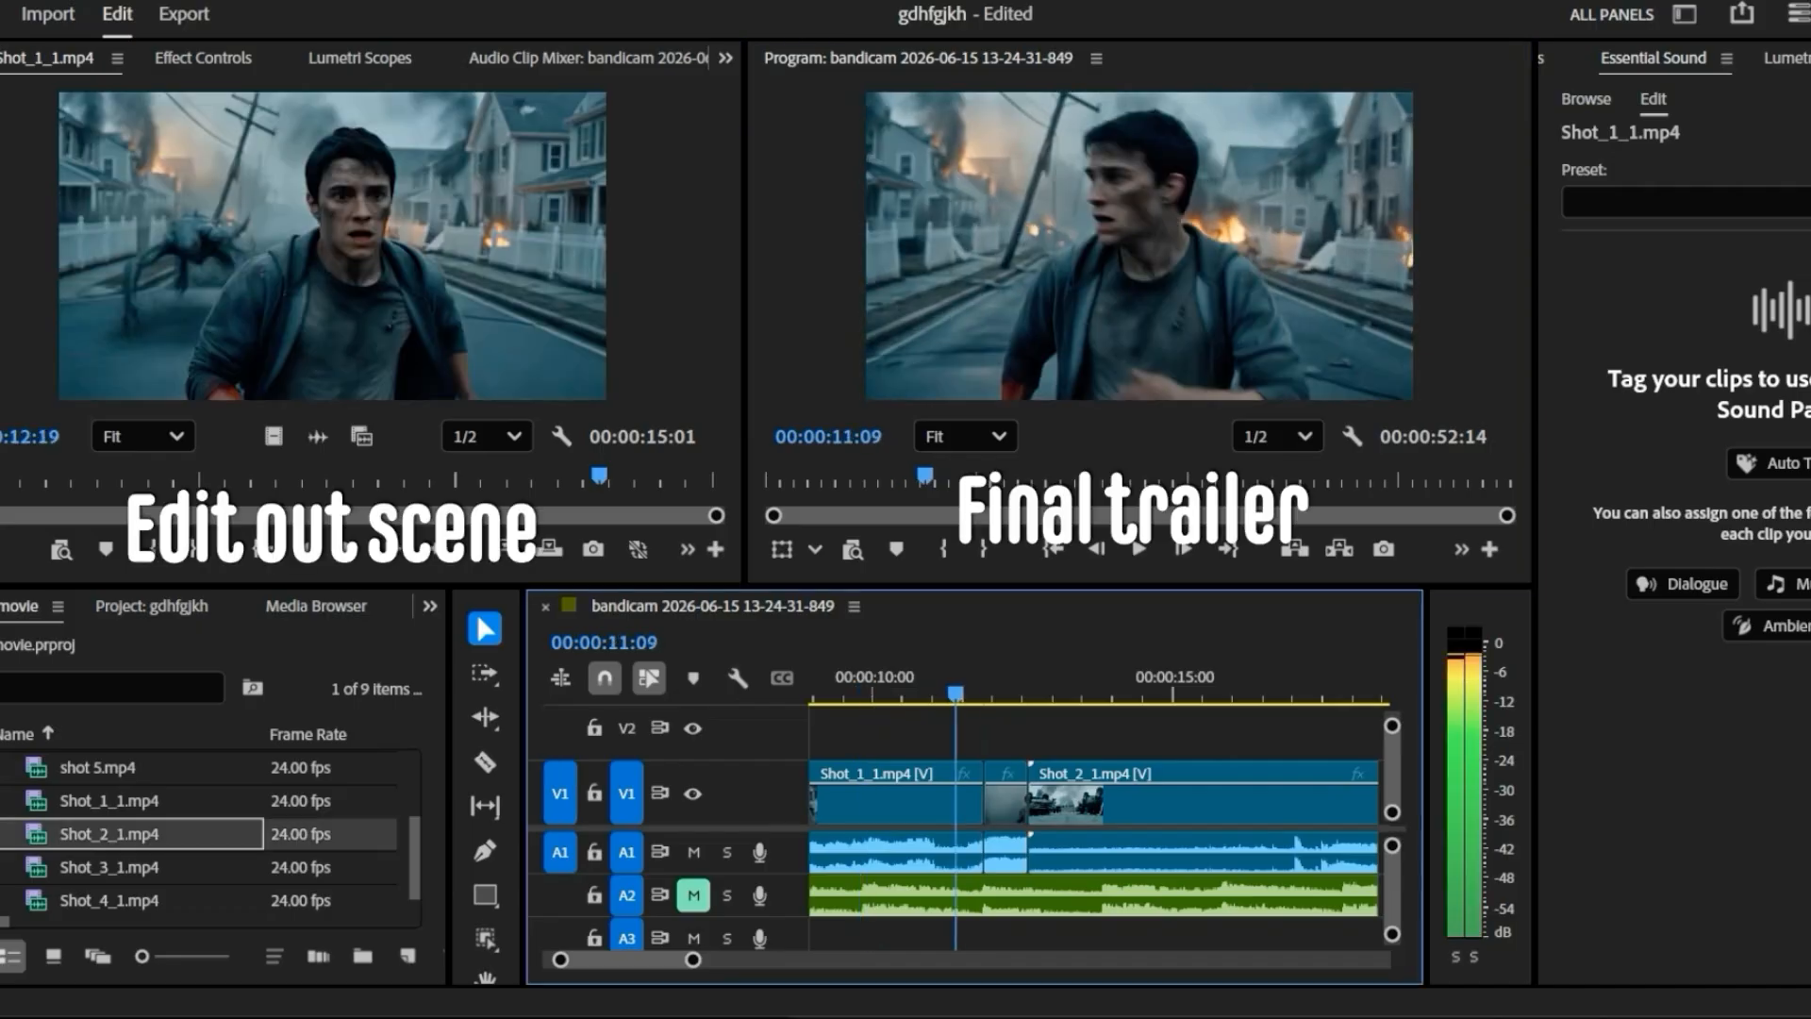
pyautogui.click(1138, 548)
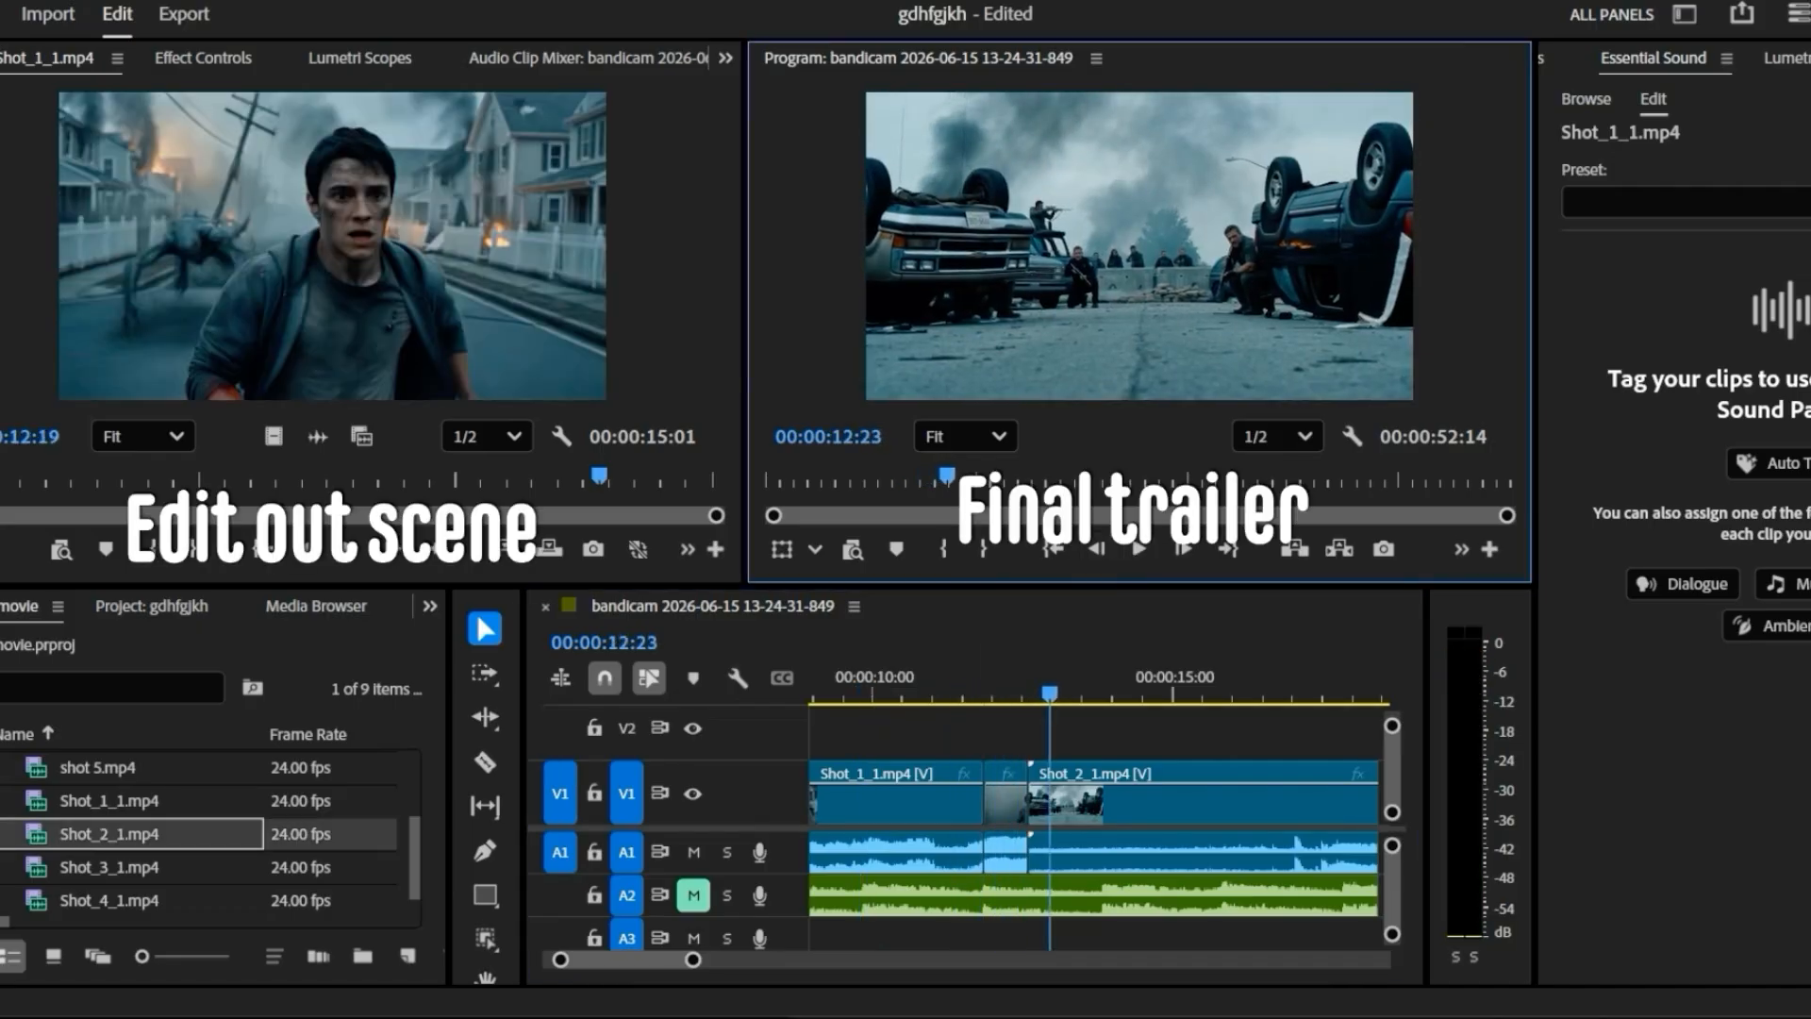
# - Play the original Shot_1_1 source clip from 12:04 and replay the cut-out footage from about 13:09
pyautogui.moveTo(590, 476); pyautogui.dragTo(571, 475)
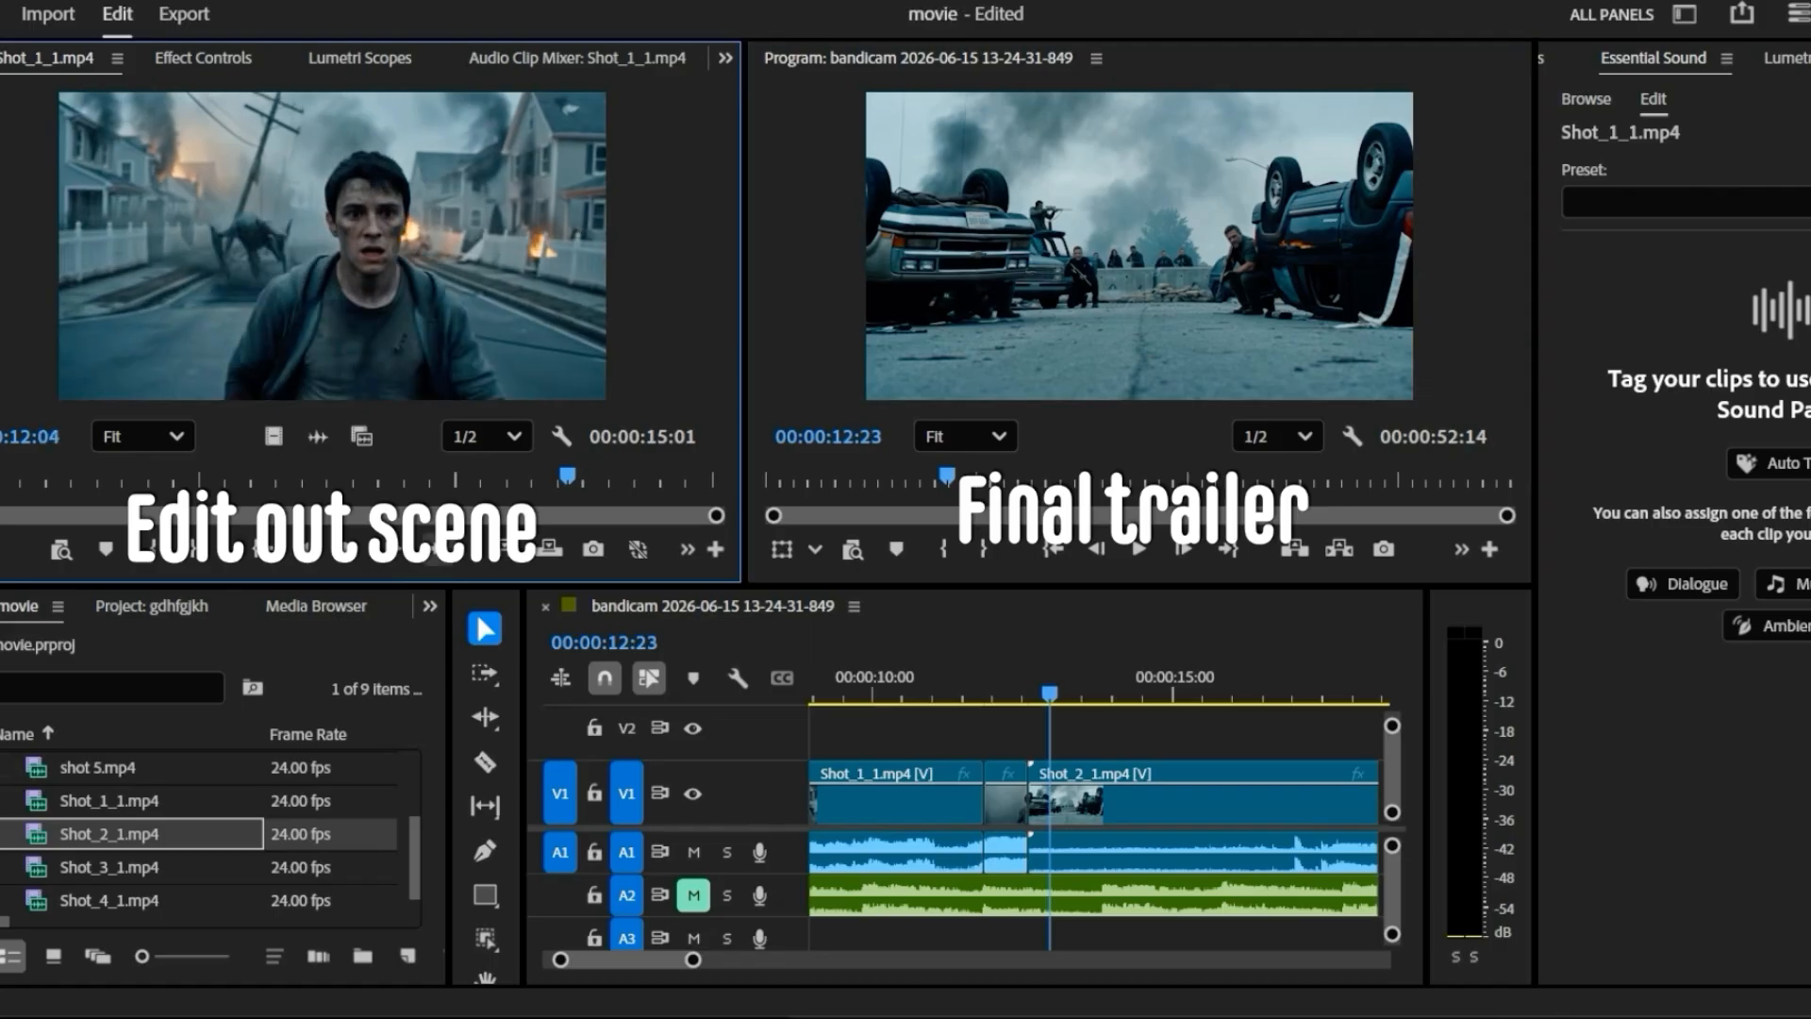
pyautogui.click(352, 549)
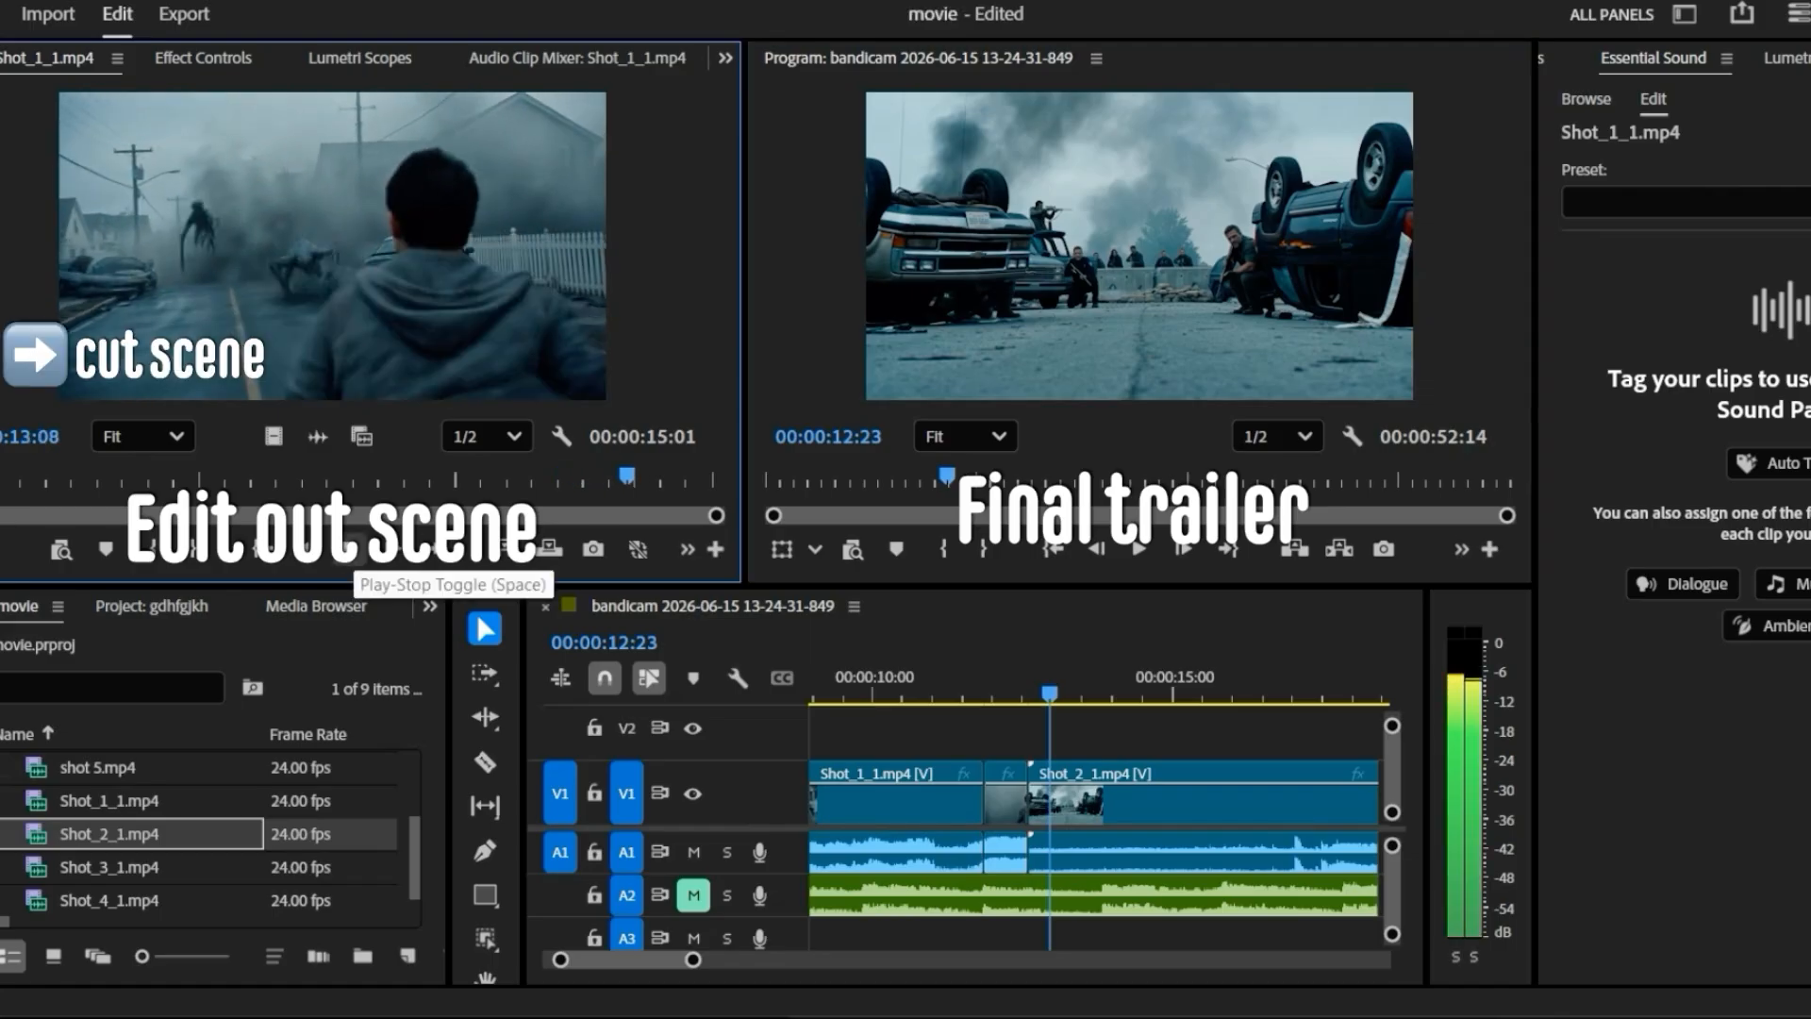
pyautogui.click(352, 548)
pyautogui.click(351, 549)
pyautogui.click(352, 548)
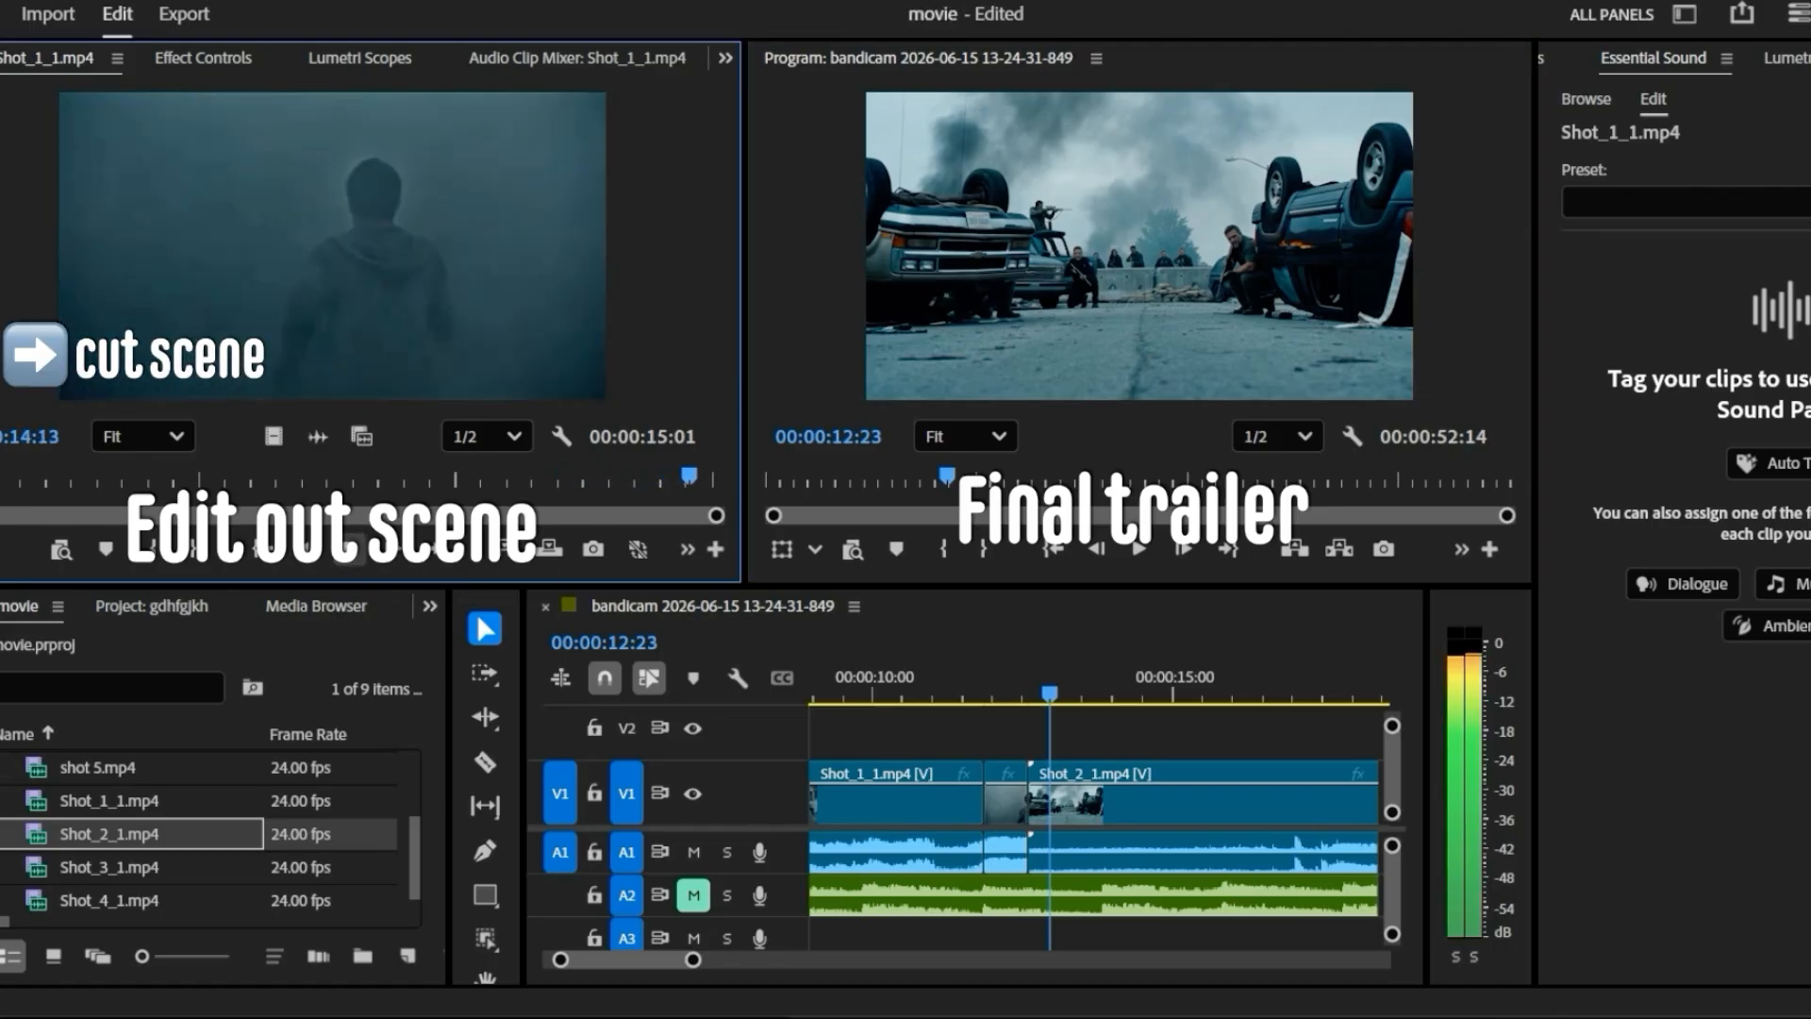
pyautogui.moveTo(689, 476); pyautogui.dragTo(627, 476)
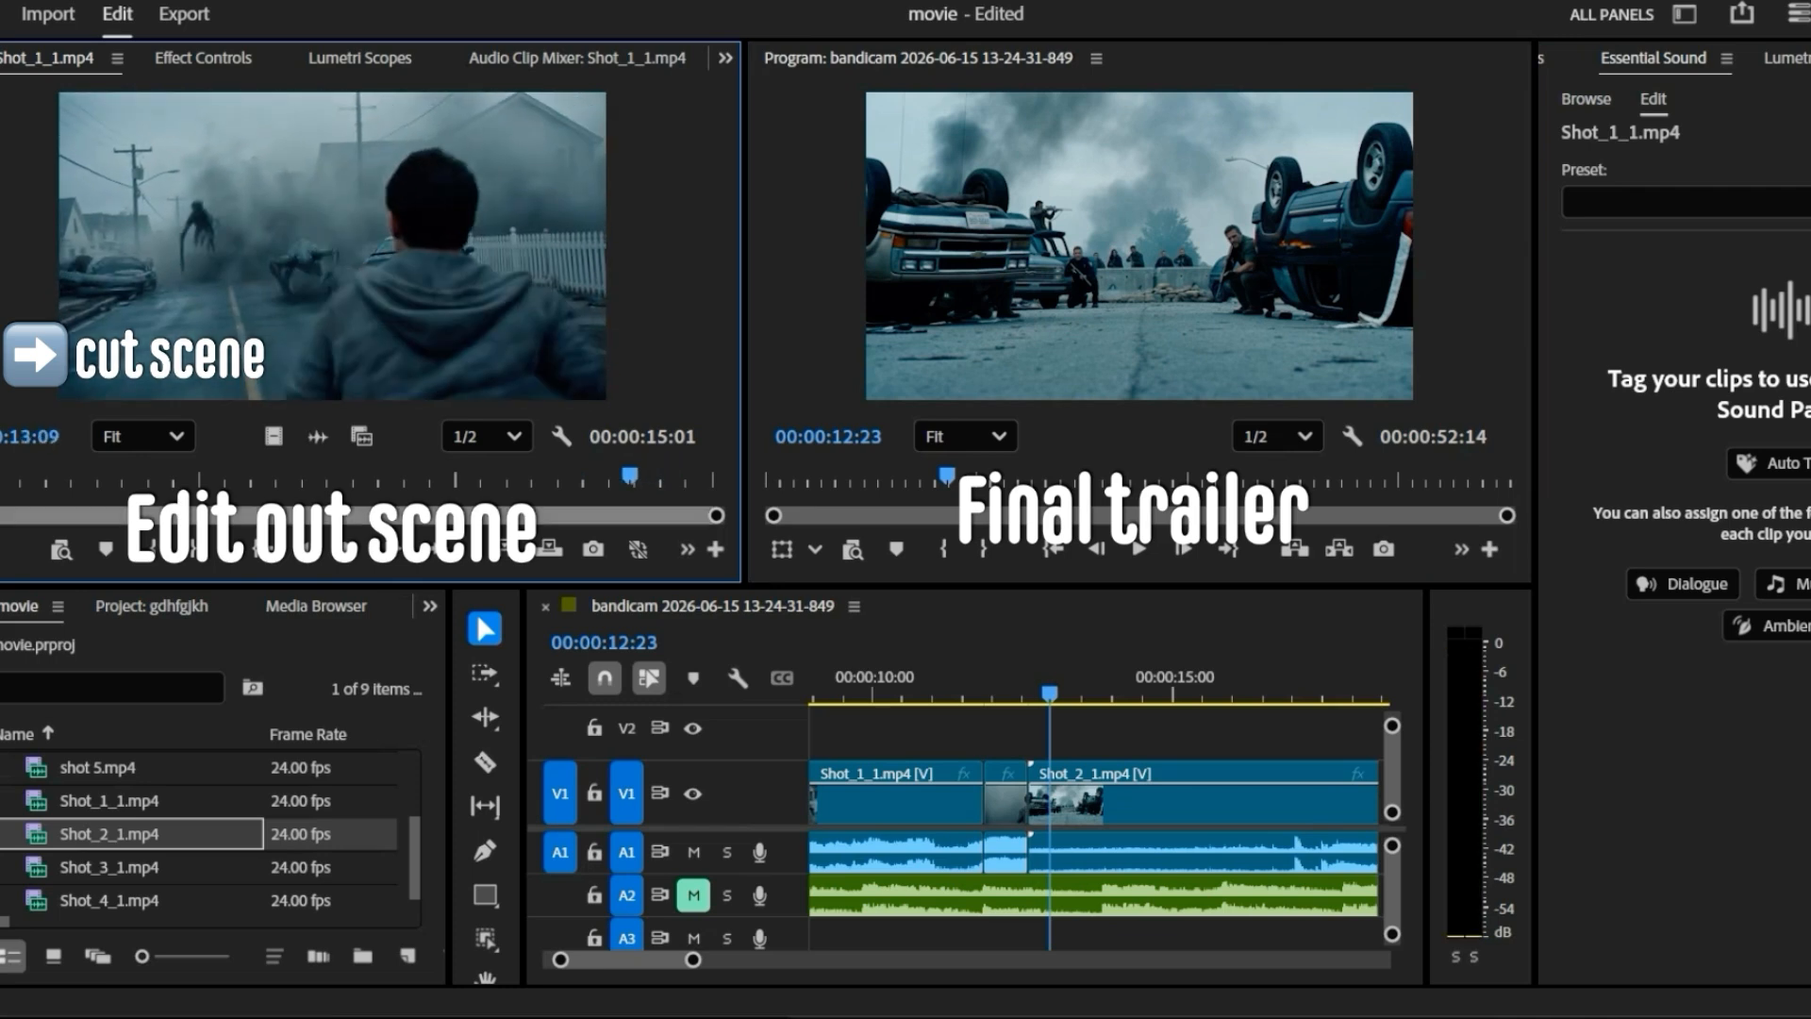
pyautogui.click(352, 549)
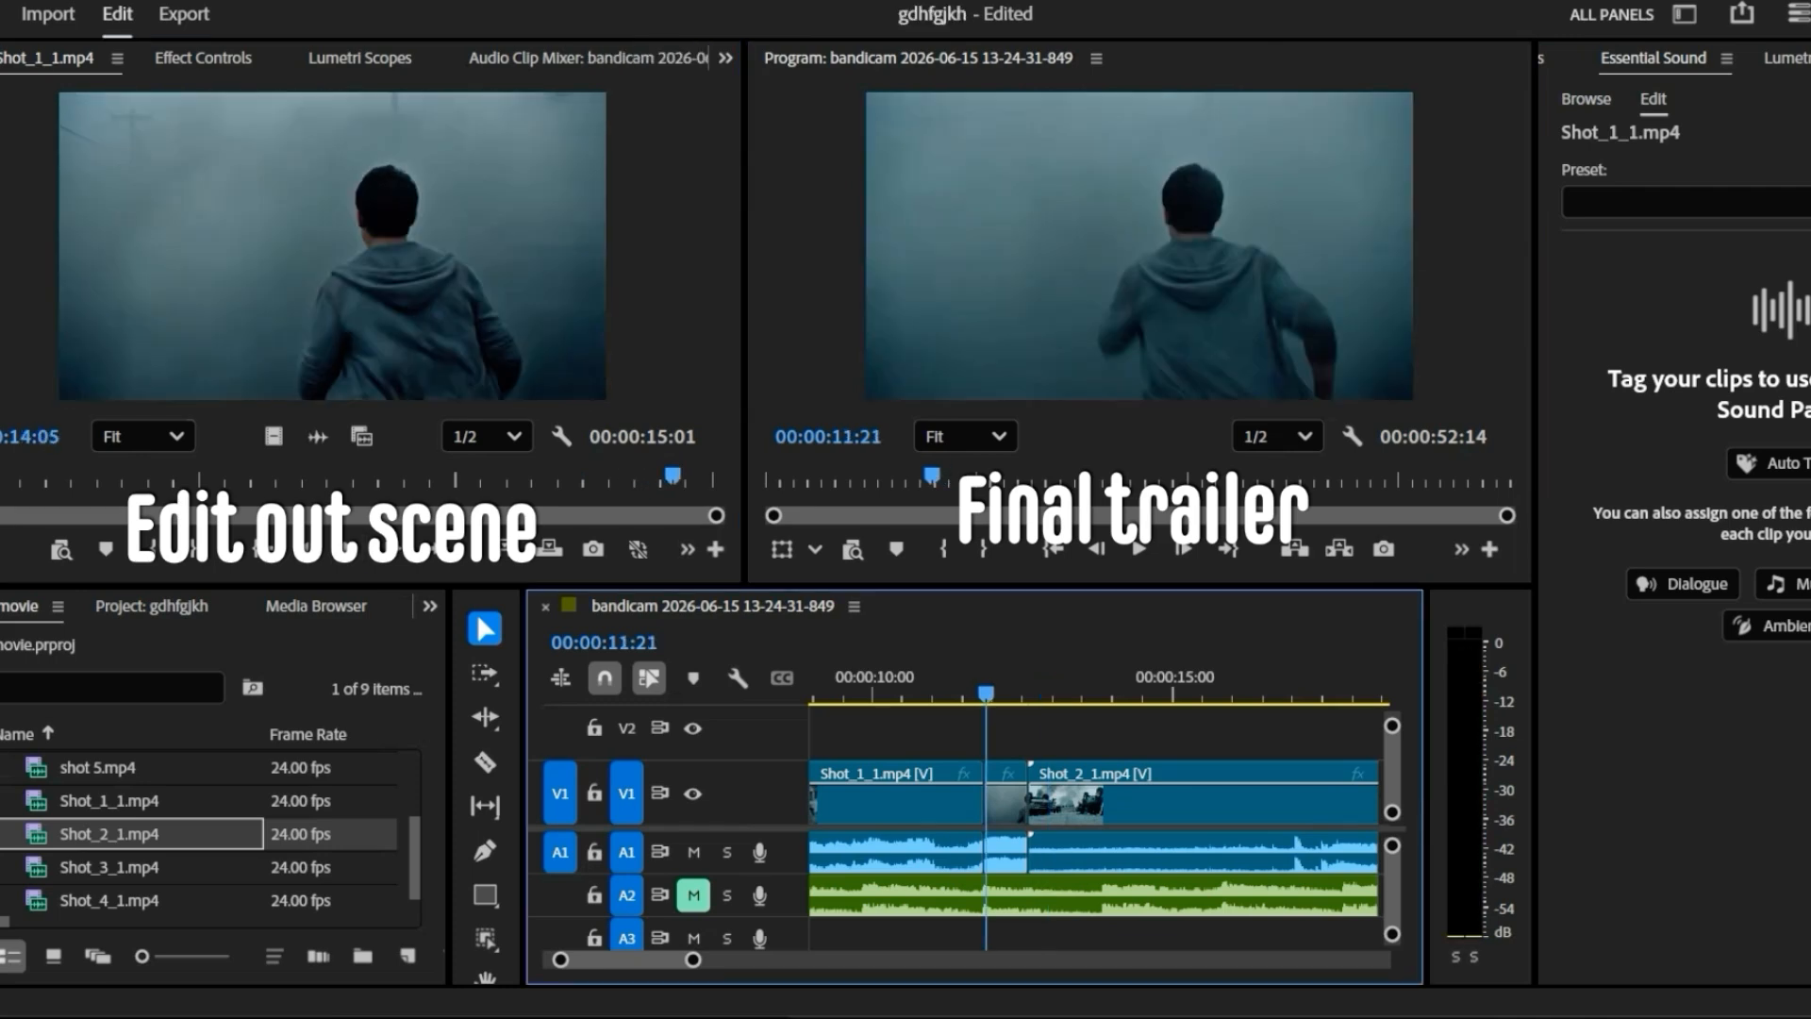
# - Play the trailer sequence on through Shot_2_1 and review its cut into the shot 5 clip
pyautogui.click(1138, 549)
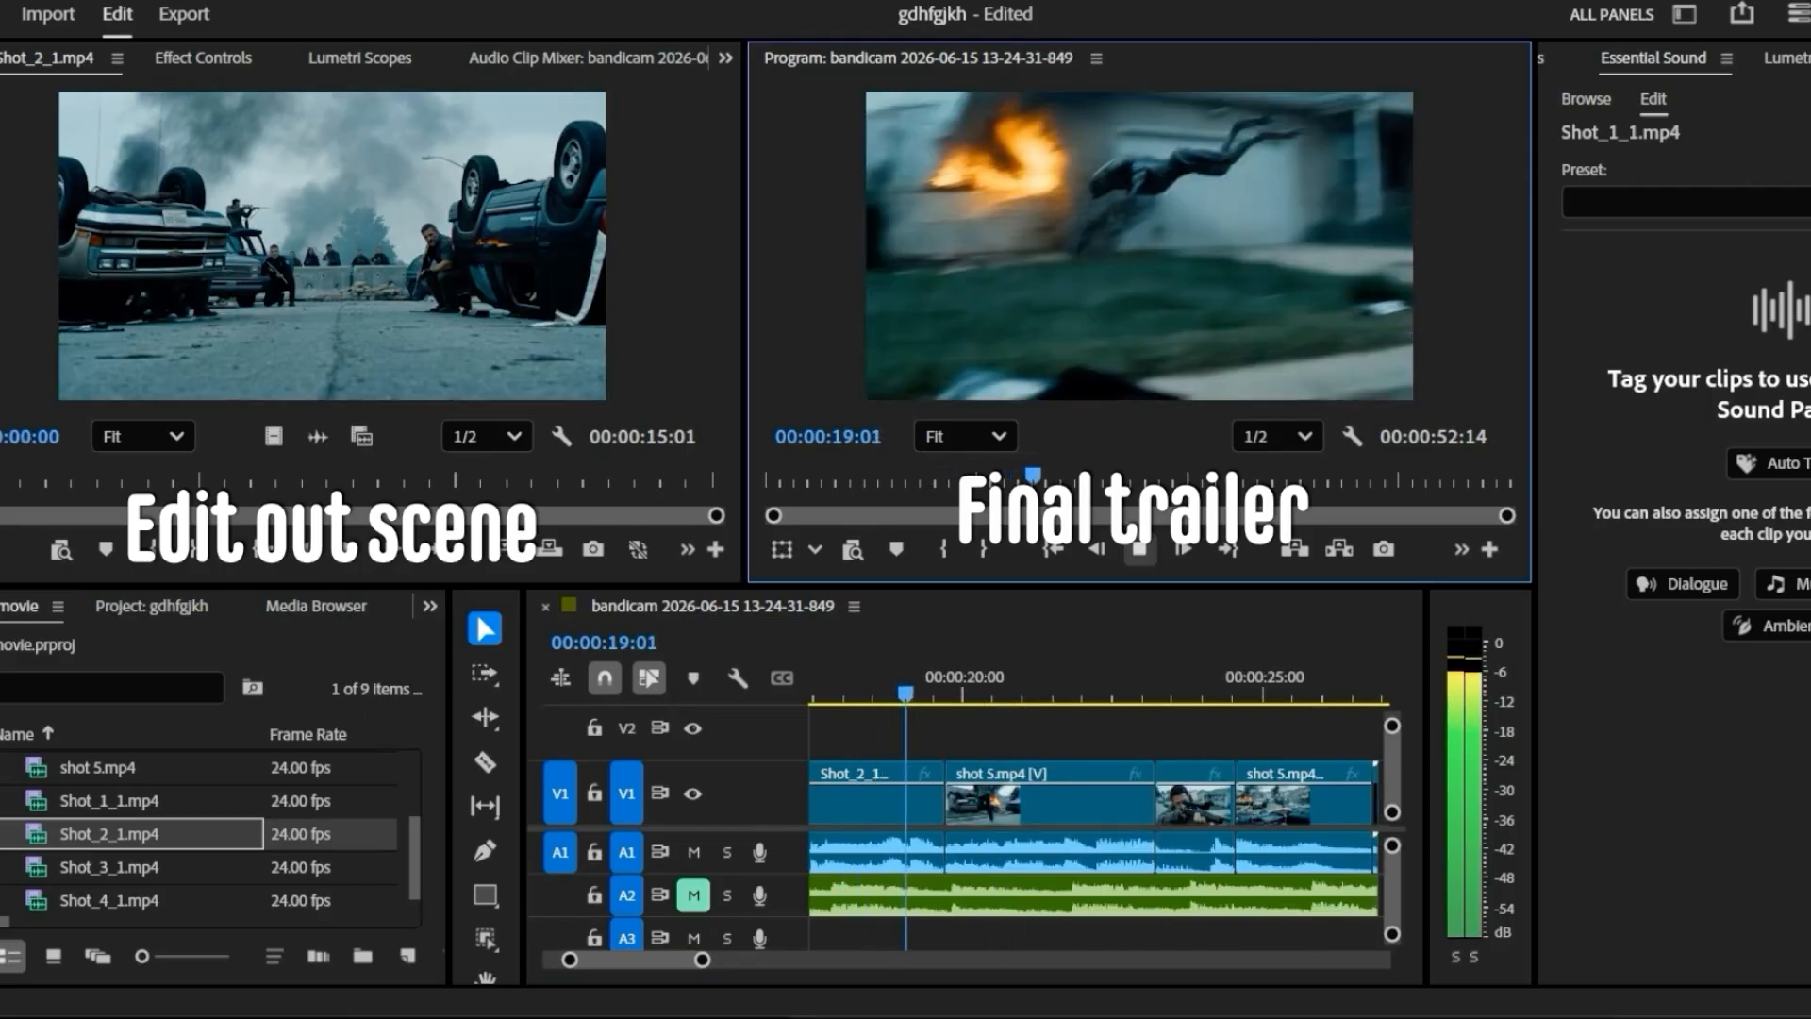
pyautogui.click(1139, 549)
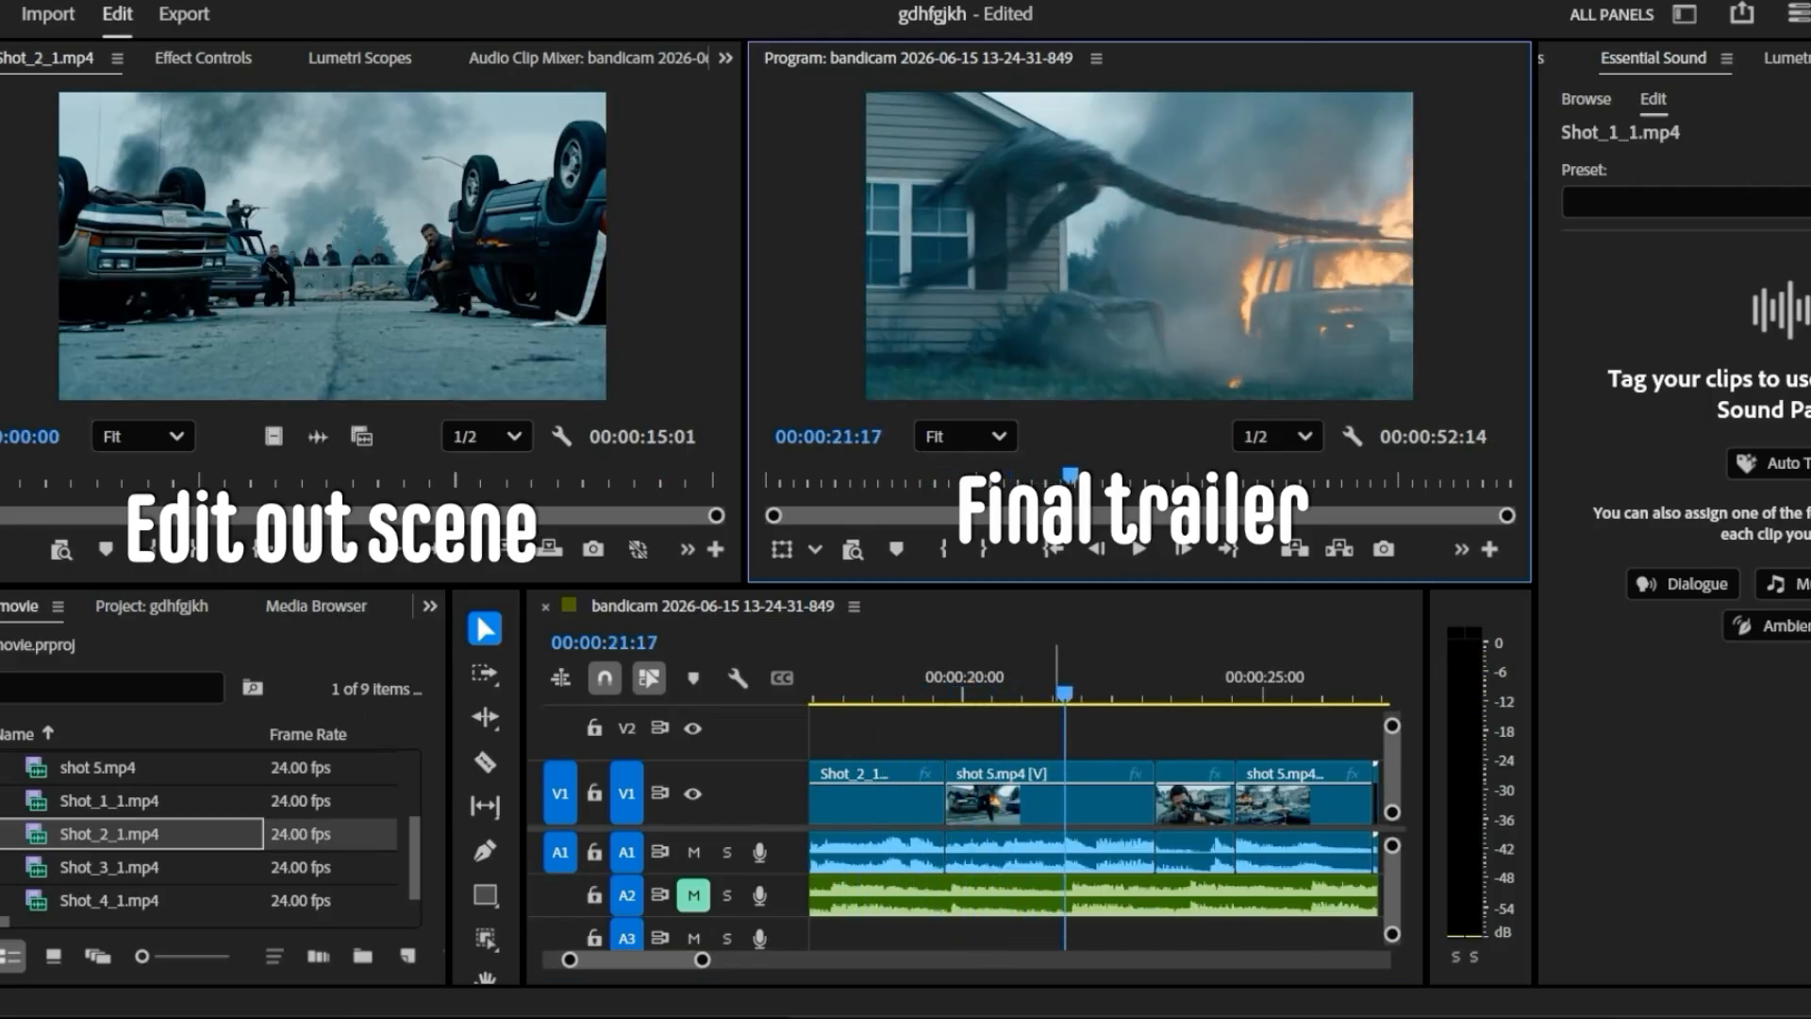
pyautogui.click(1064, 694)
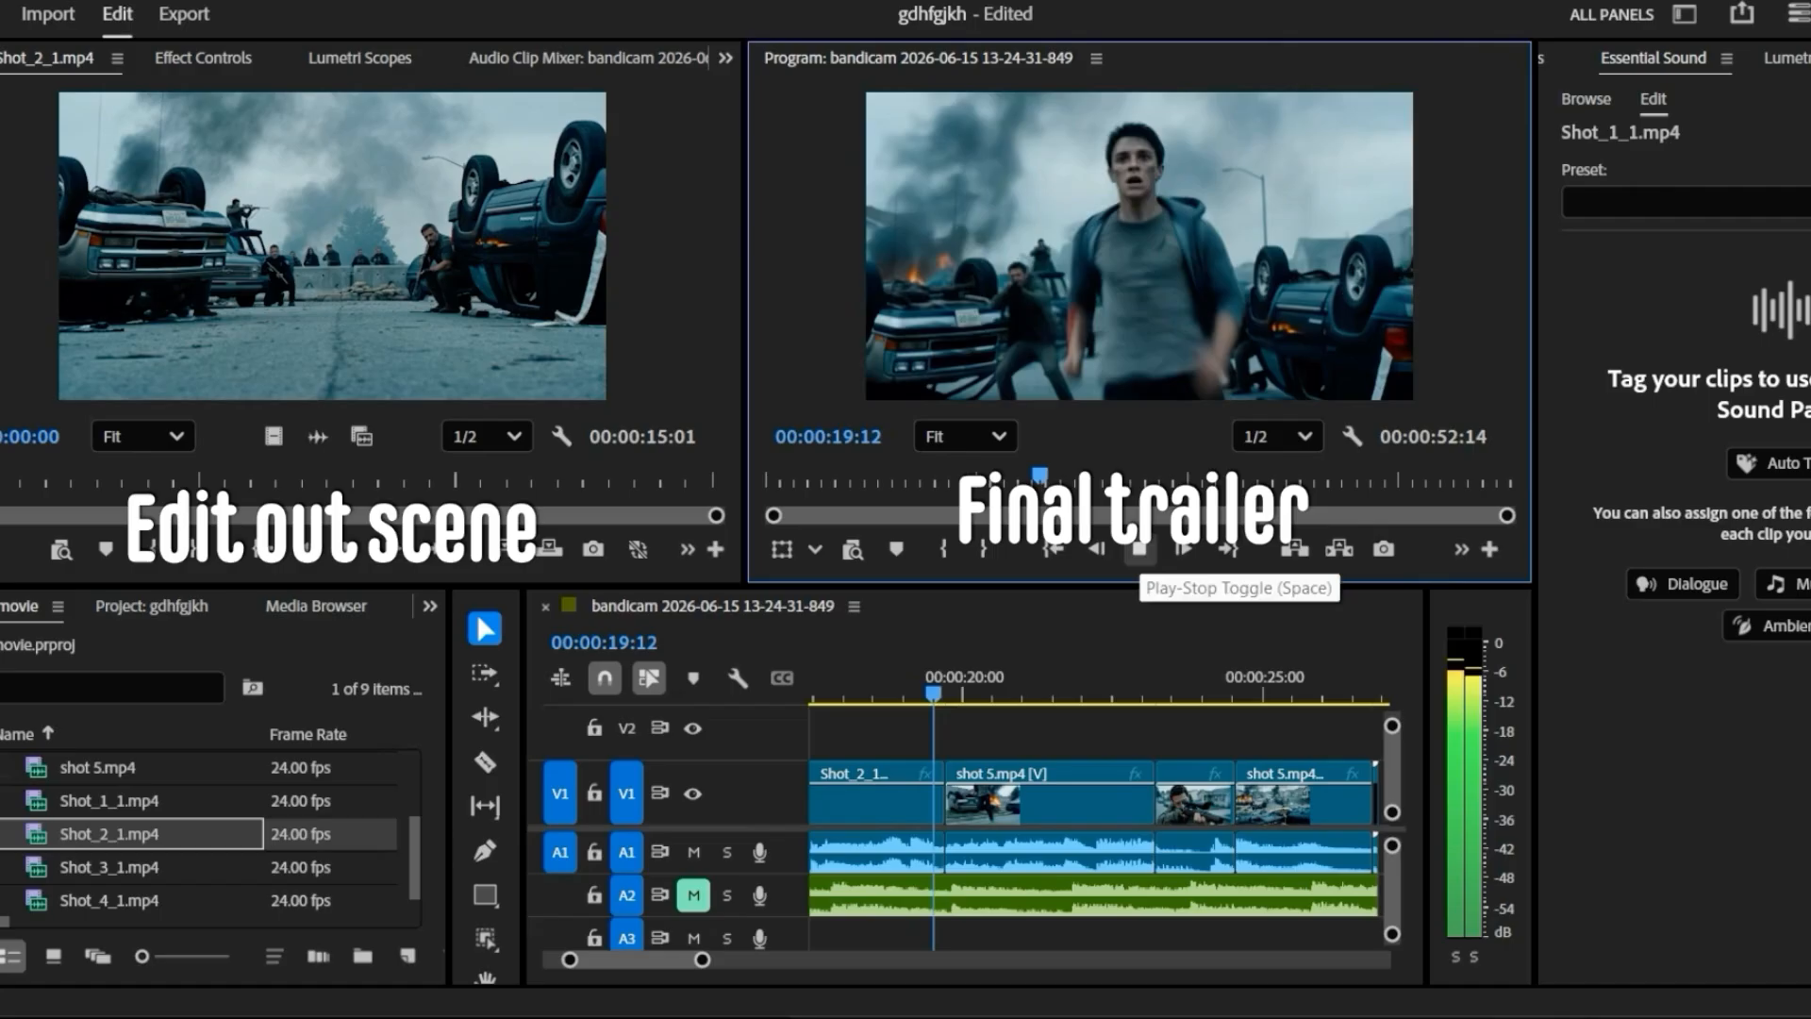
pyautogui.click(1138, 549)
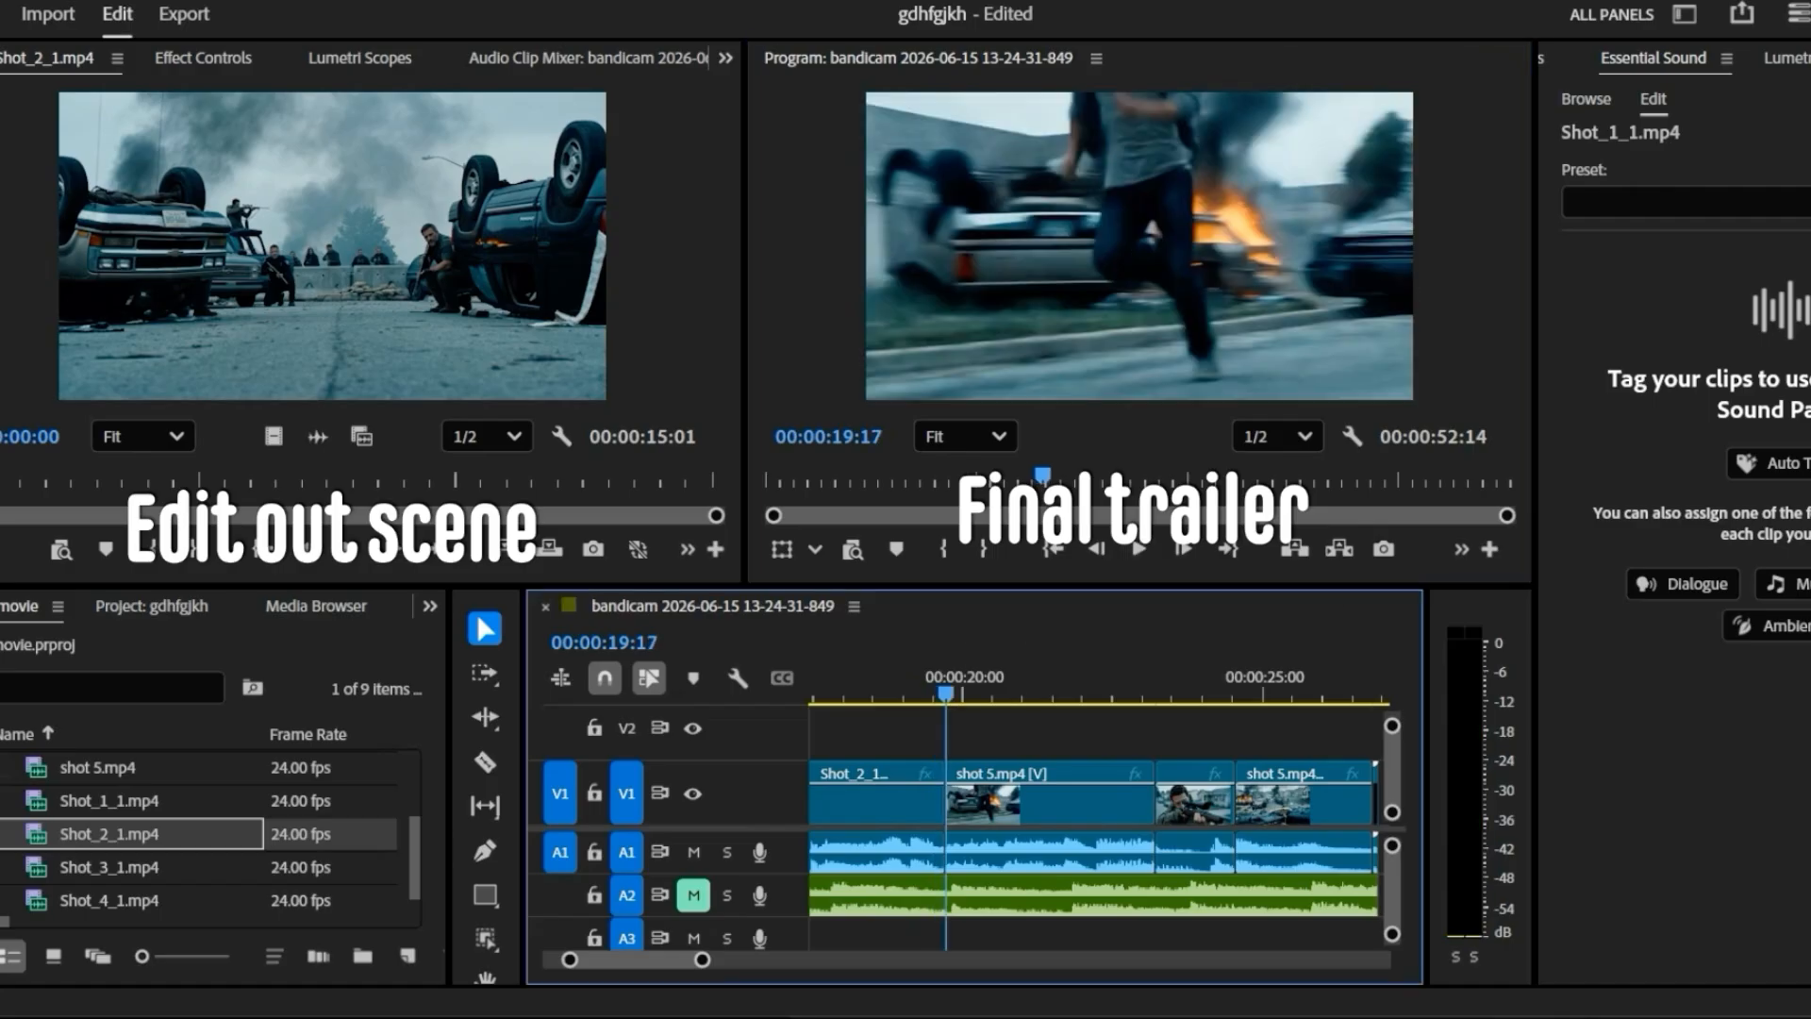
pyautogui.press('space')
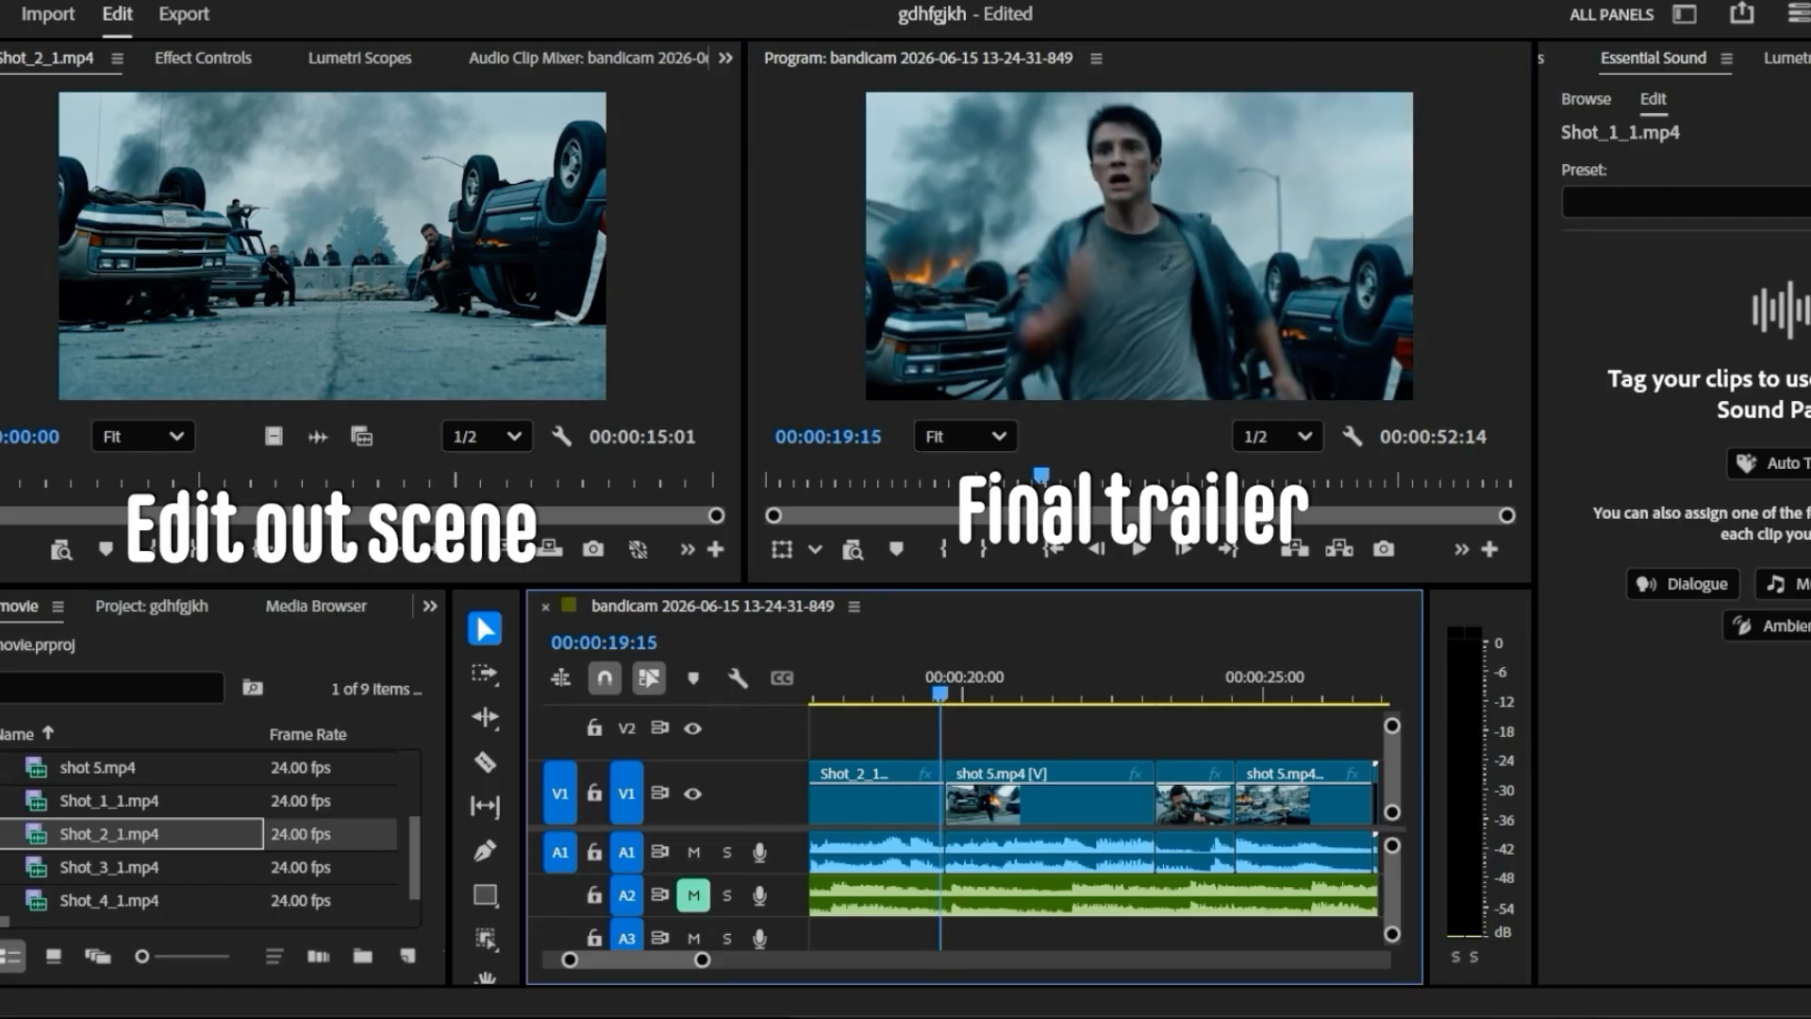
# - Play the original Shot_2_1 source clip to review the footage cut from the trailer, pausing along the way
pyautogui.click(349, 550)
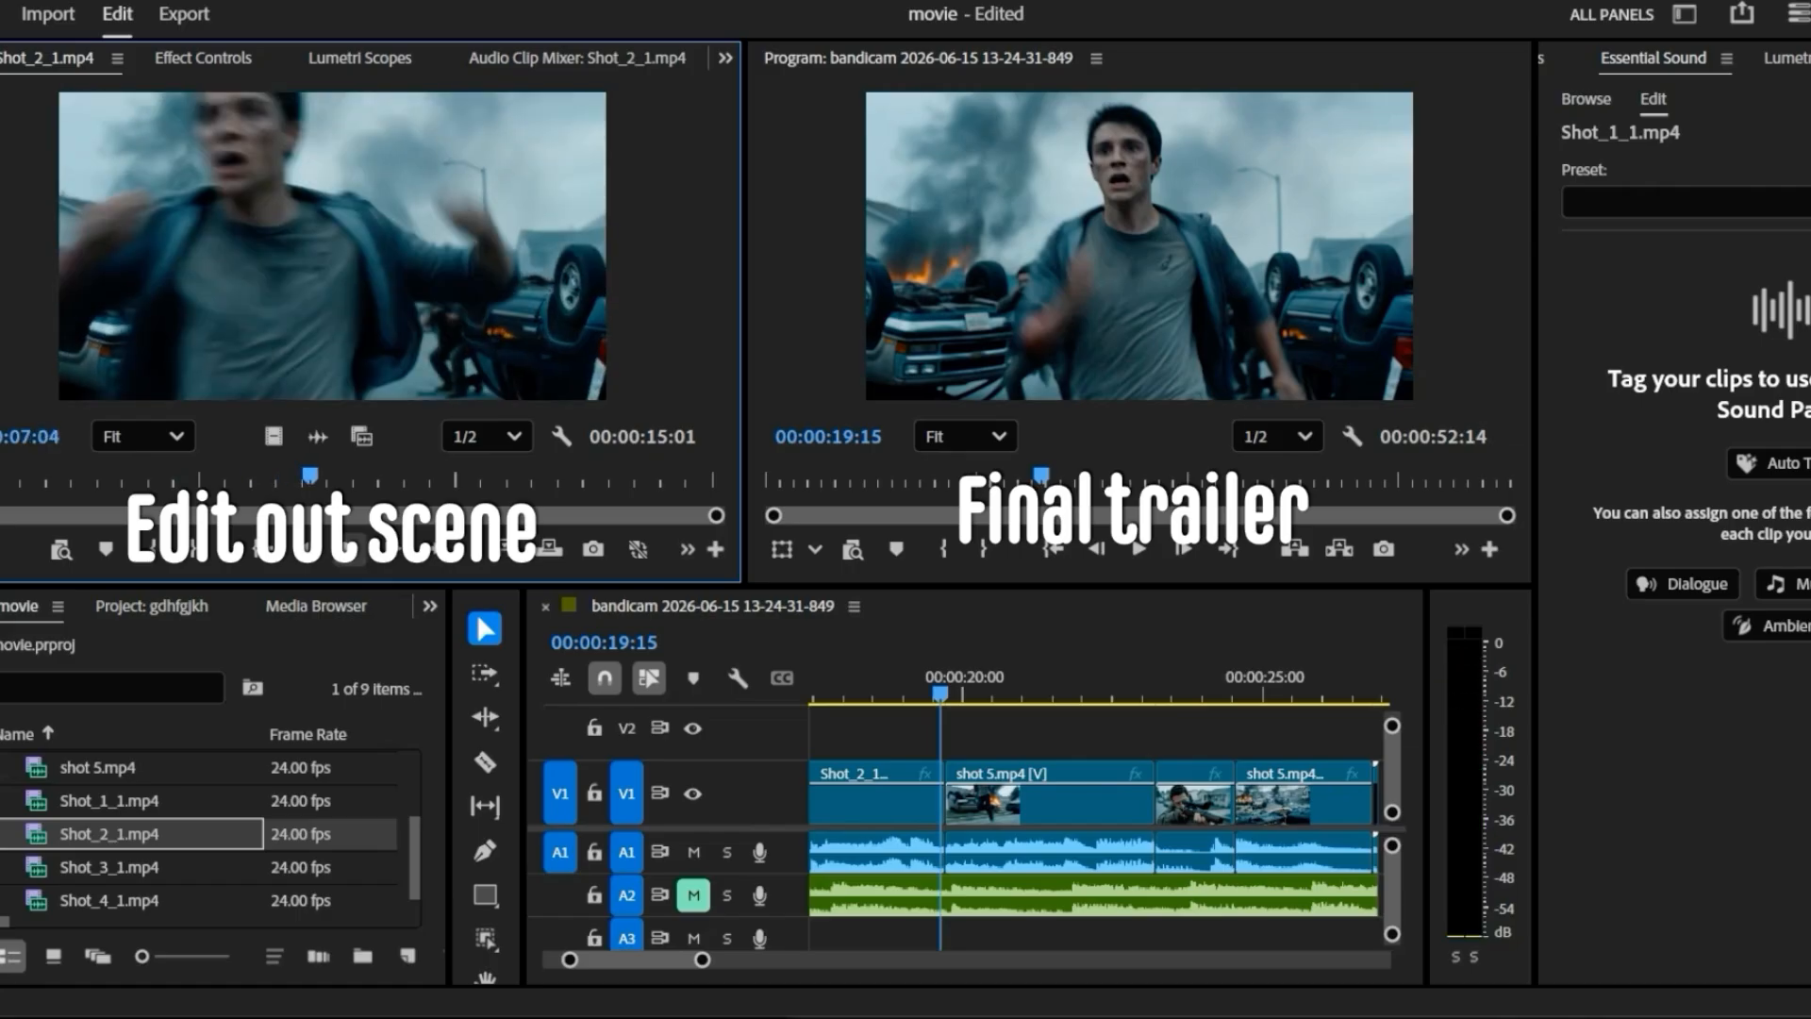
pyautogui.click(349, 550)
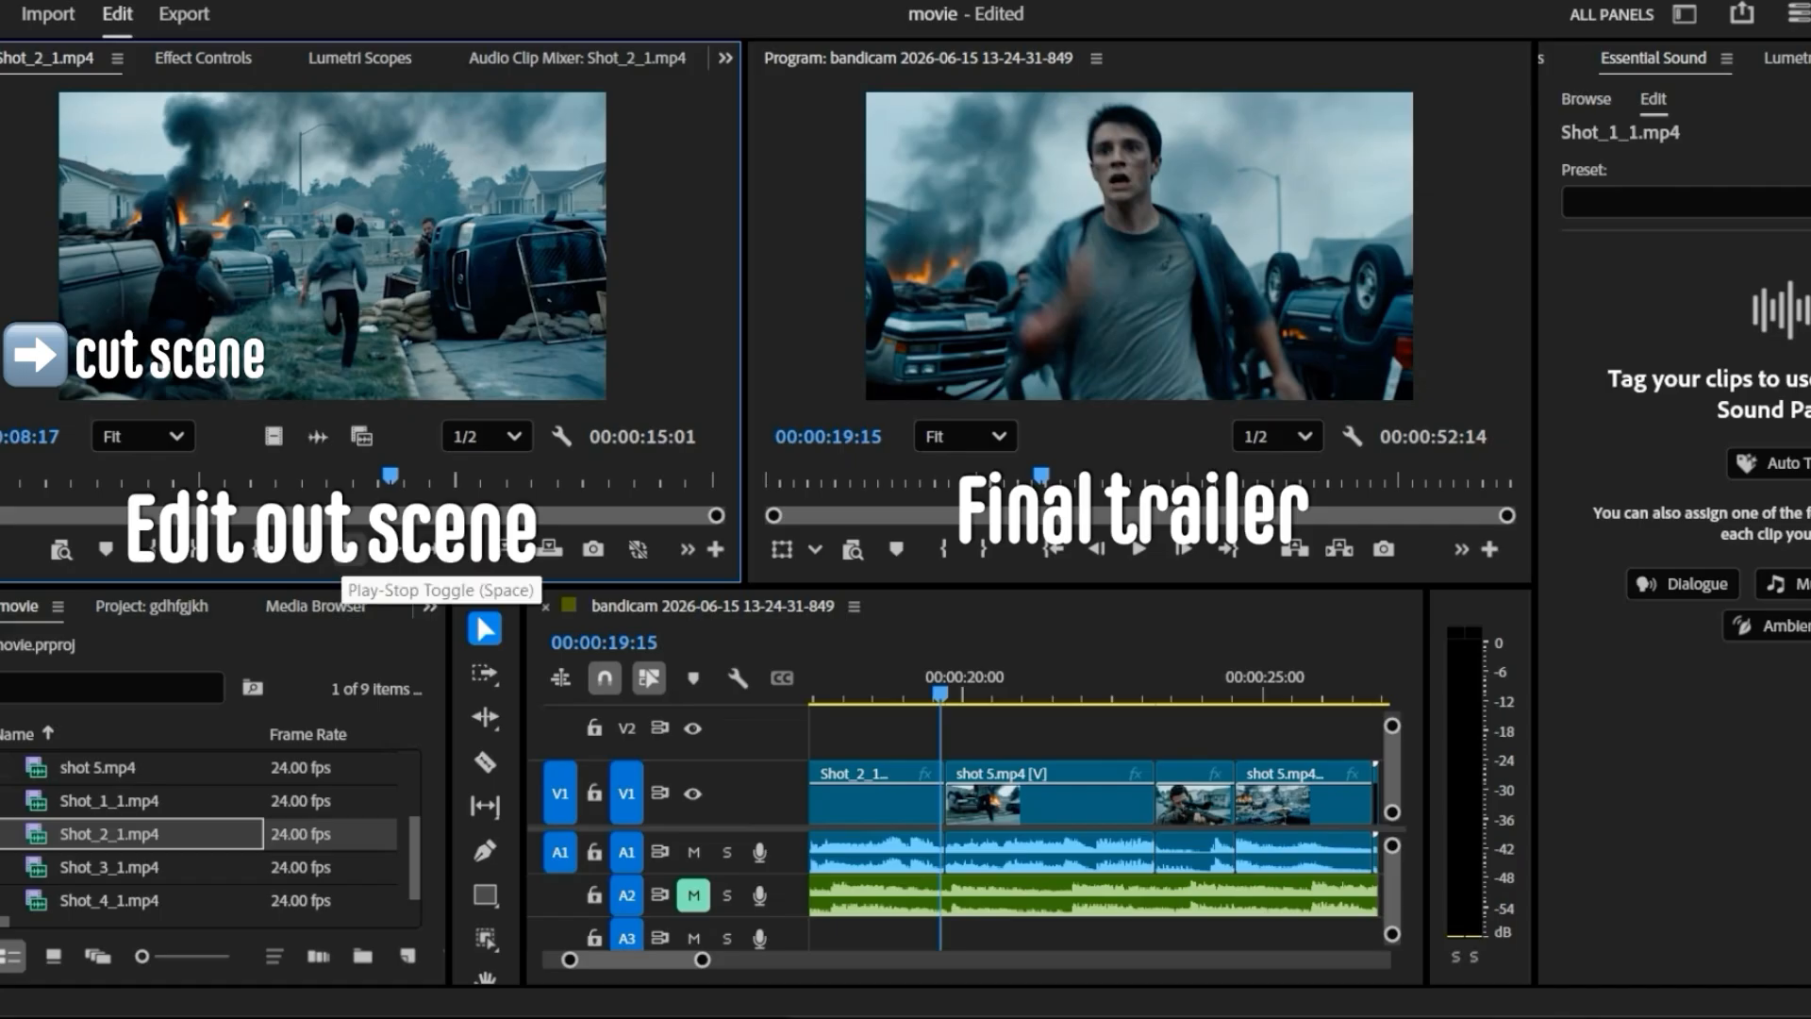
pyautogui.click(349, 550)
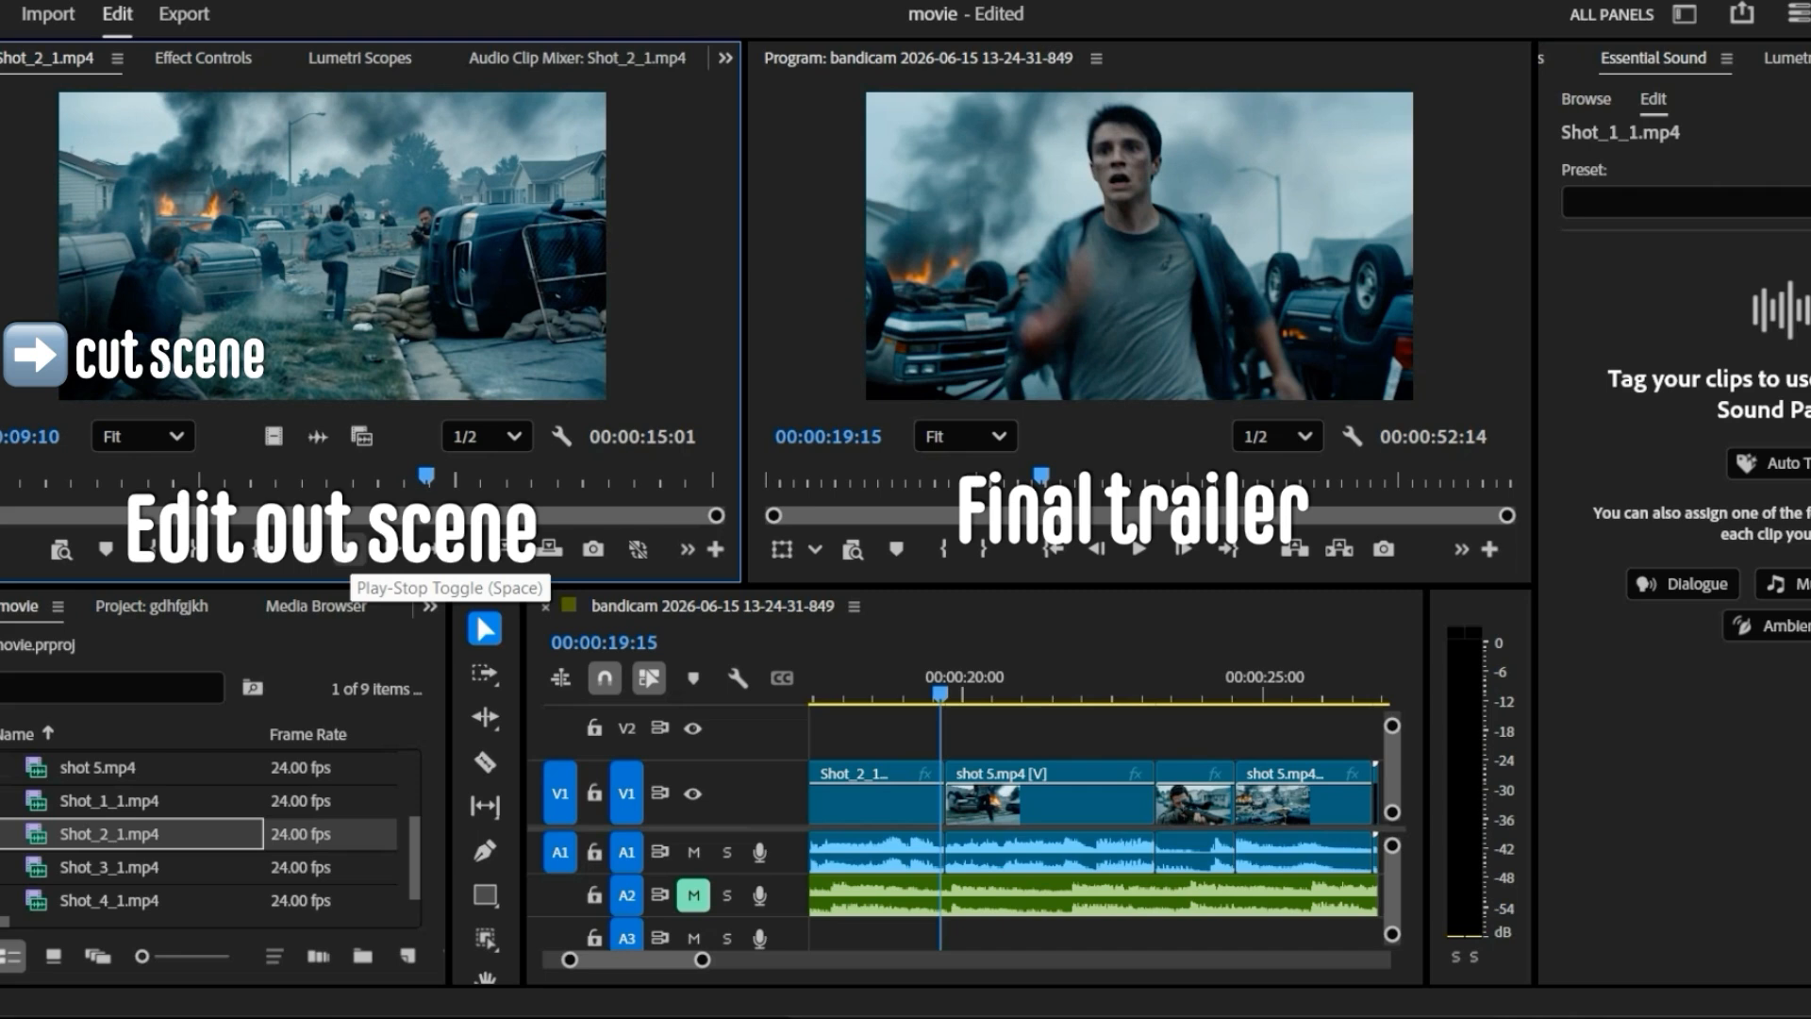
pyautogui.click(348, 548)
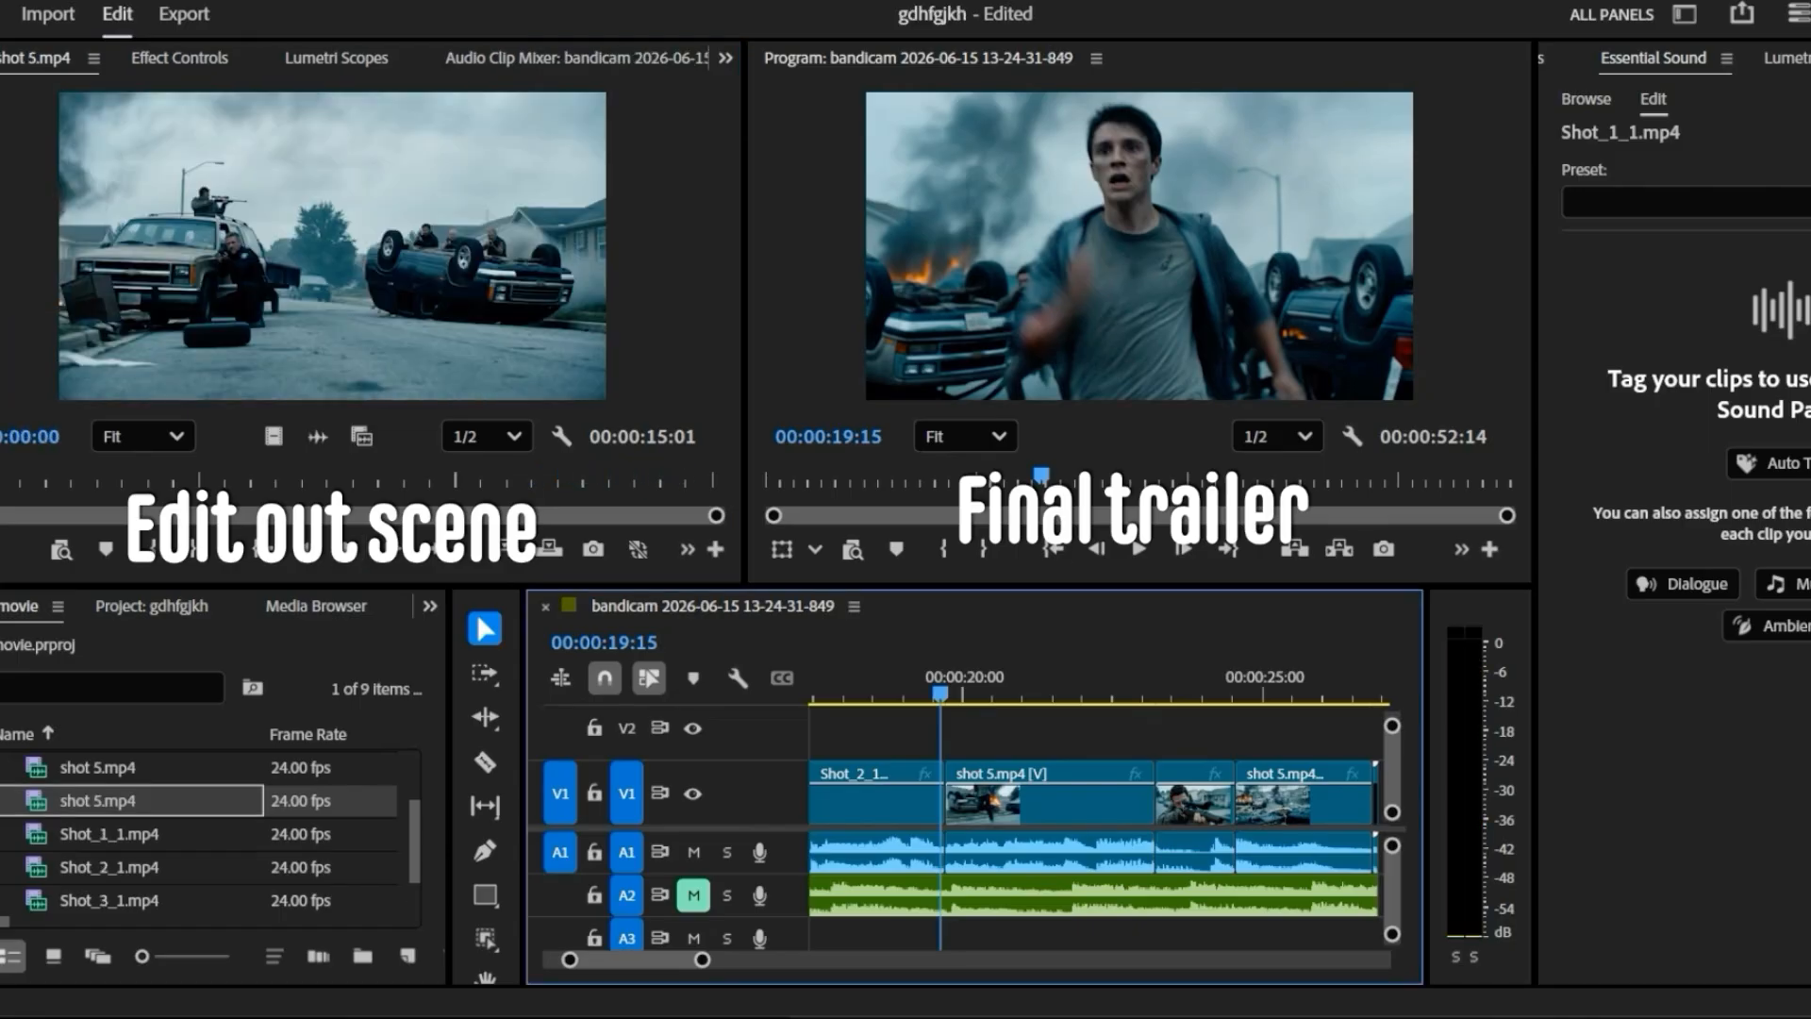
pyautogui.press('space')
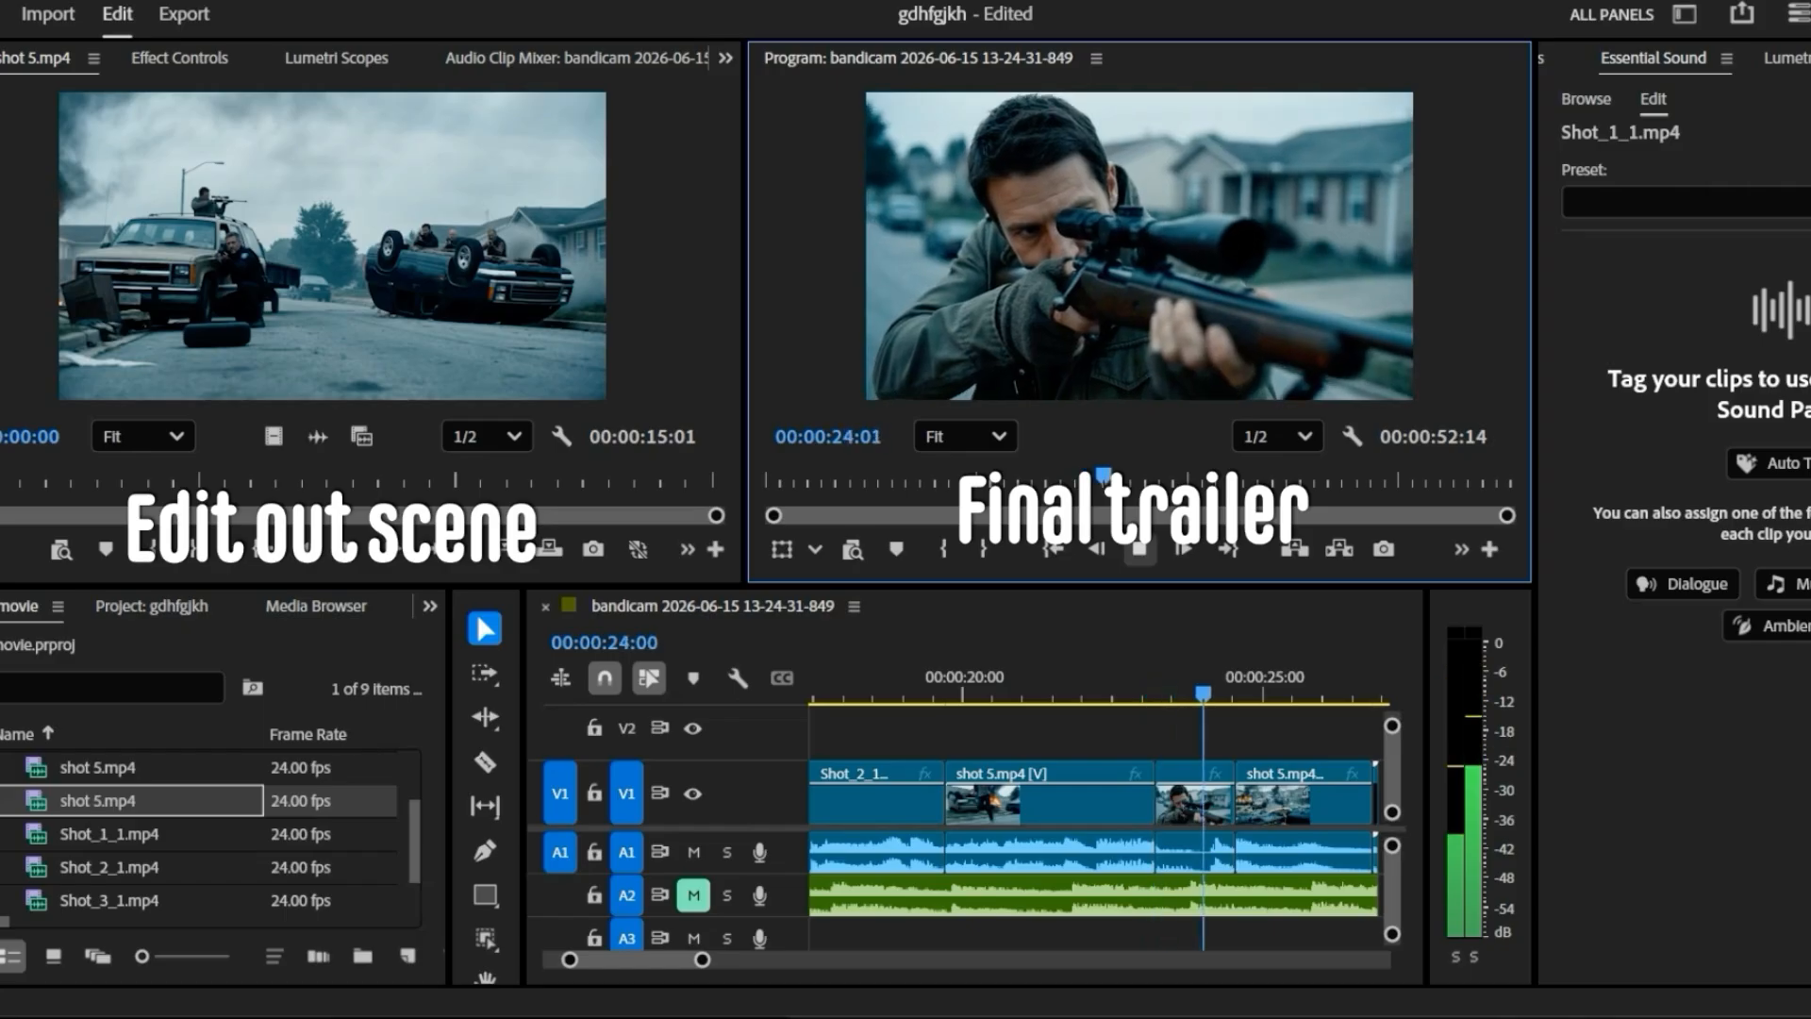
# - Review the cut between the shot 5 segments at 00:00:23:05 in the trailer and play the original shot 5 clip
pyautogui.moveTo(1234, 694); pyautogui.dragTo(1104, 695)
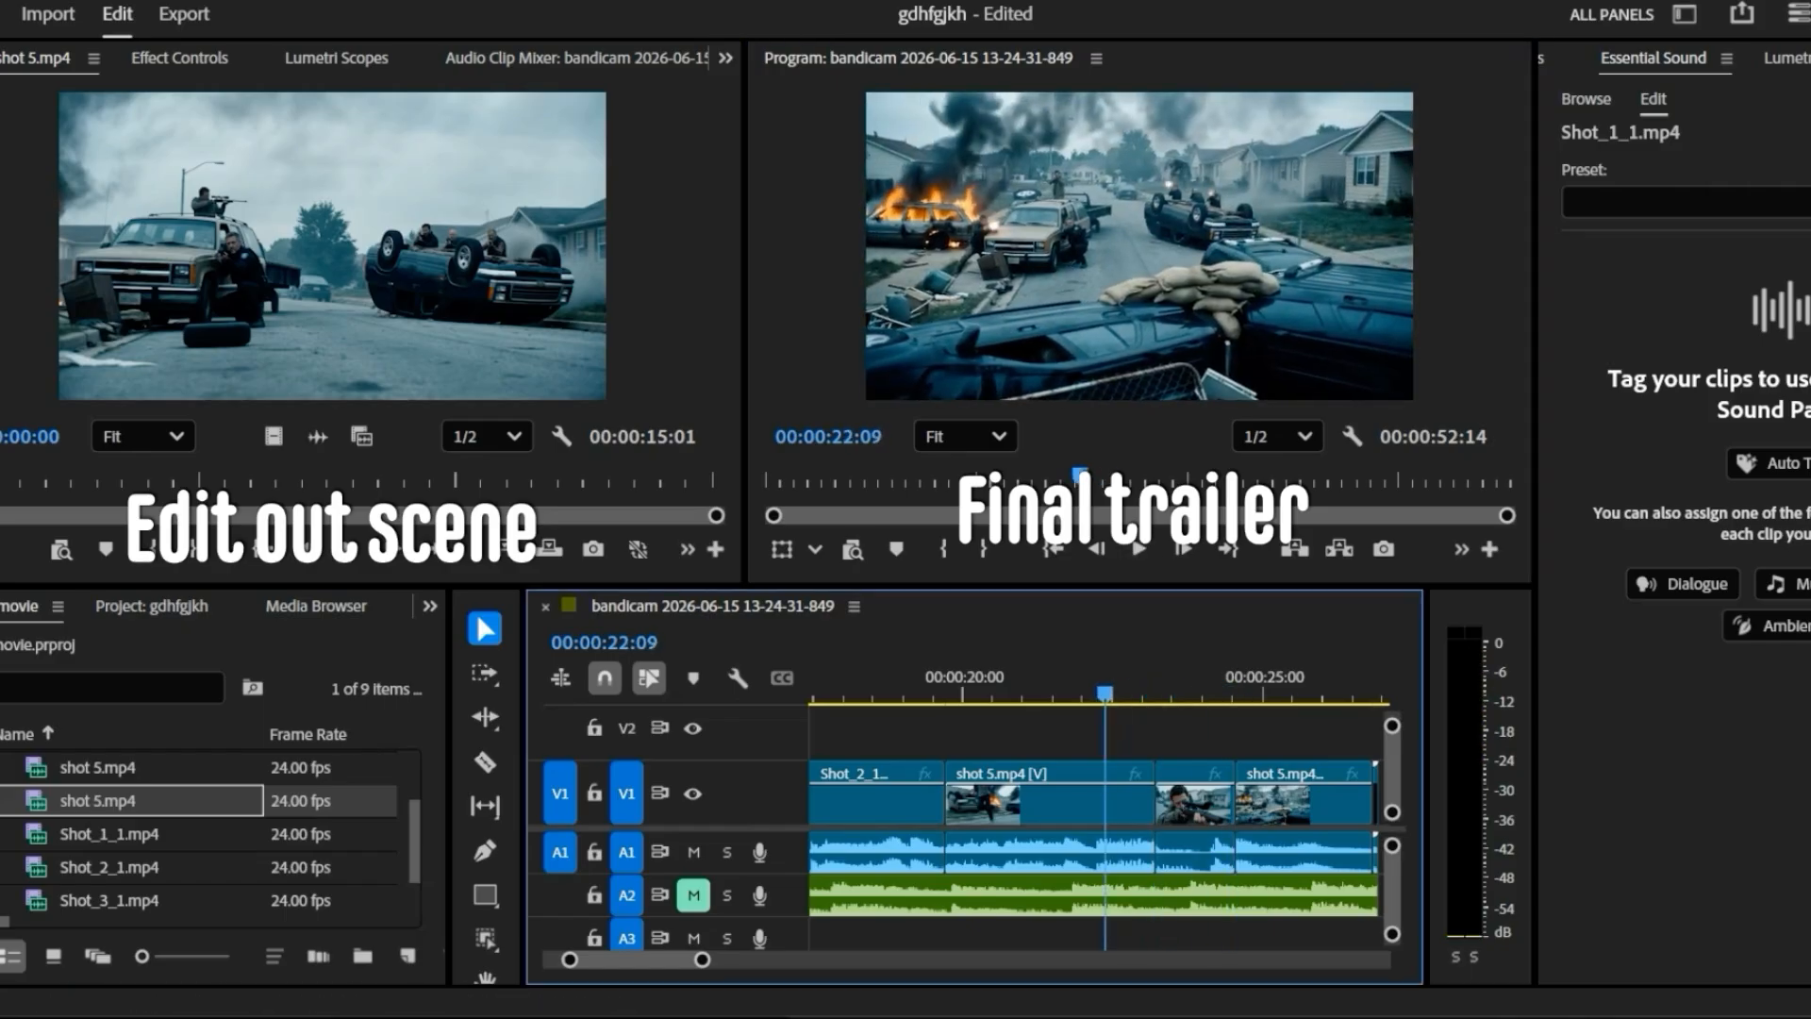
pyautogui.click(1139, 549)
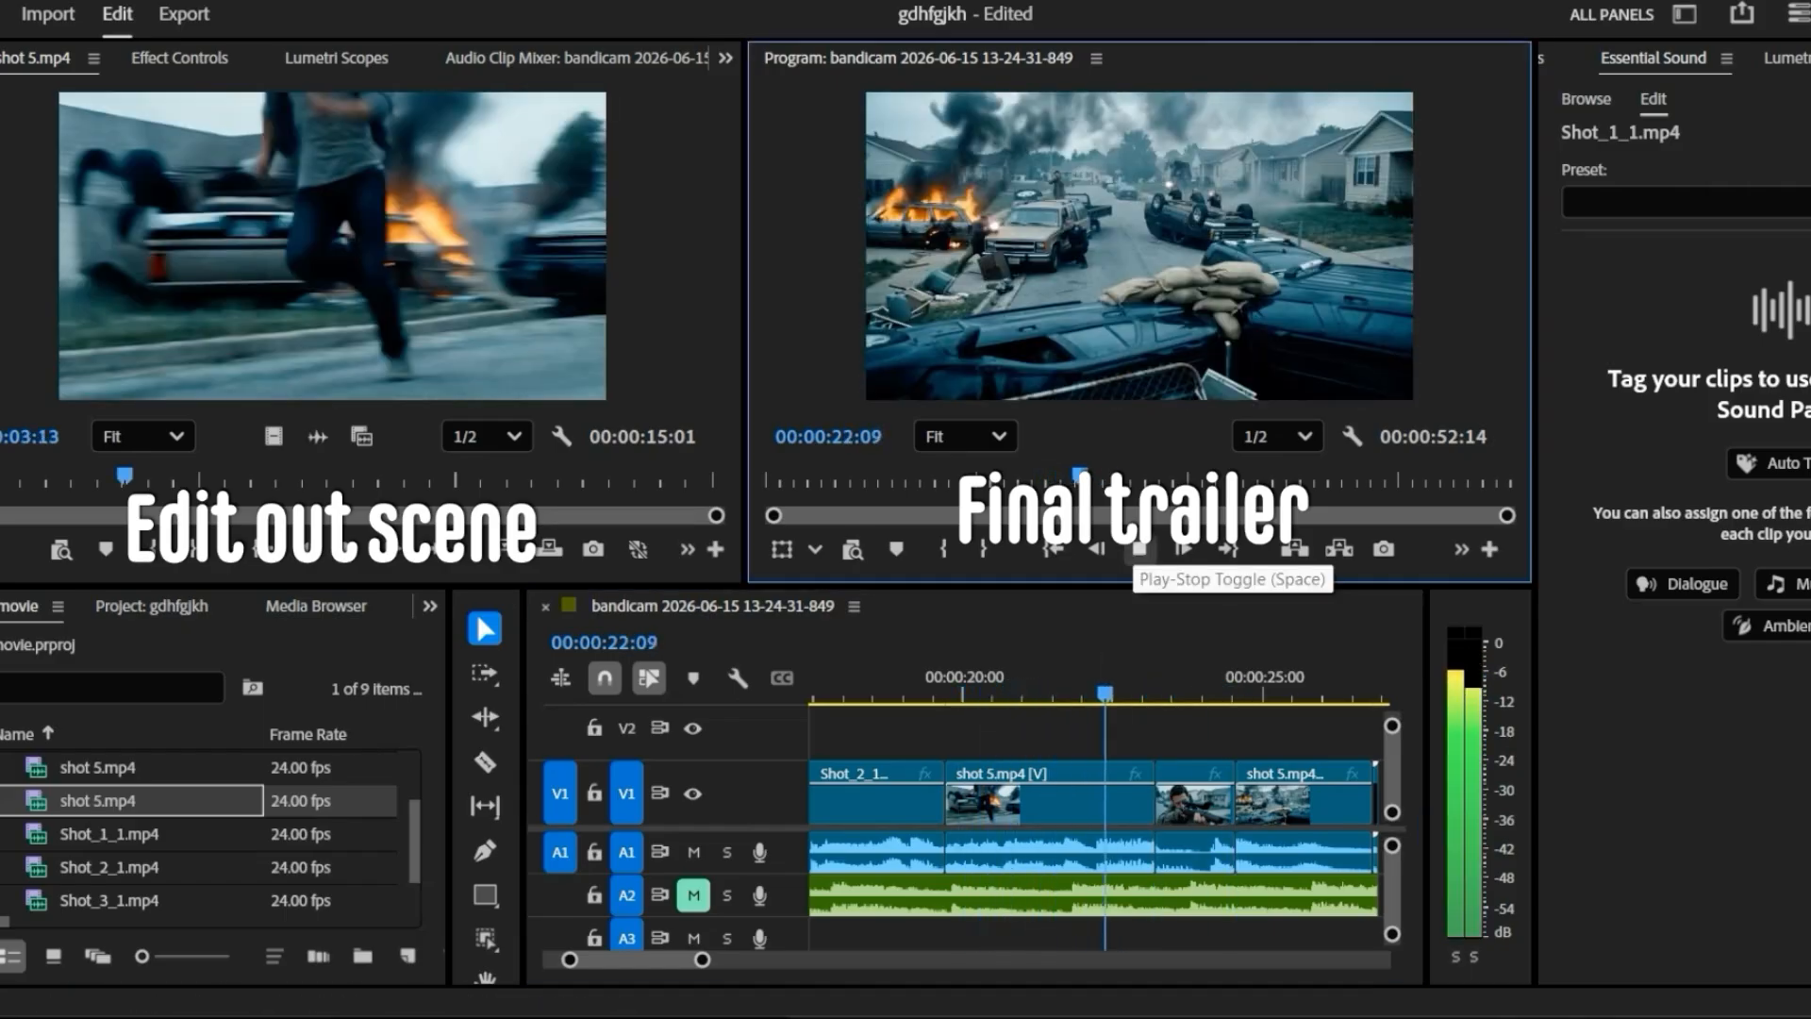
pyautogui.click(1139, 549)
pyautogui.moveTo(1180, 695); pyautogui.dragTo(1155, 694)
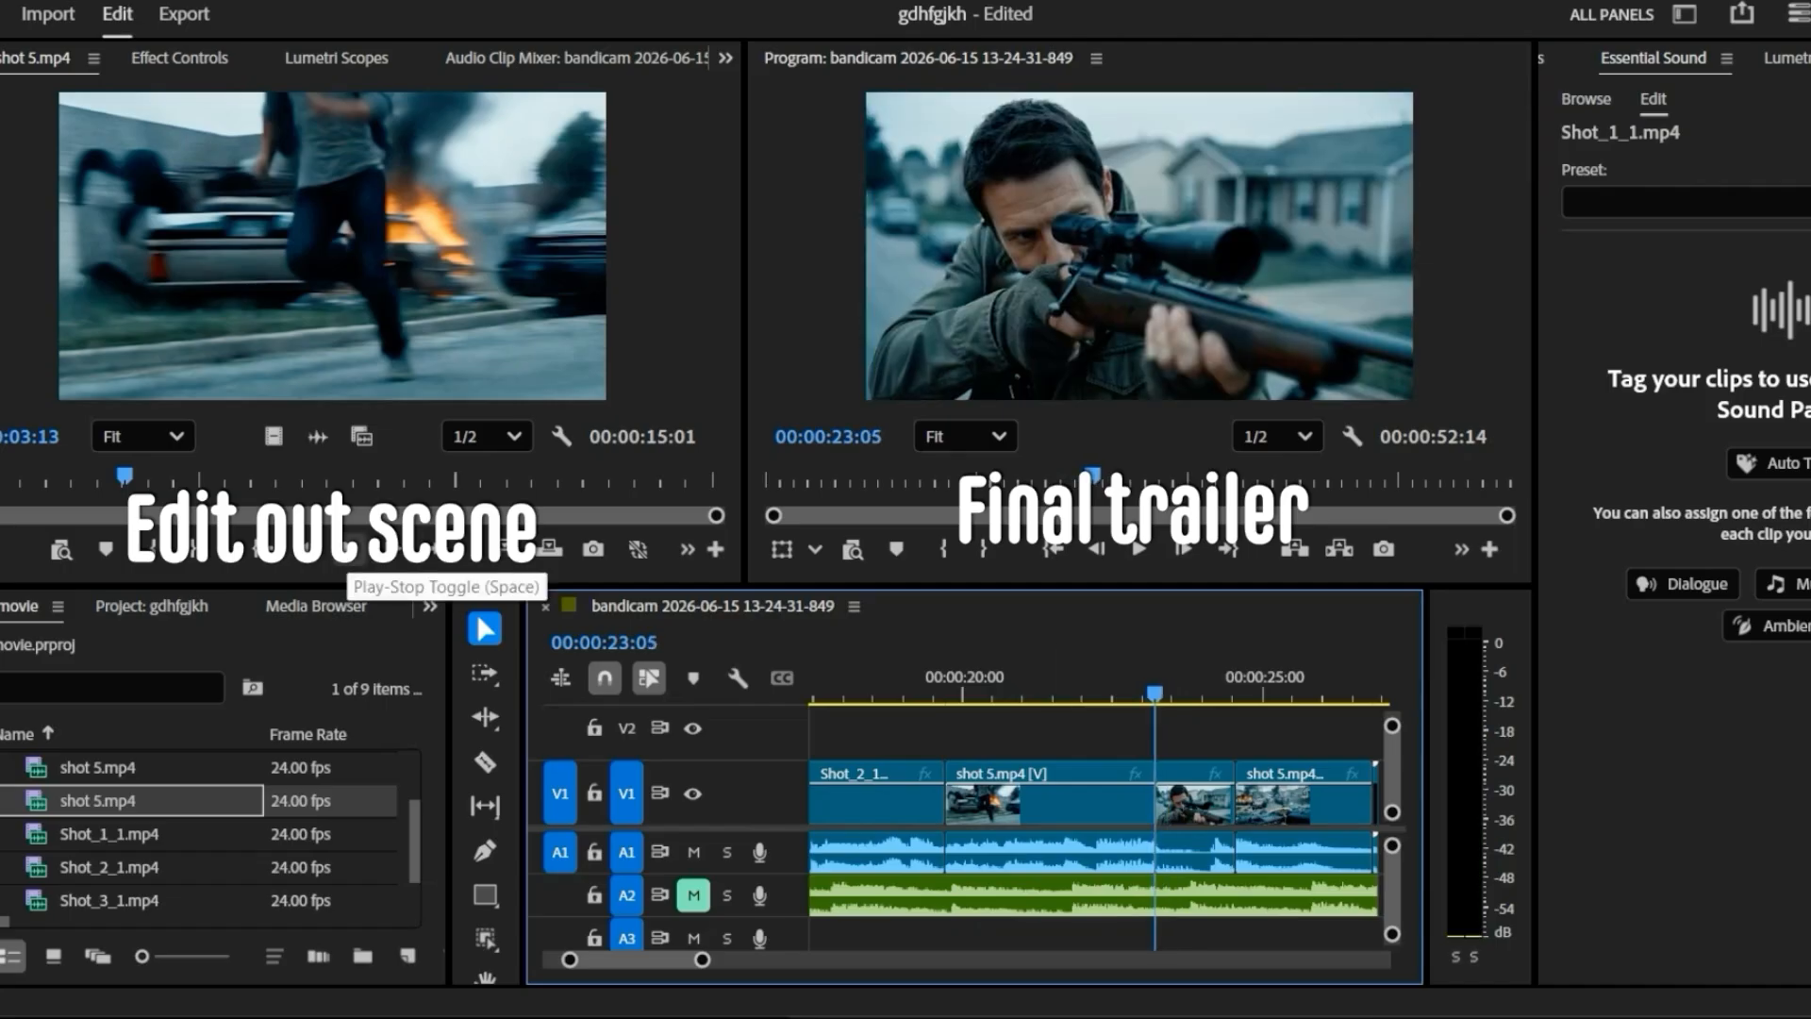
pyautogui.click(351, 549)
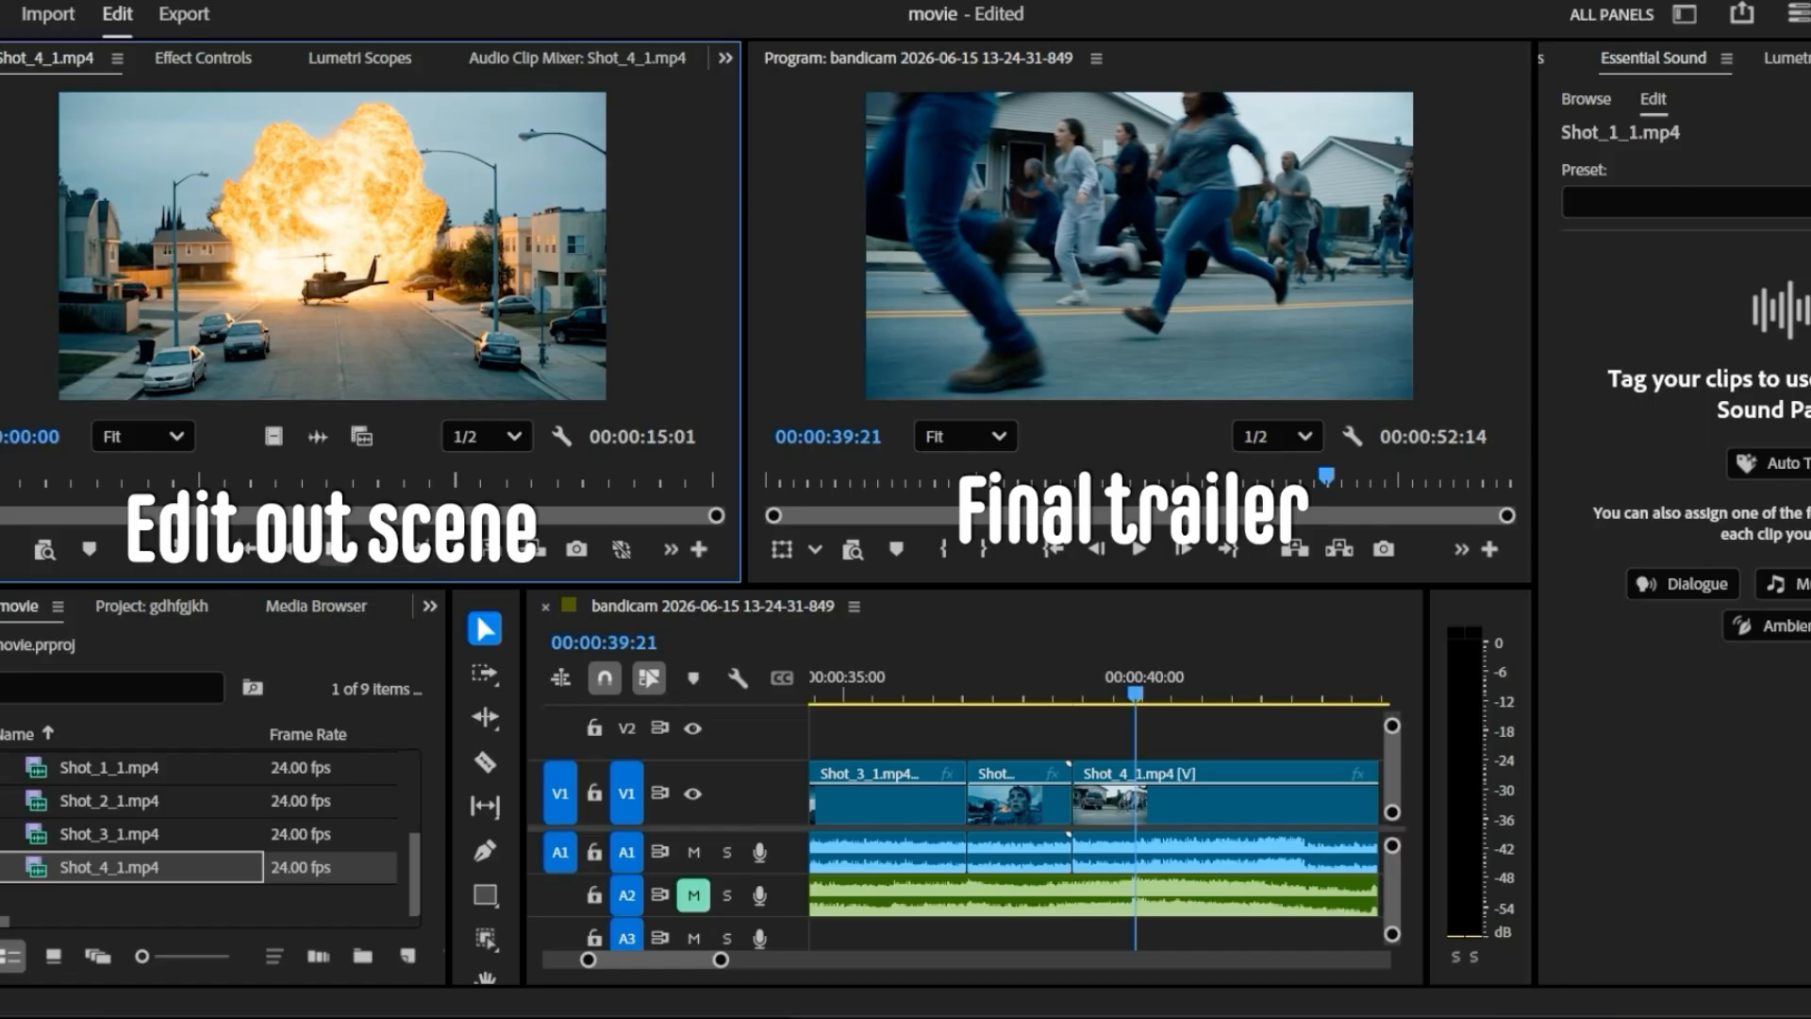
# - Play the original Shot_4_1 source clip, stepping back to the running crowd and continuing to the title card, and play the trailer sequence
pyautogui.click(345, 542)
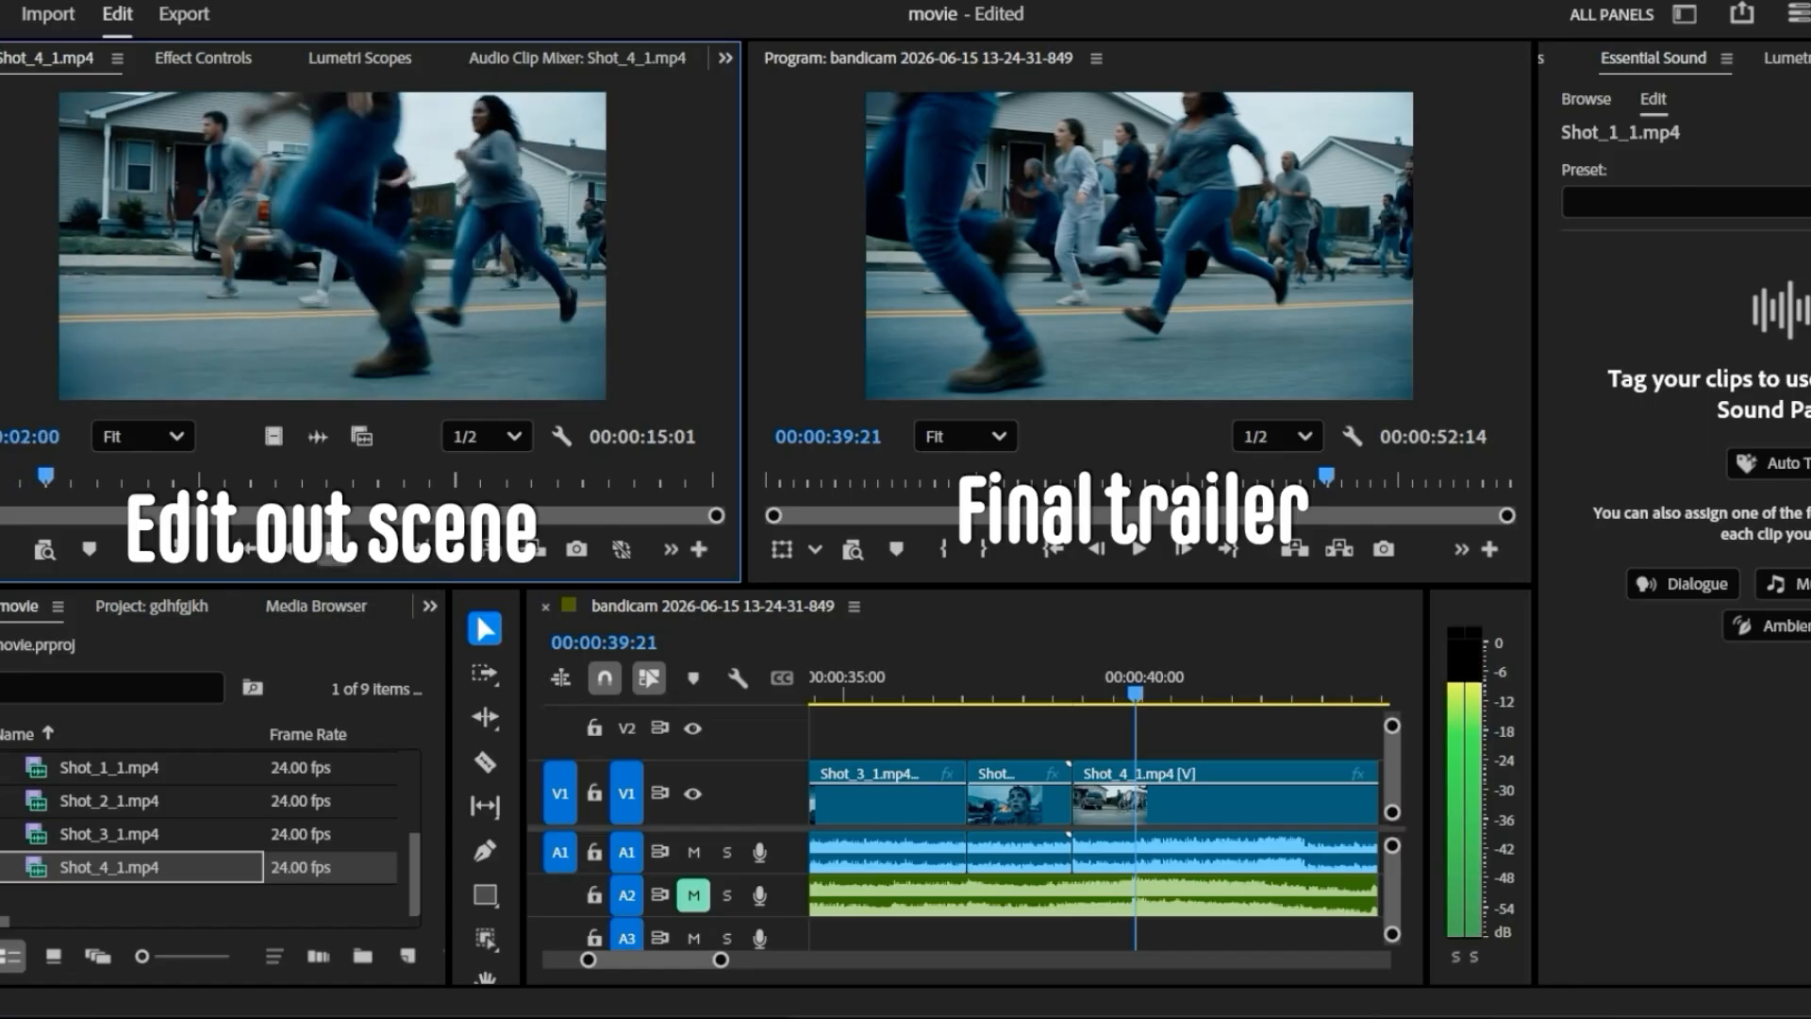
pyautogui.press('Left')
pyautogui.press('Left')
pyautogui.press('Left')
pyautogui.press('Left')
pyautogui.press('Left')
pyautogui.press('Left')
pyautogui.press('Left')
pyautogui.press('Left')
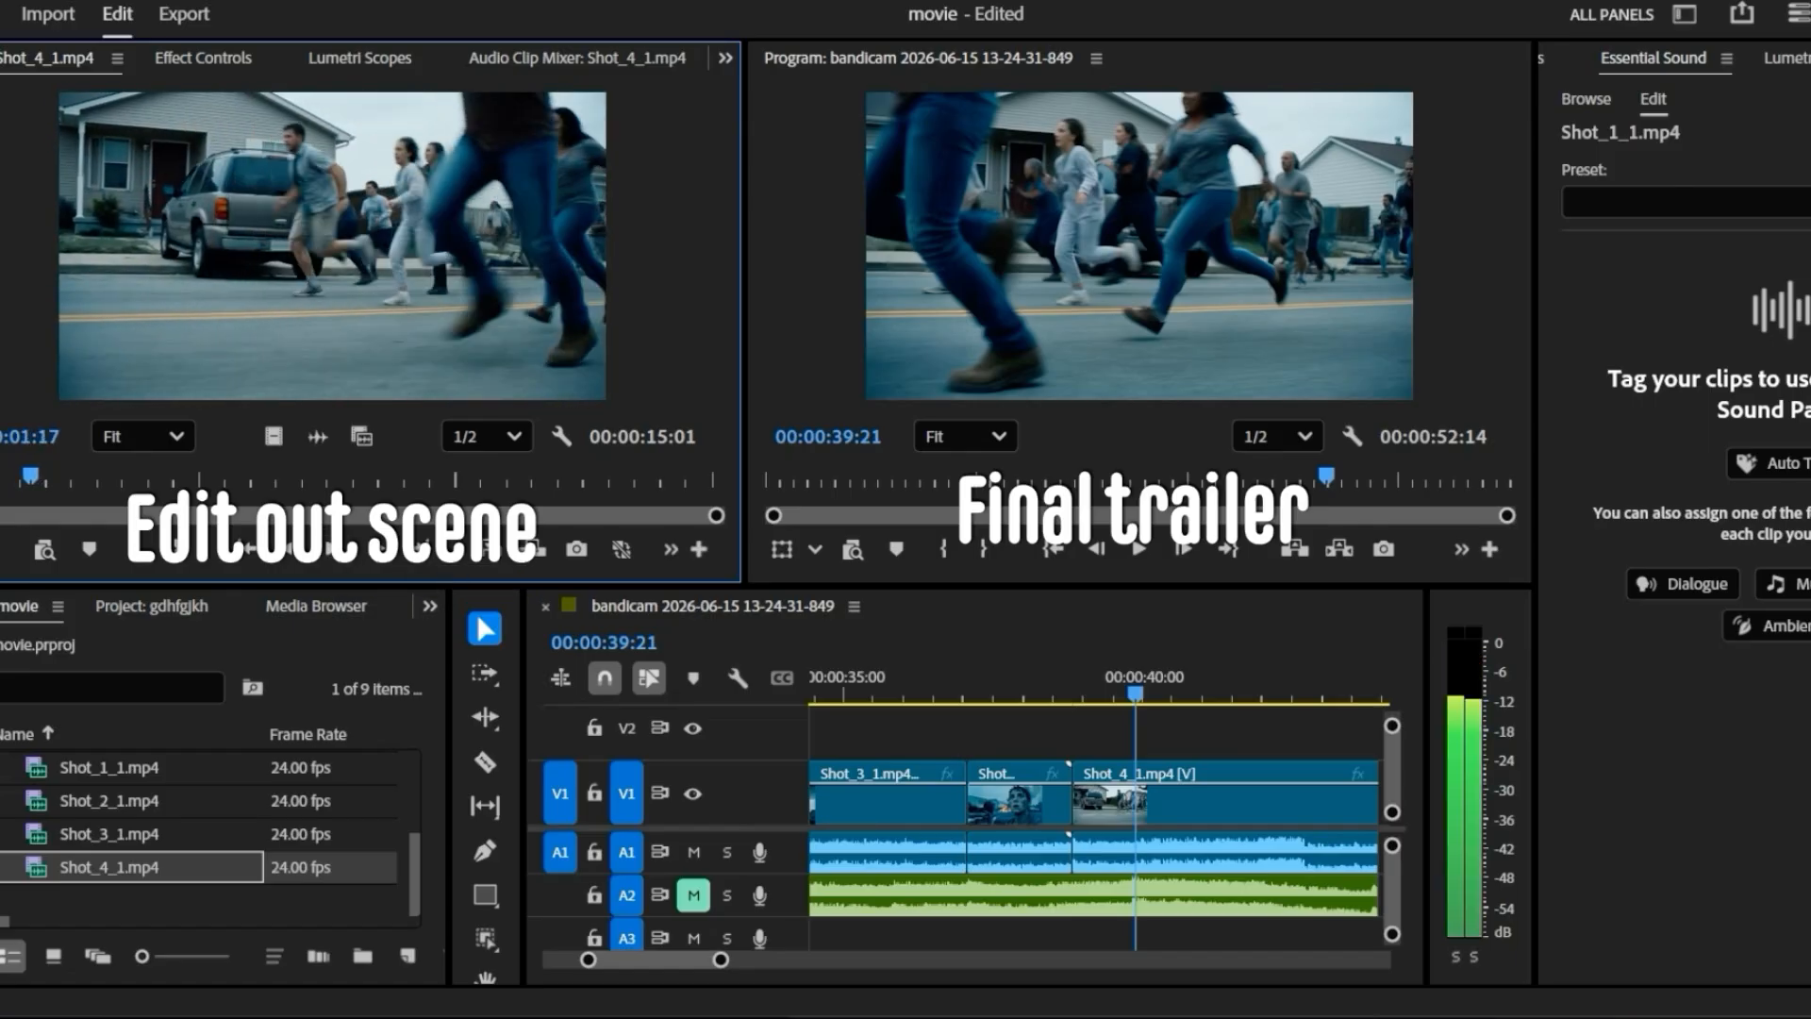
pyautogui.click(344, 548)
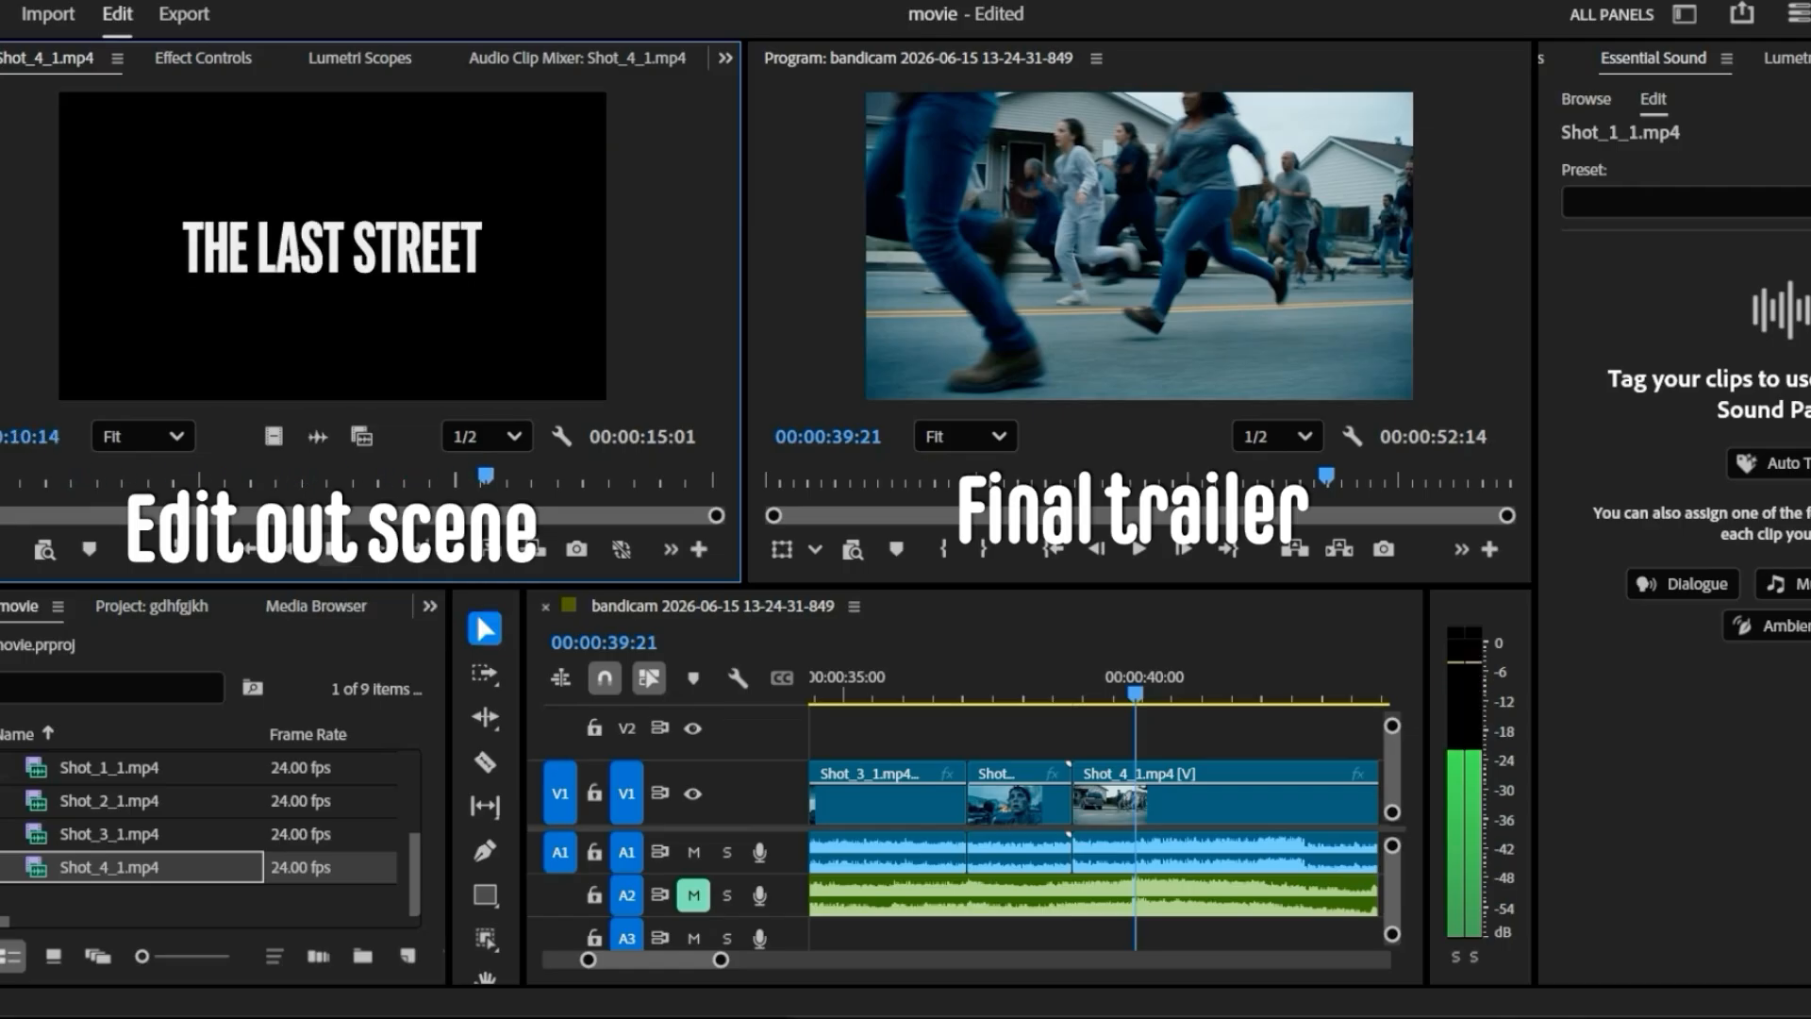
pyautogui.click(1140, 549)
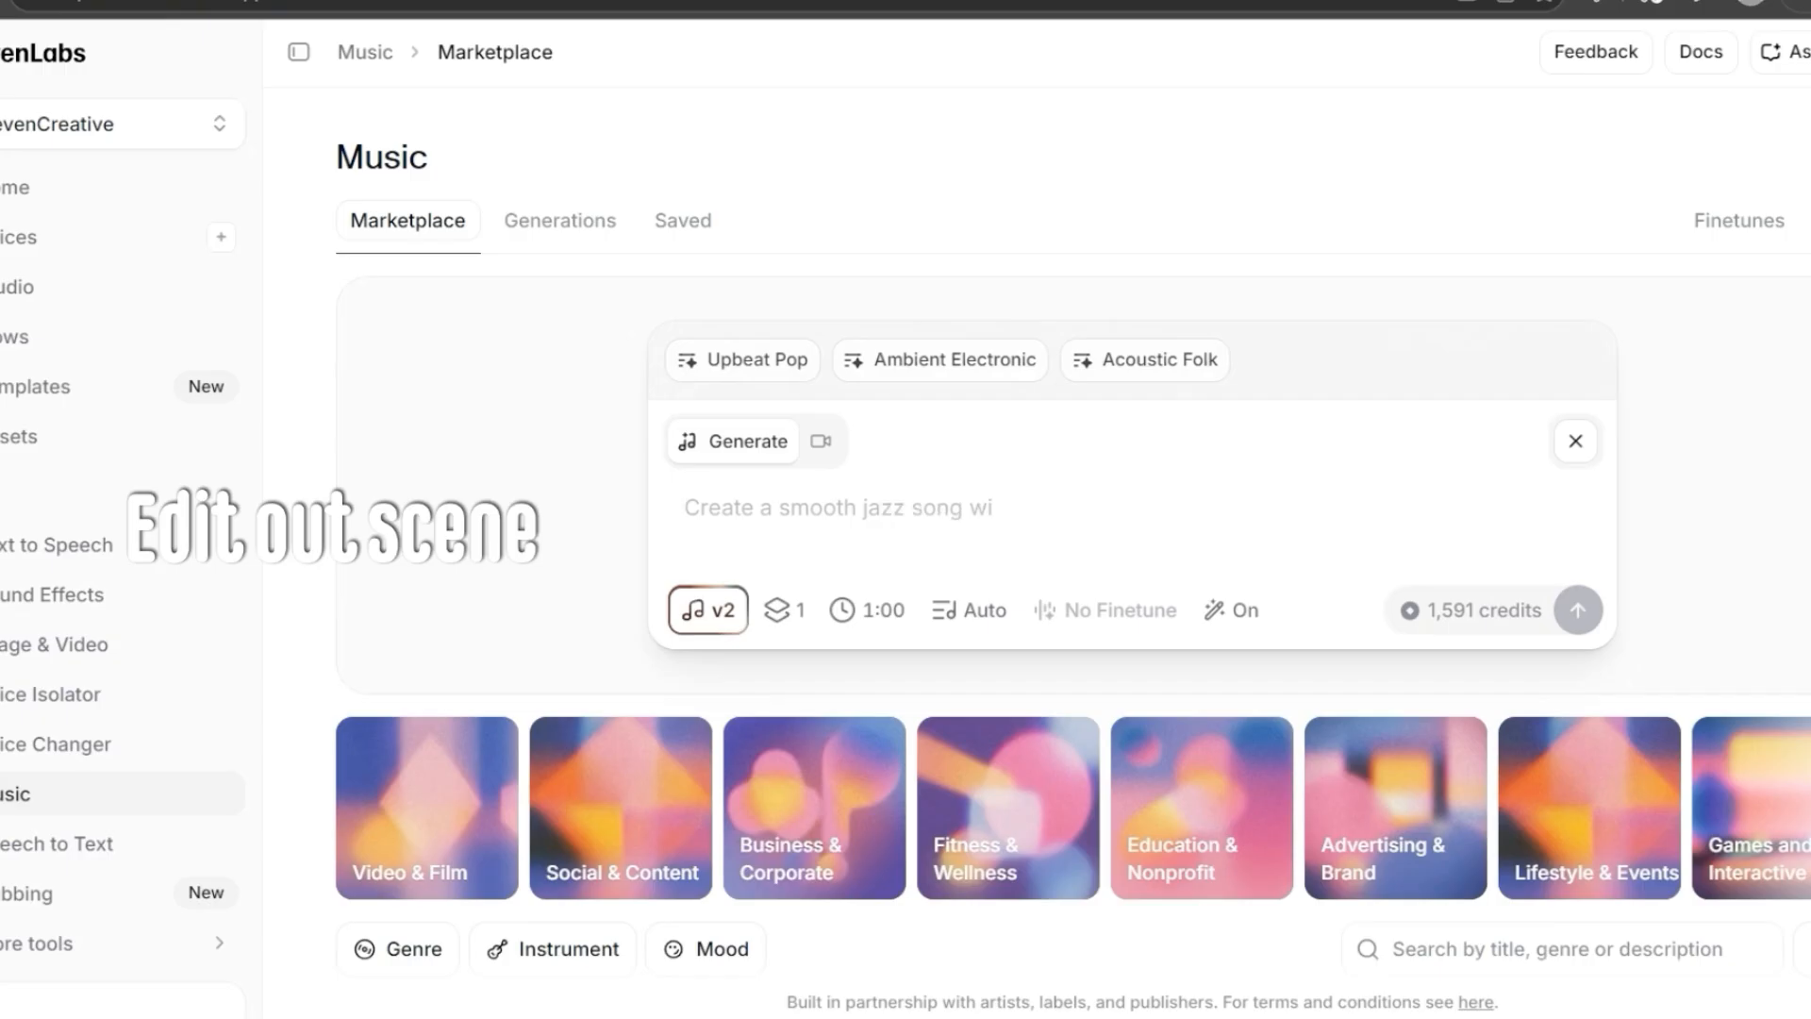
# - Switch to ElevenLabs Music, browse the marketplace tracks, and play Dark Horizon Rising from the past generations
pyautogui.scroll(-5, 1073, 565)
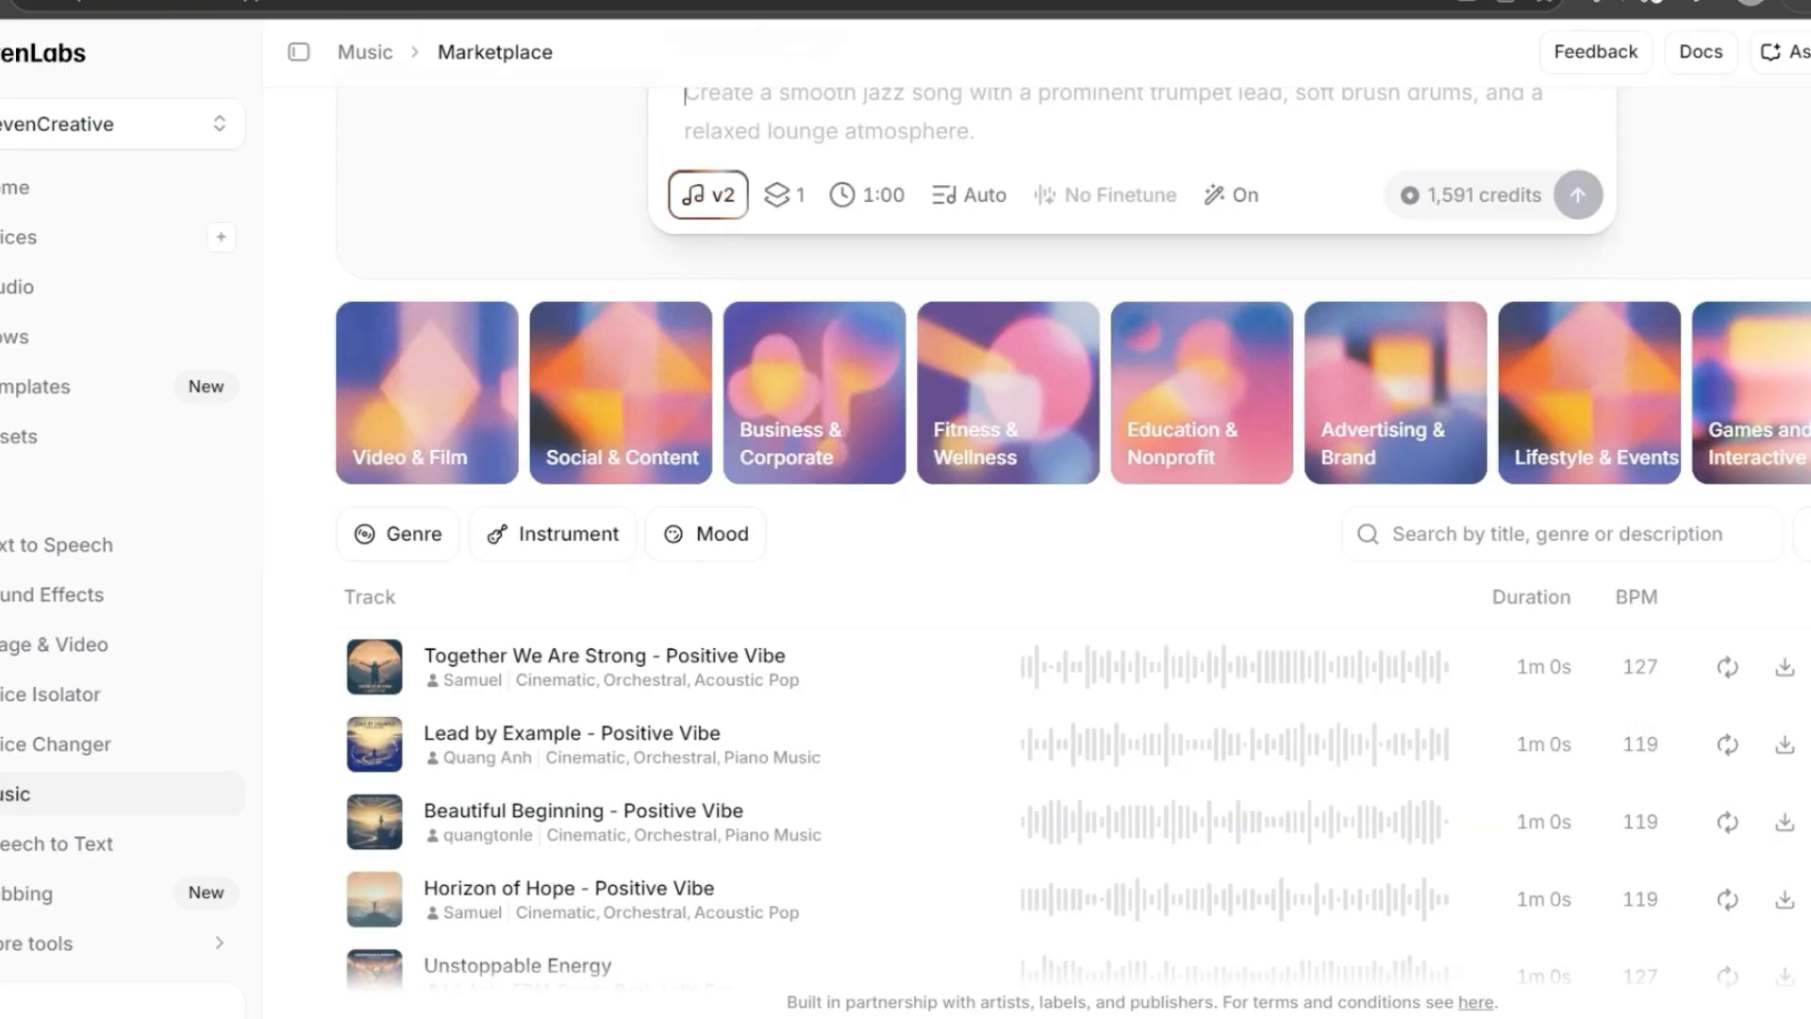
pyautogui.scroll(-3, 1072, 565)
pyautogui.scroll(5, 1072, 566)
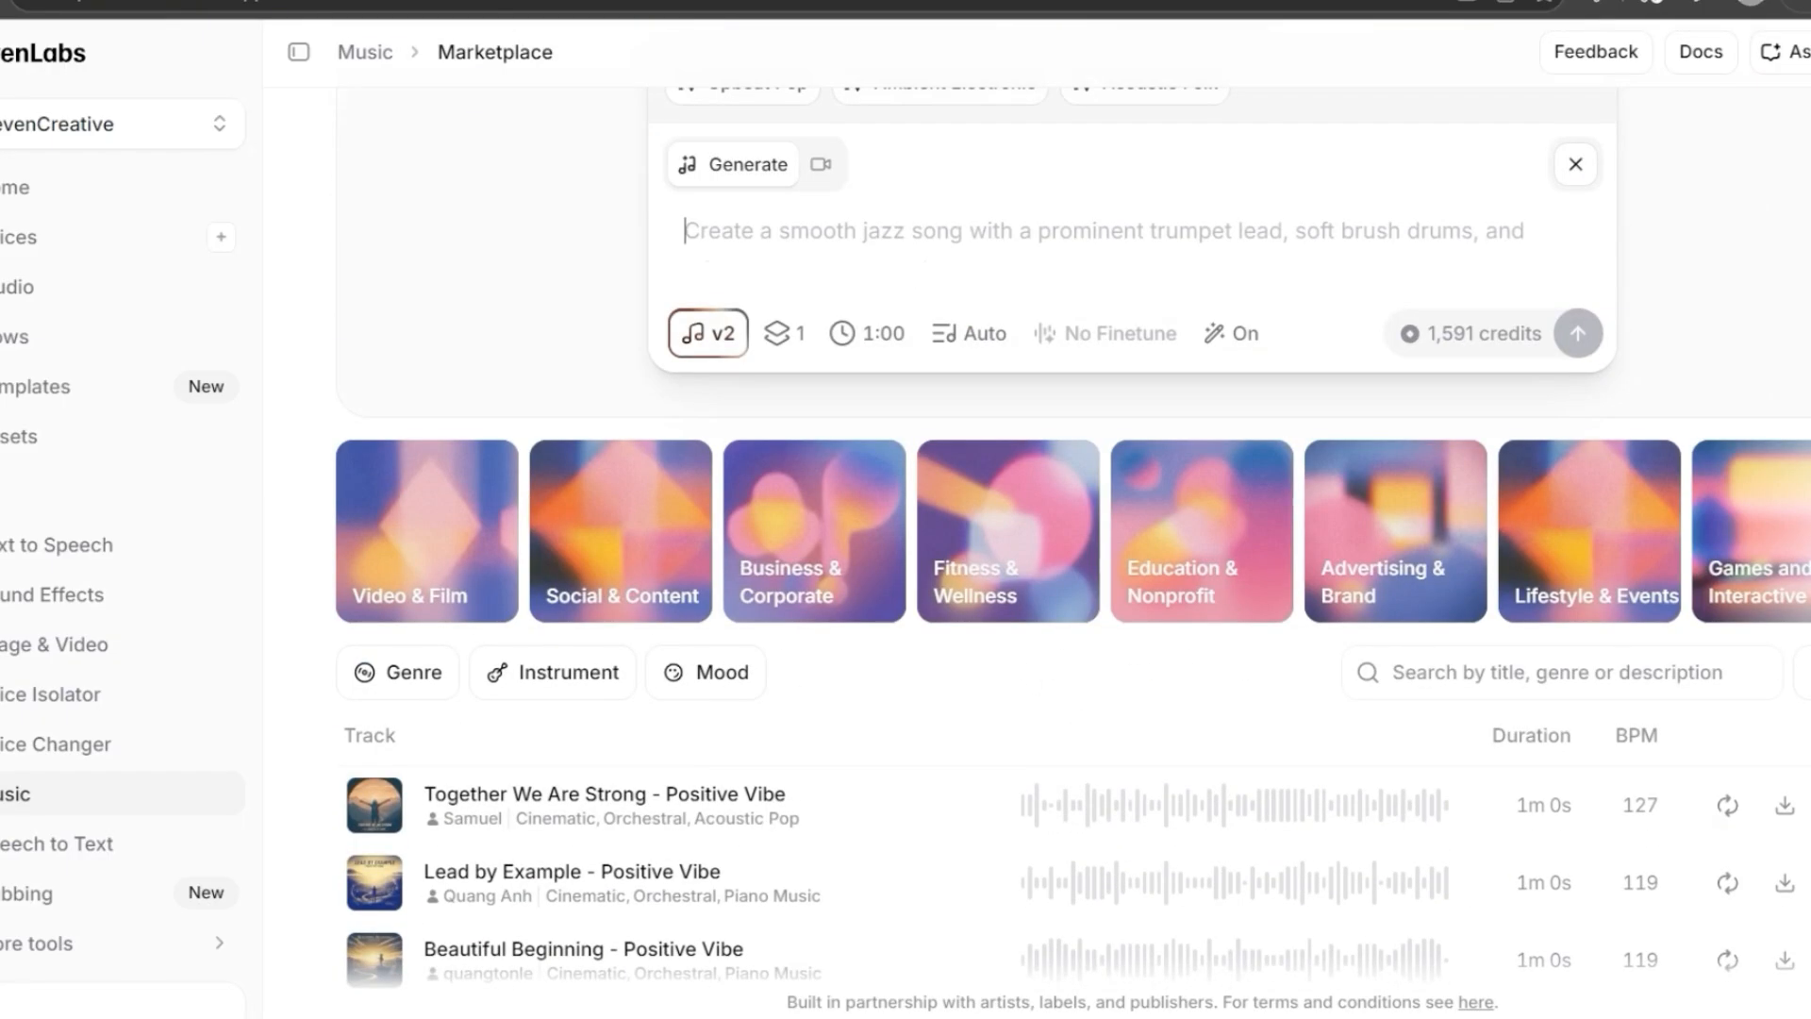
pyautogui.scroll(3, 1073, 566)
pyautogui.click(559, 220)
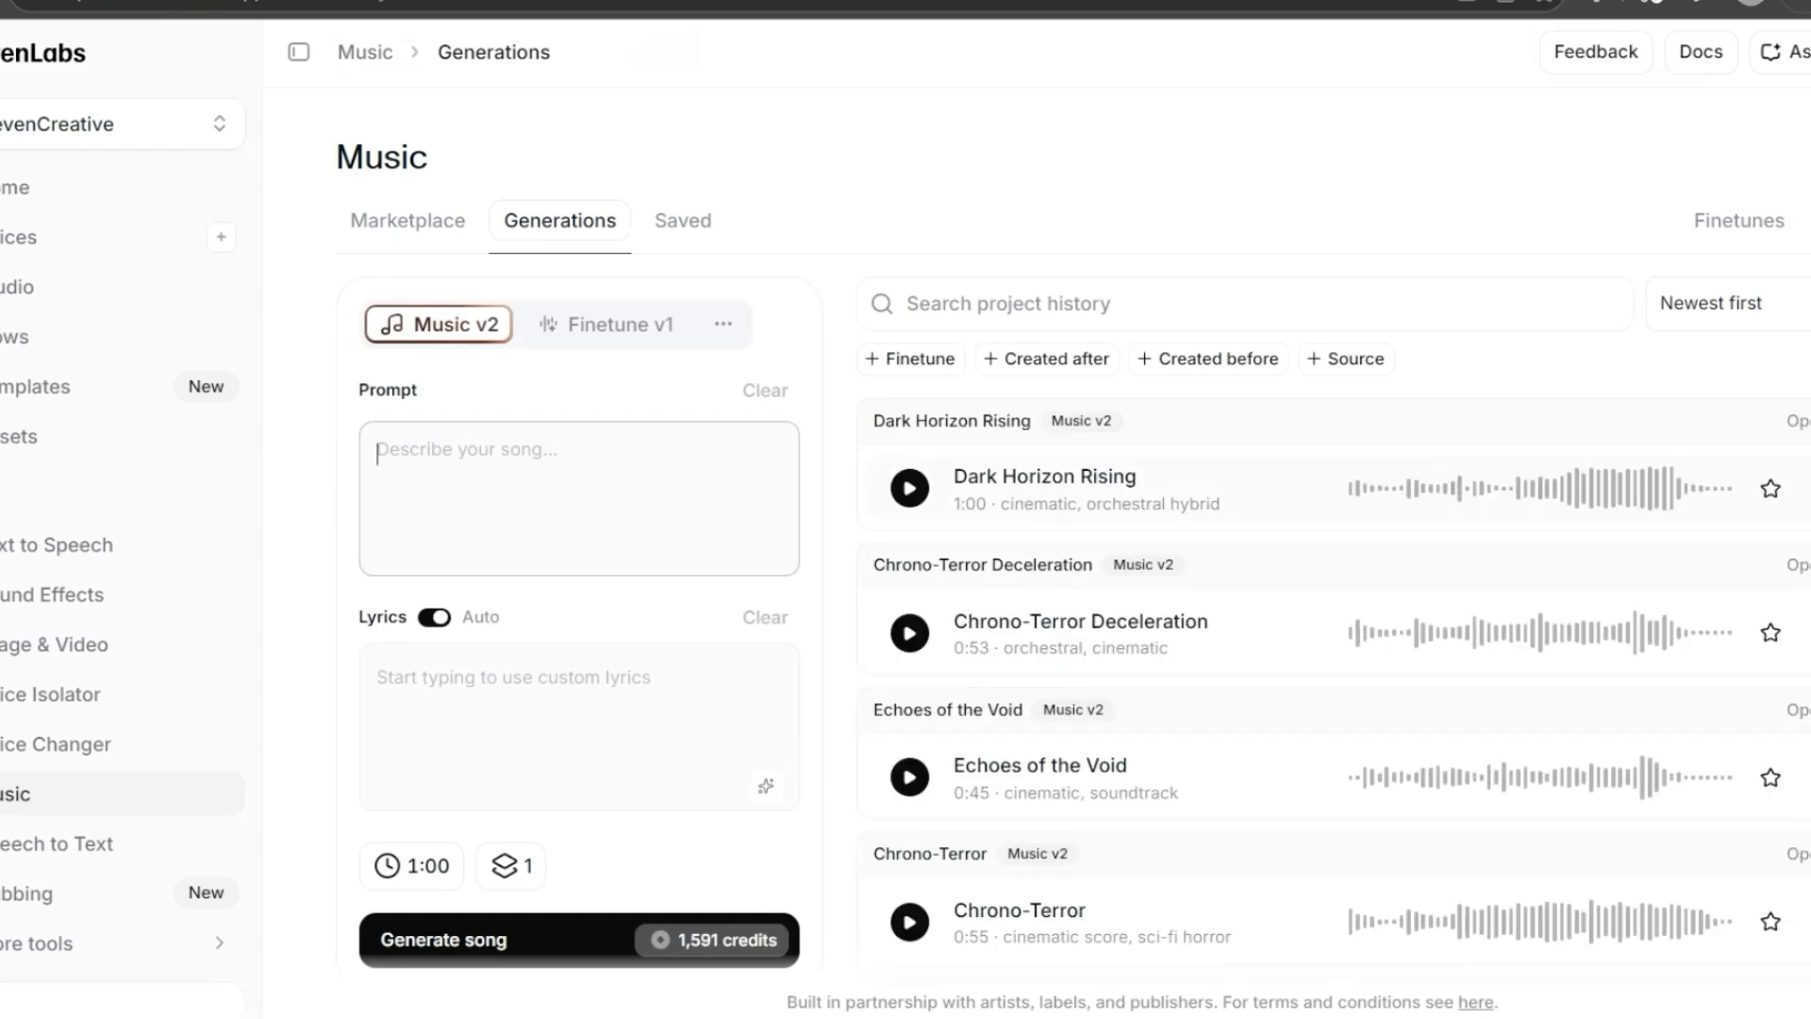
pyautogui.click(909, 489)
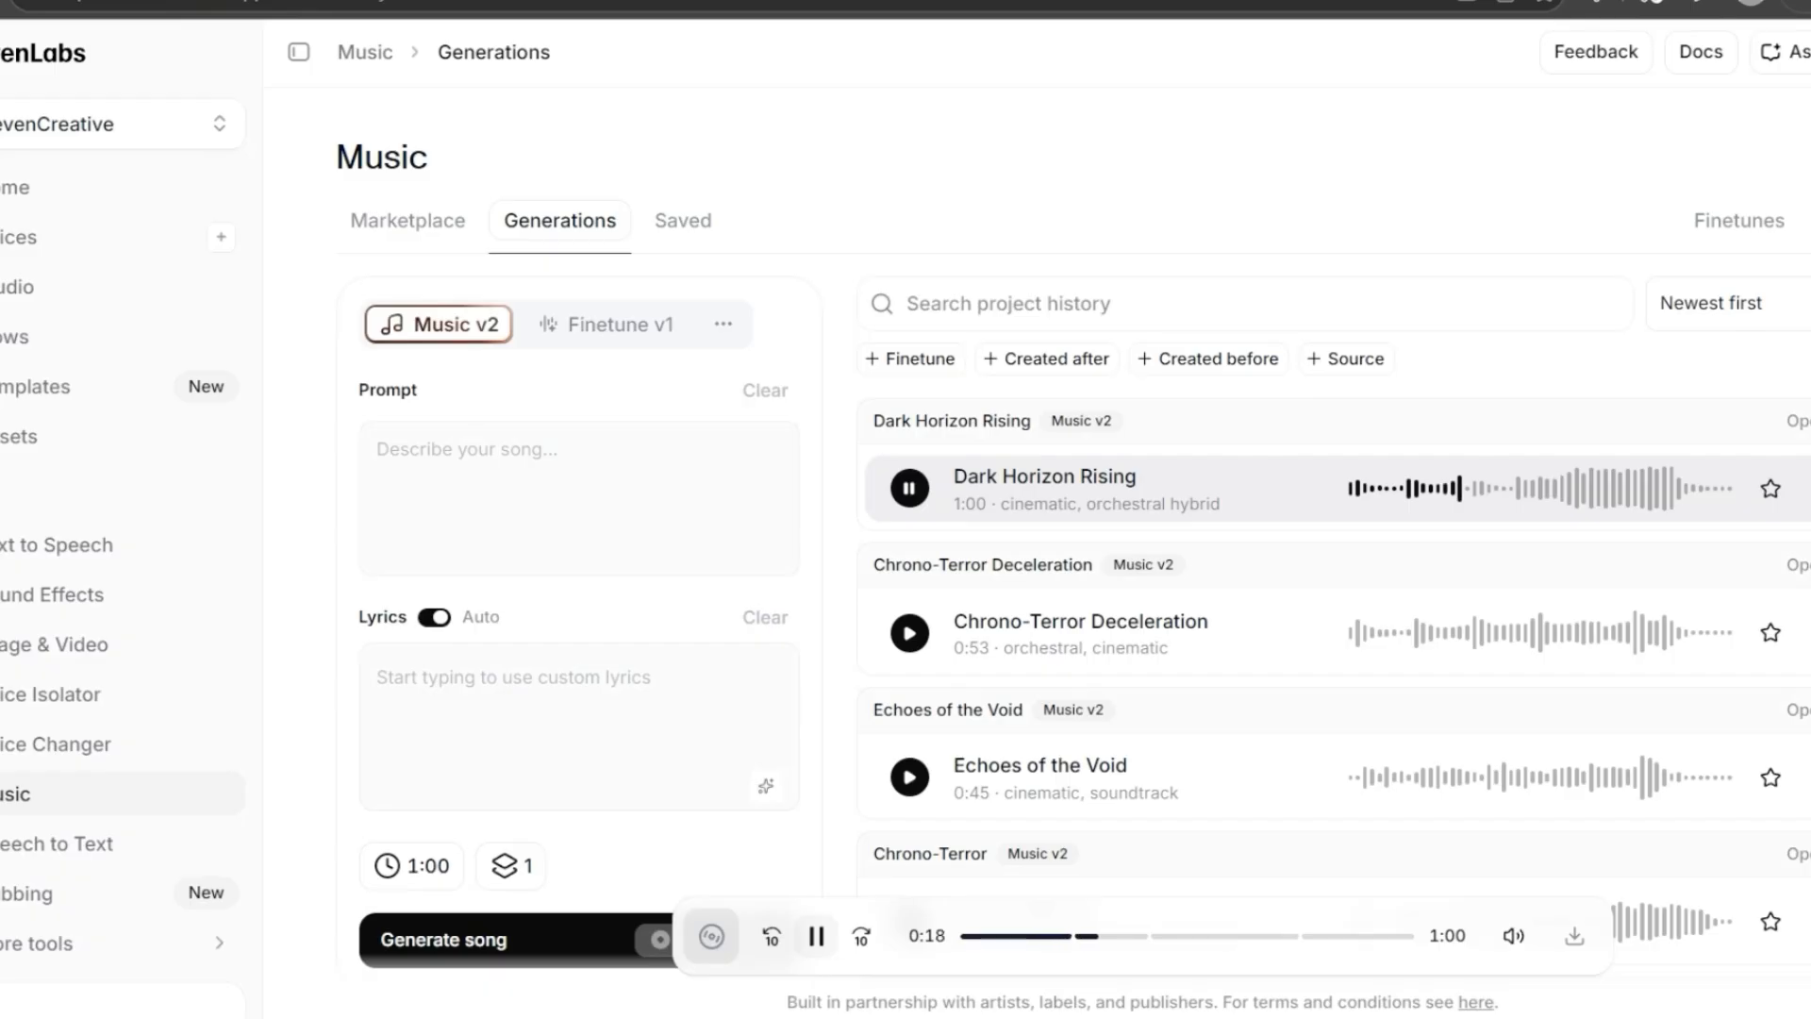
# - Play the Chrono-Terror Deceleration and Echoes of the Void generations, checking the options available for Echoes of the Void
pyautogui.press('space')
pyautogui.click(909, 494)
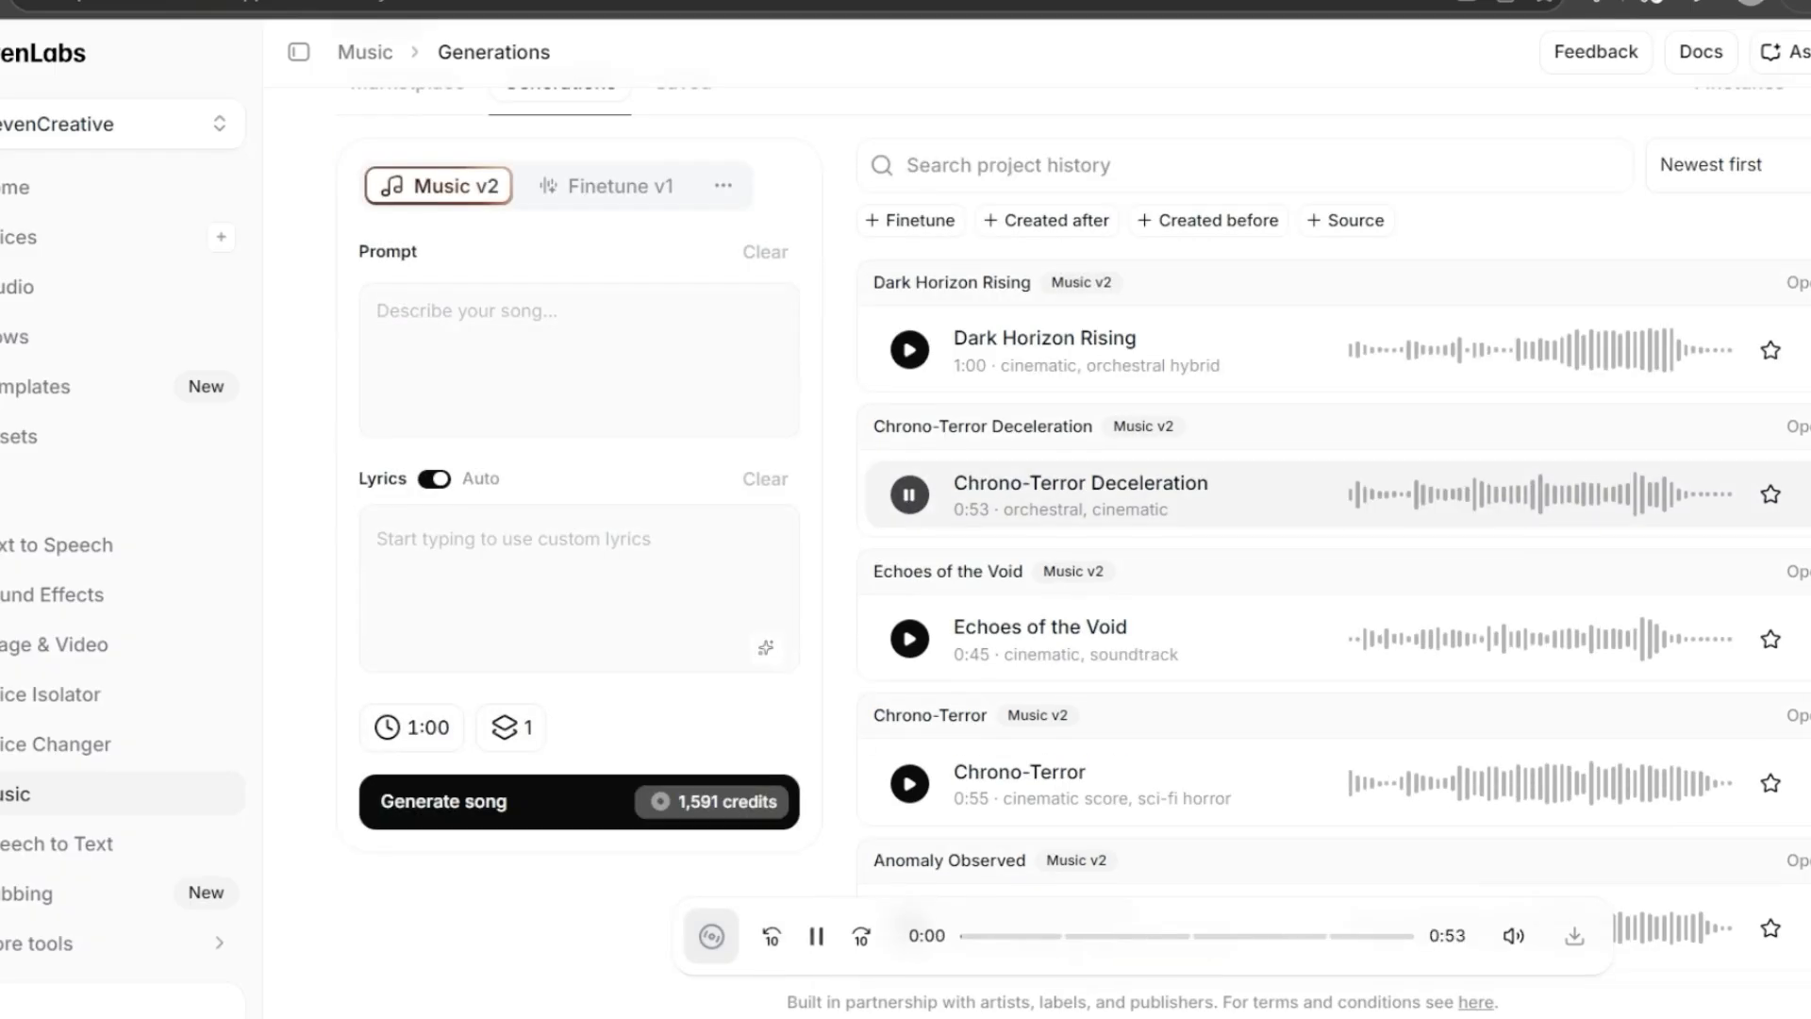
pyautogui.click(909, 639)
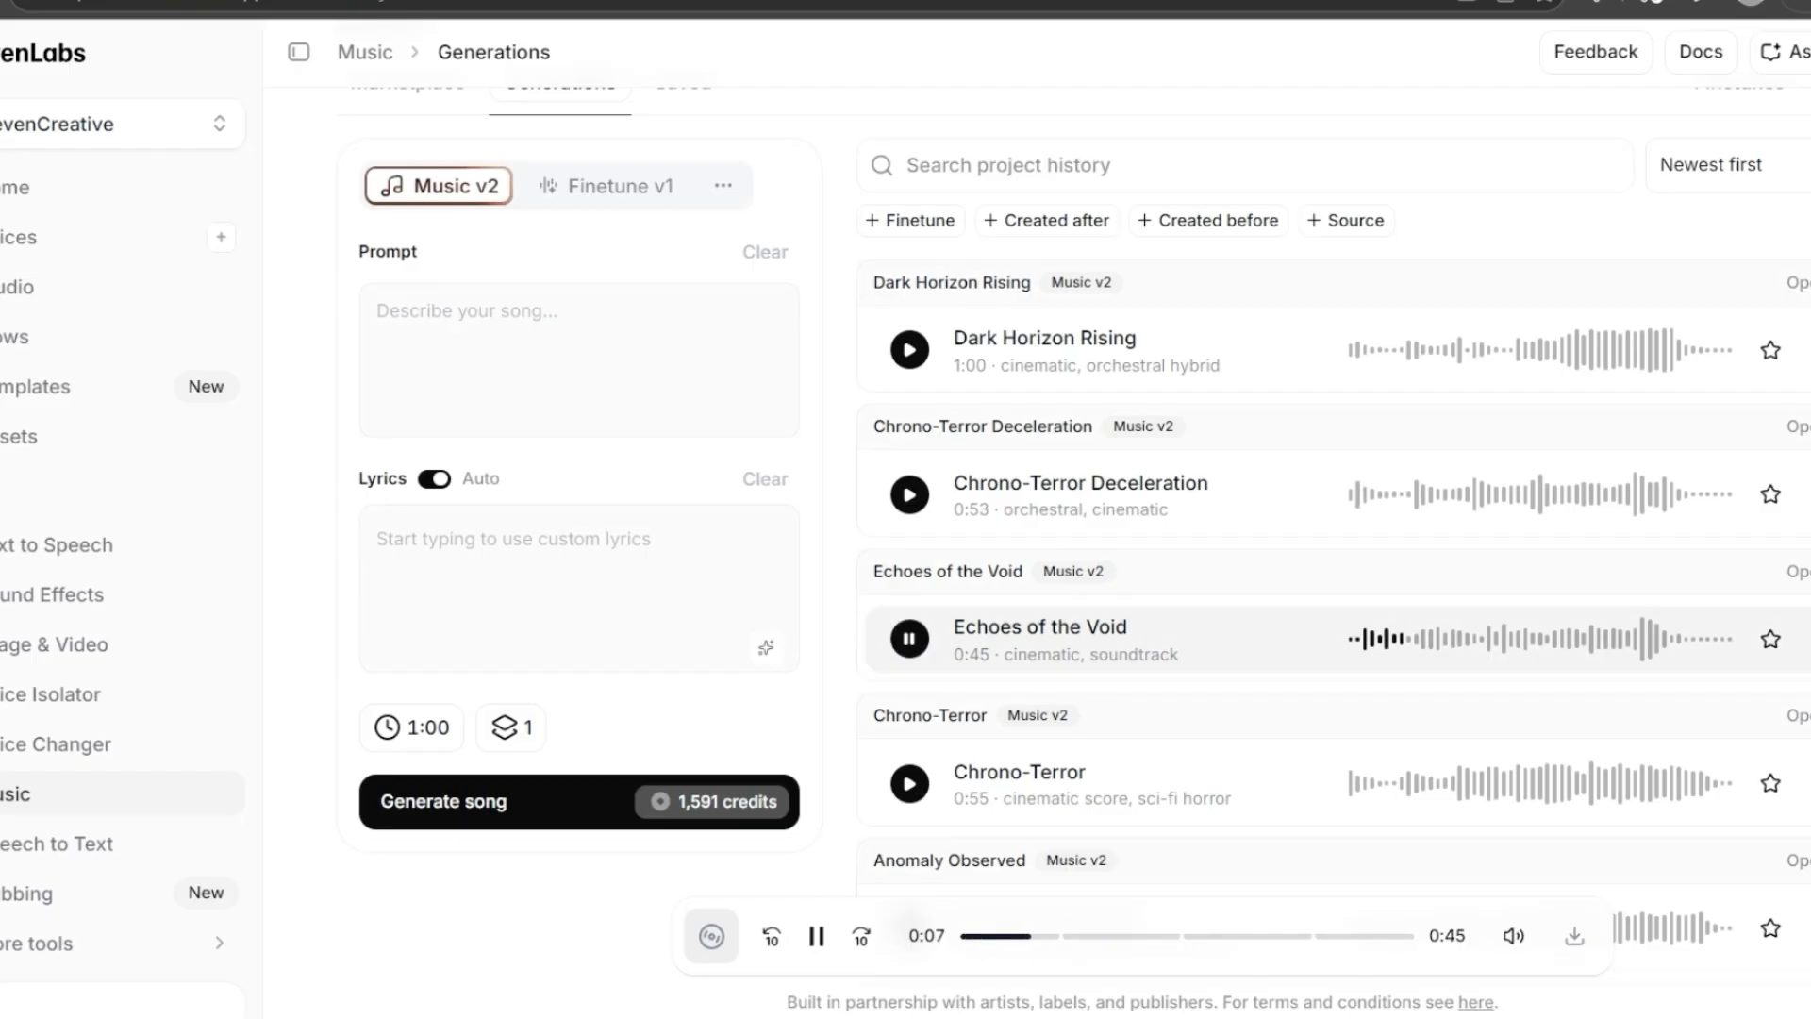
pyautogui.click(1808, 639)
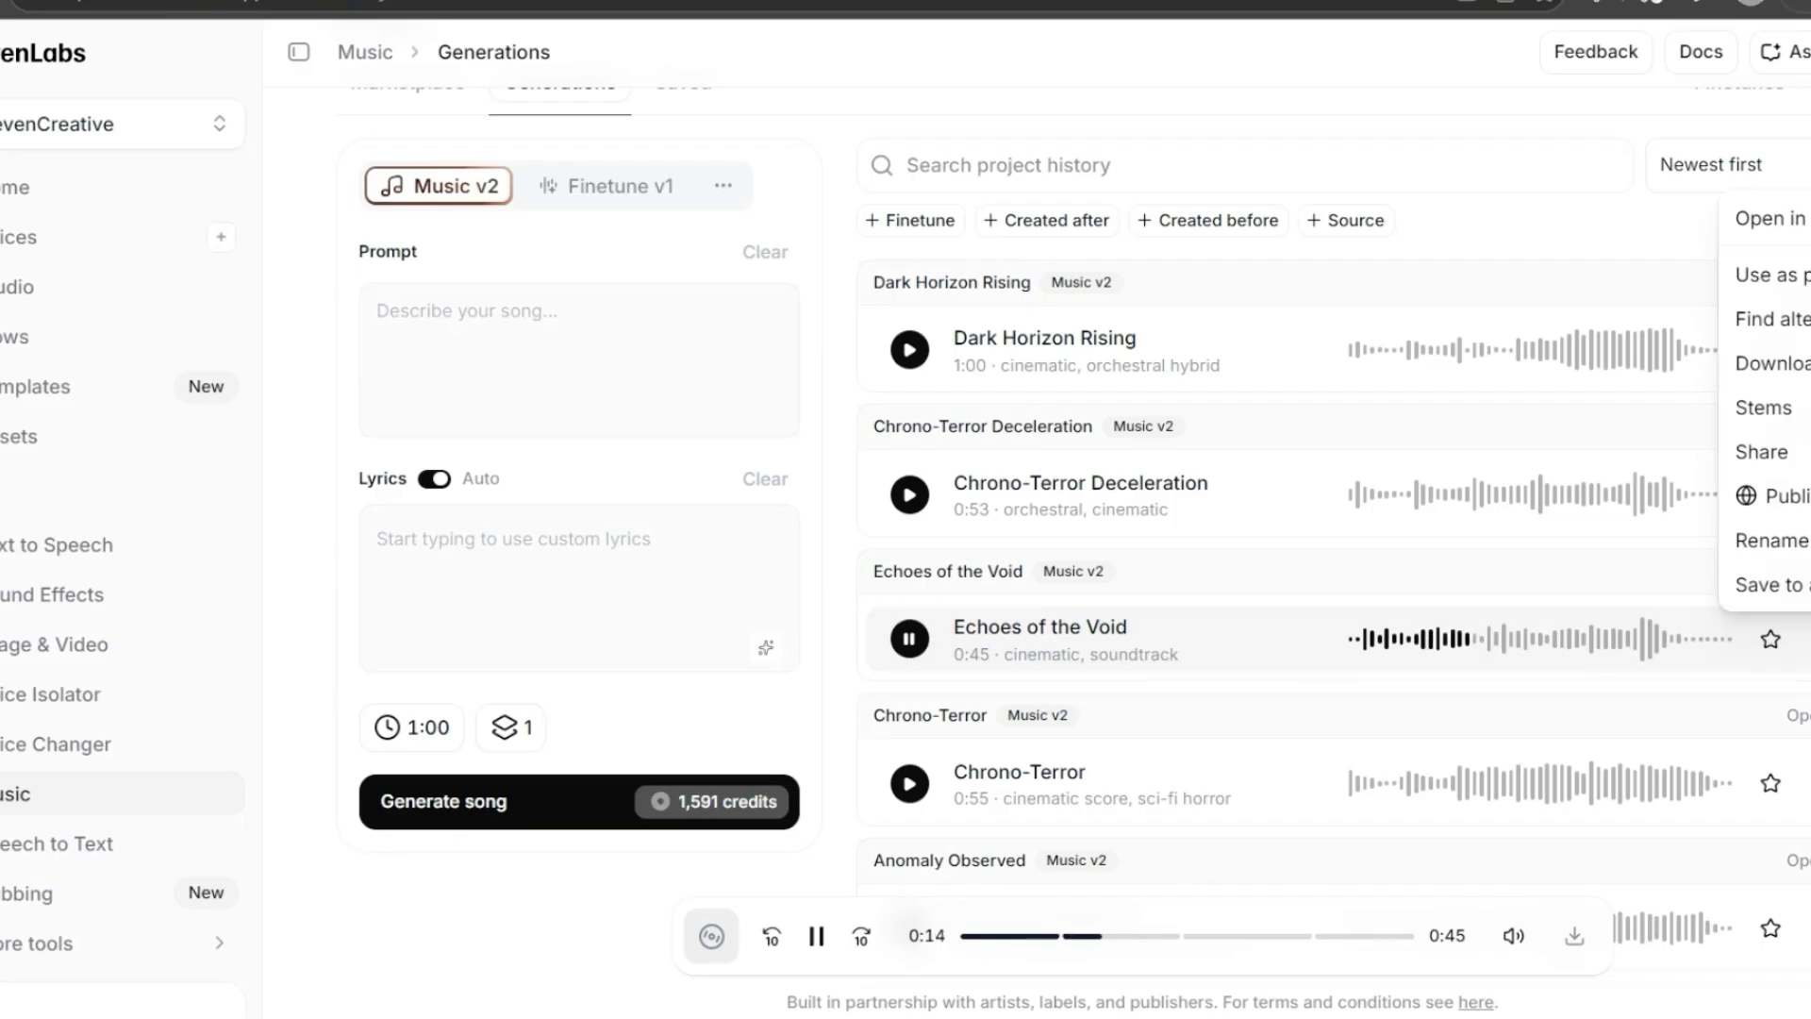
pyautogui.click(1808, 640)
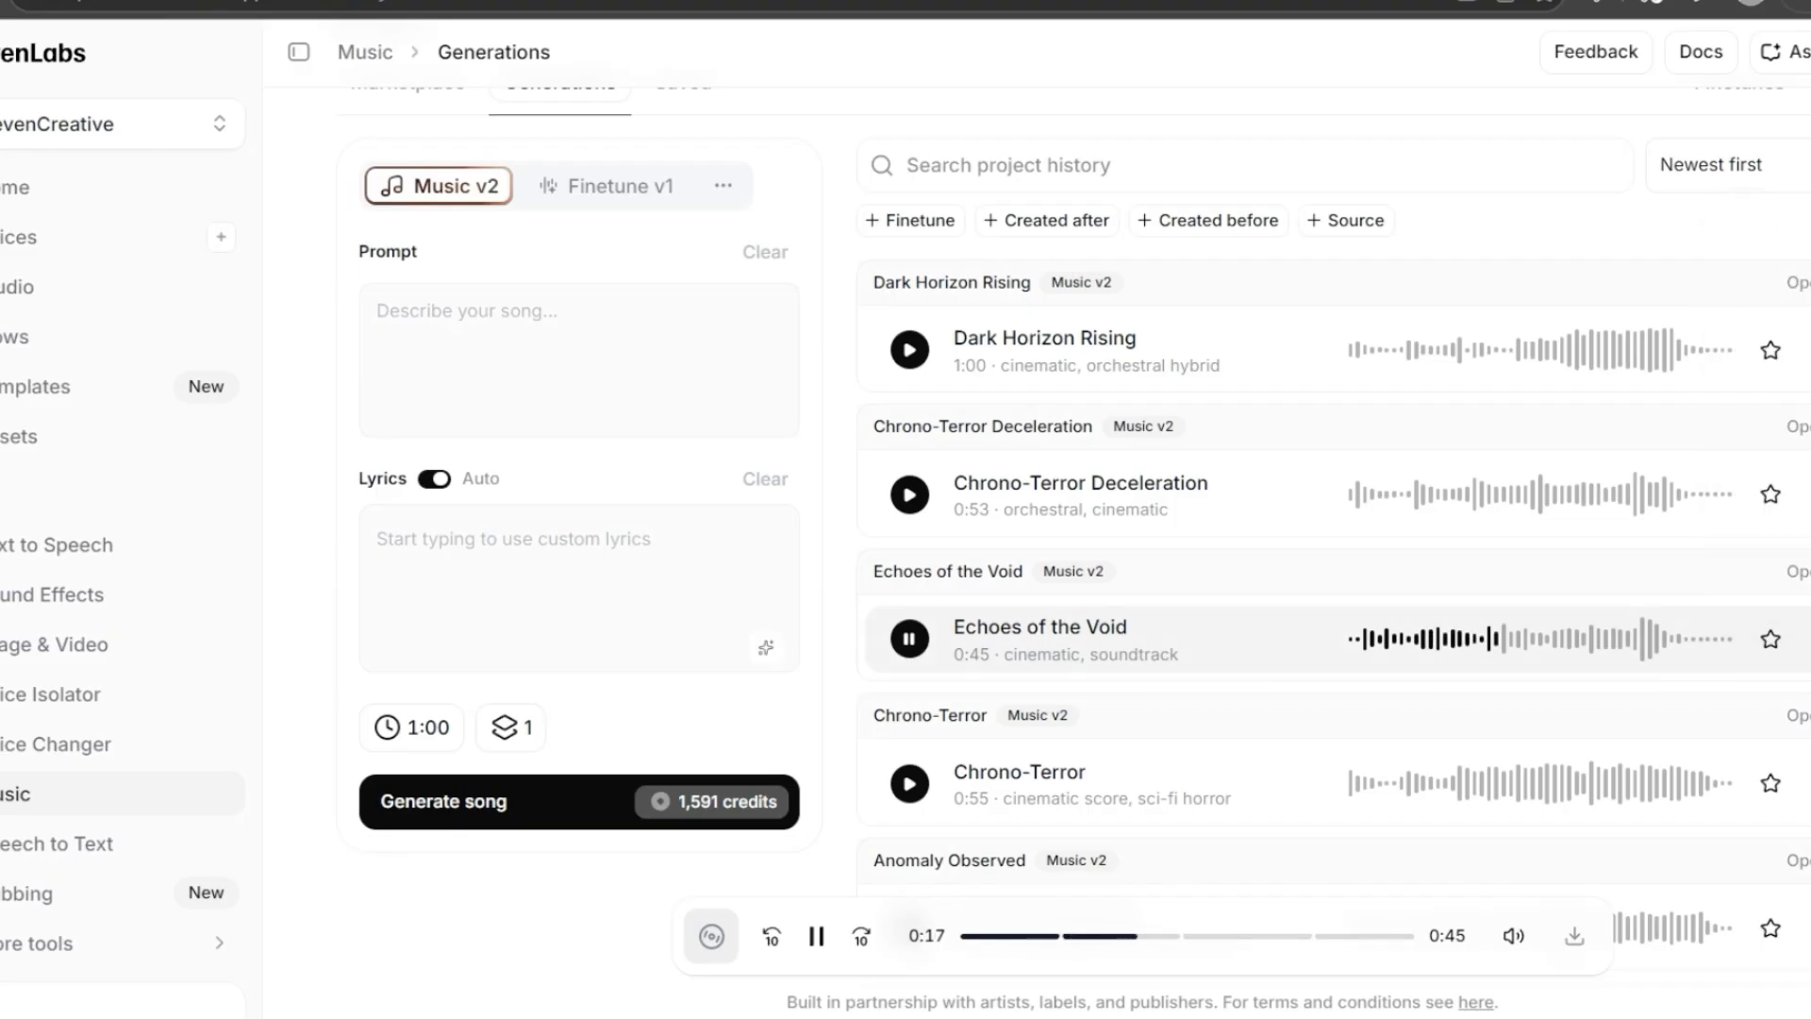
pyautogui.press('space')
pyautogui.moveTo(1540, 640)
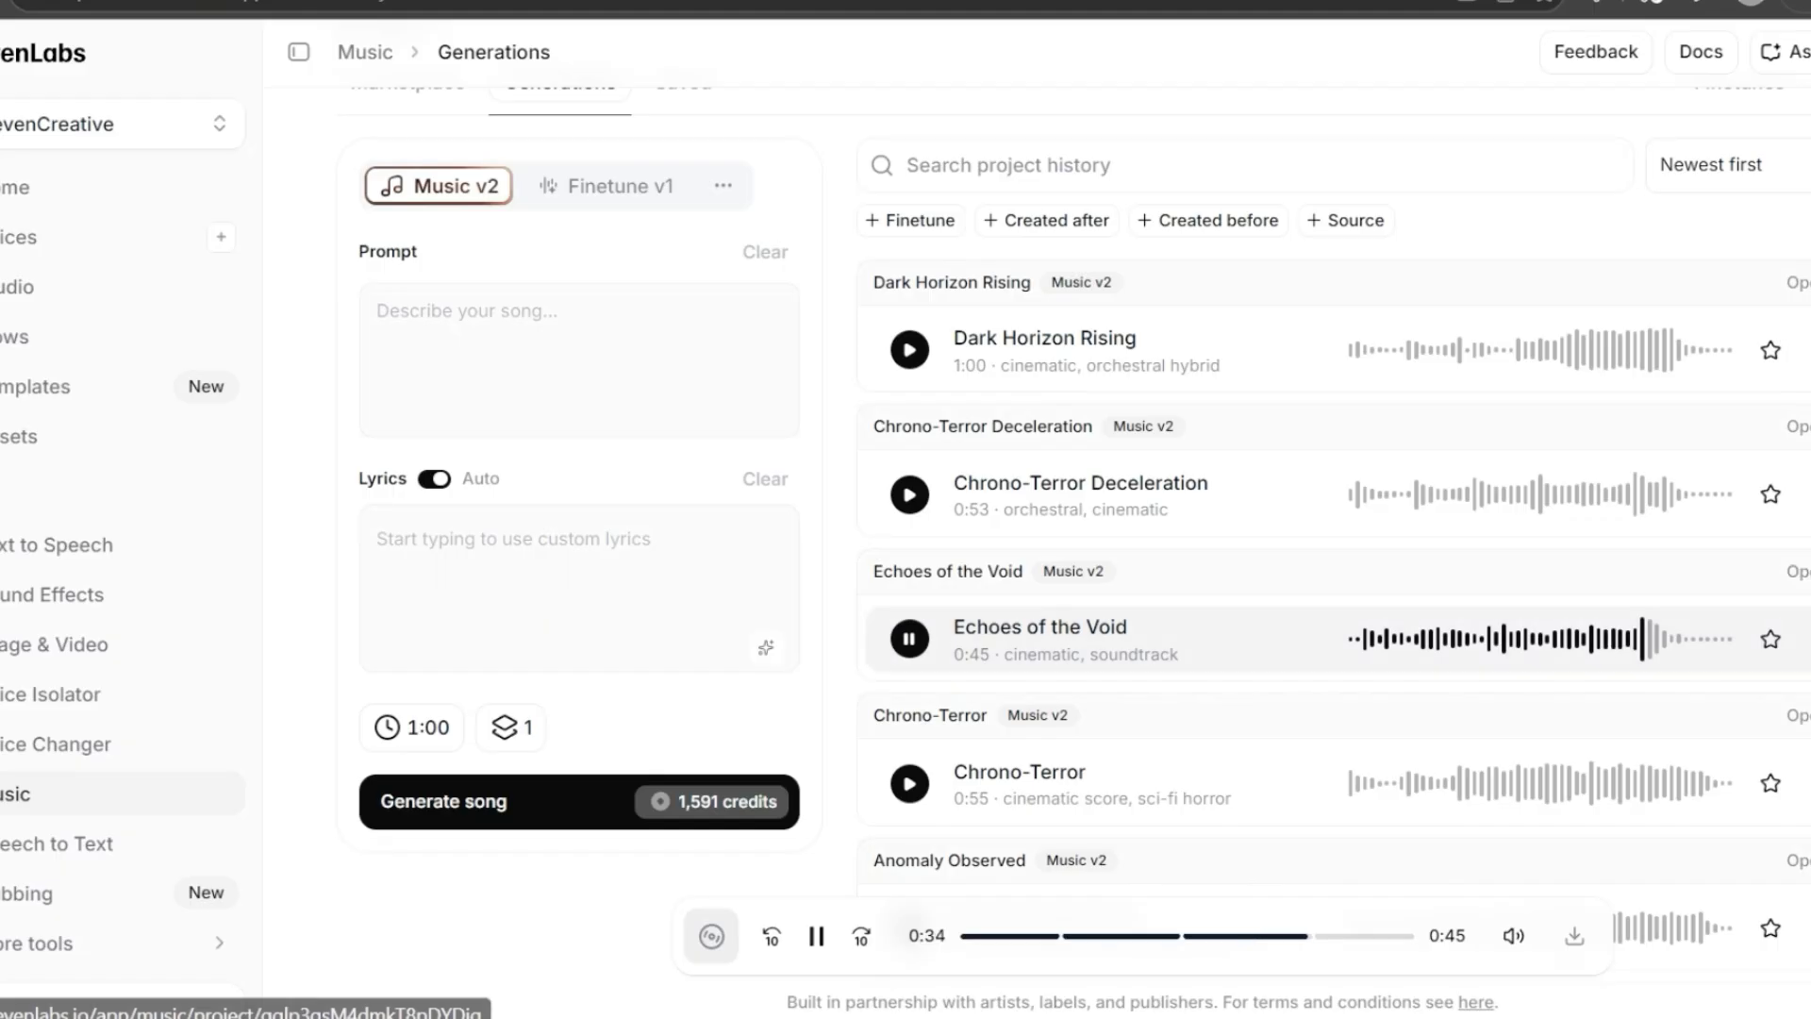
# - Open the Echoes of the Void project, play the track, and review its generation prompt, global styles and section styles
pyautogui.click(1799, 572)
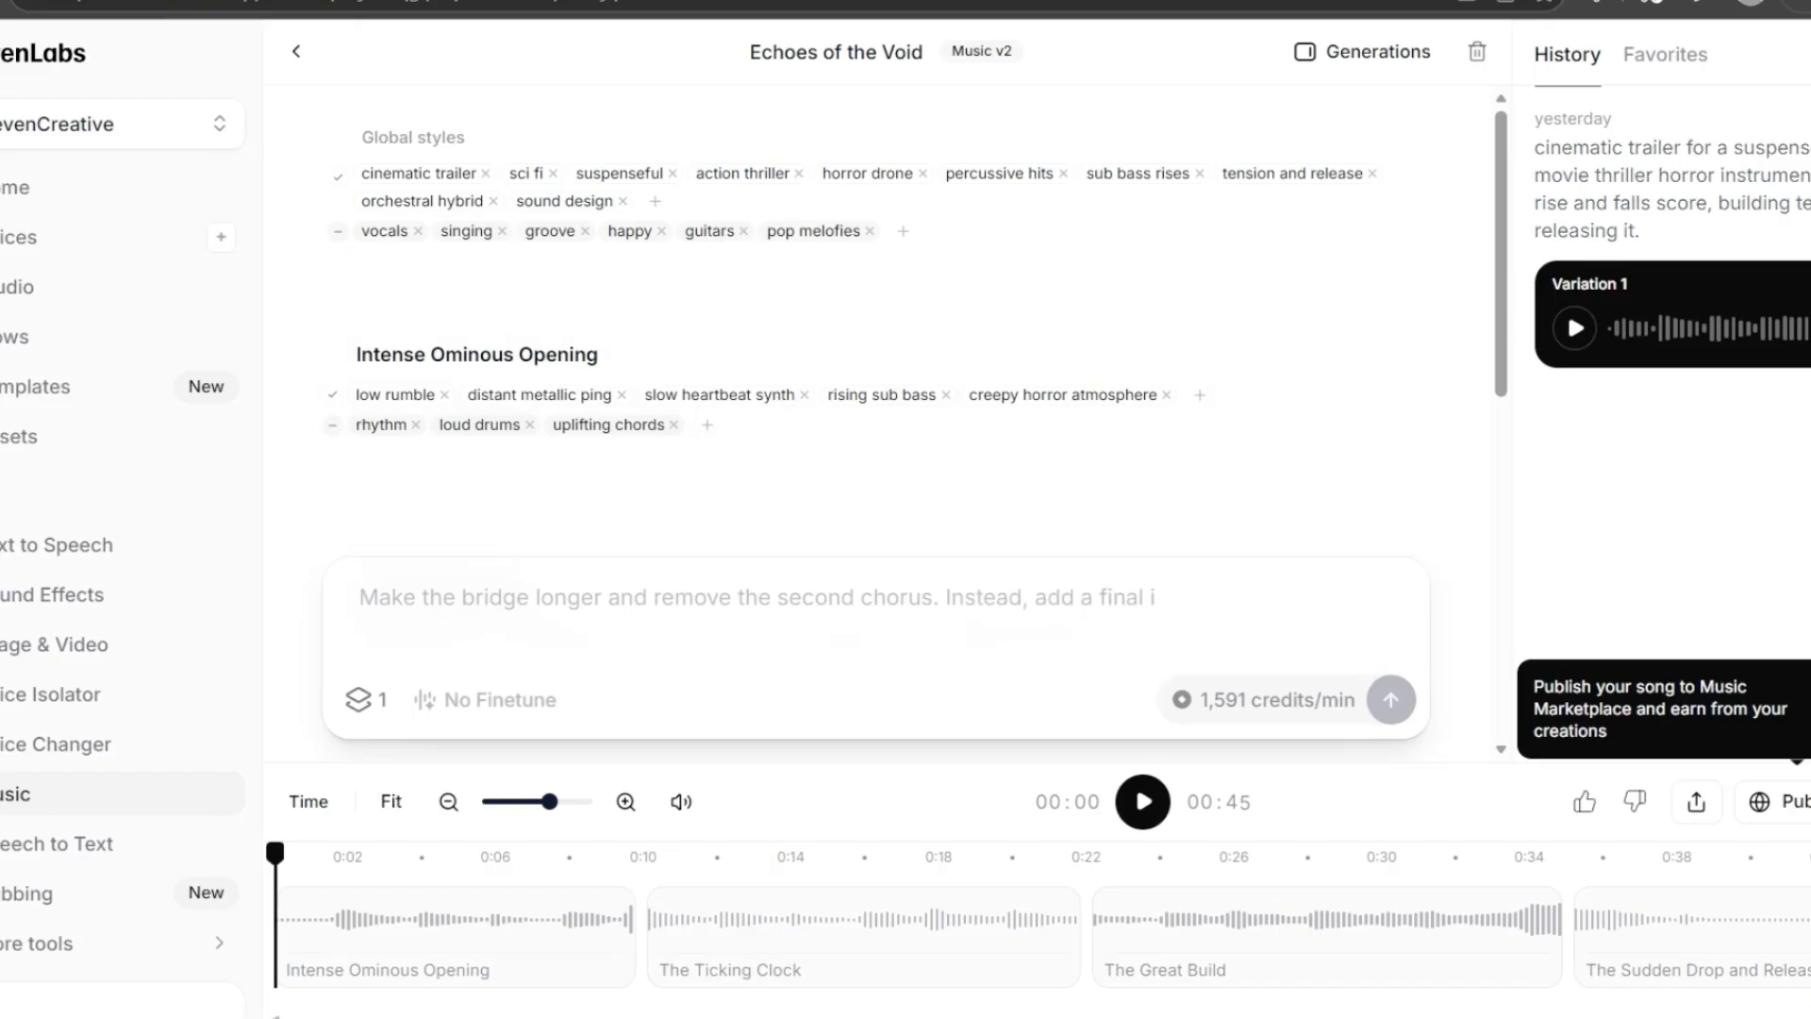
pyautogui.press('space')
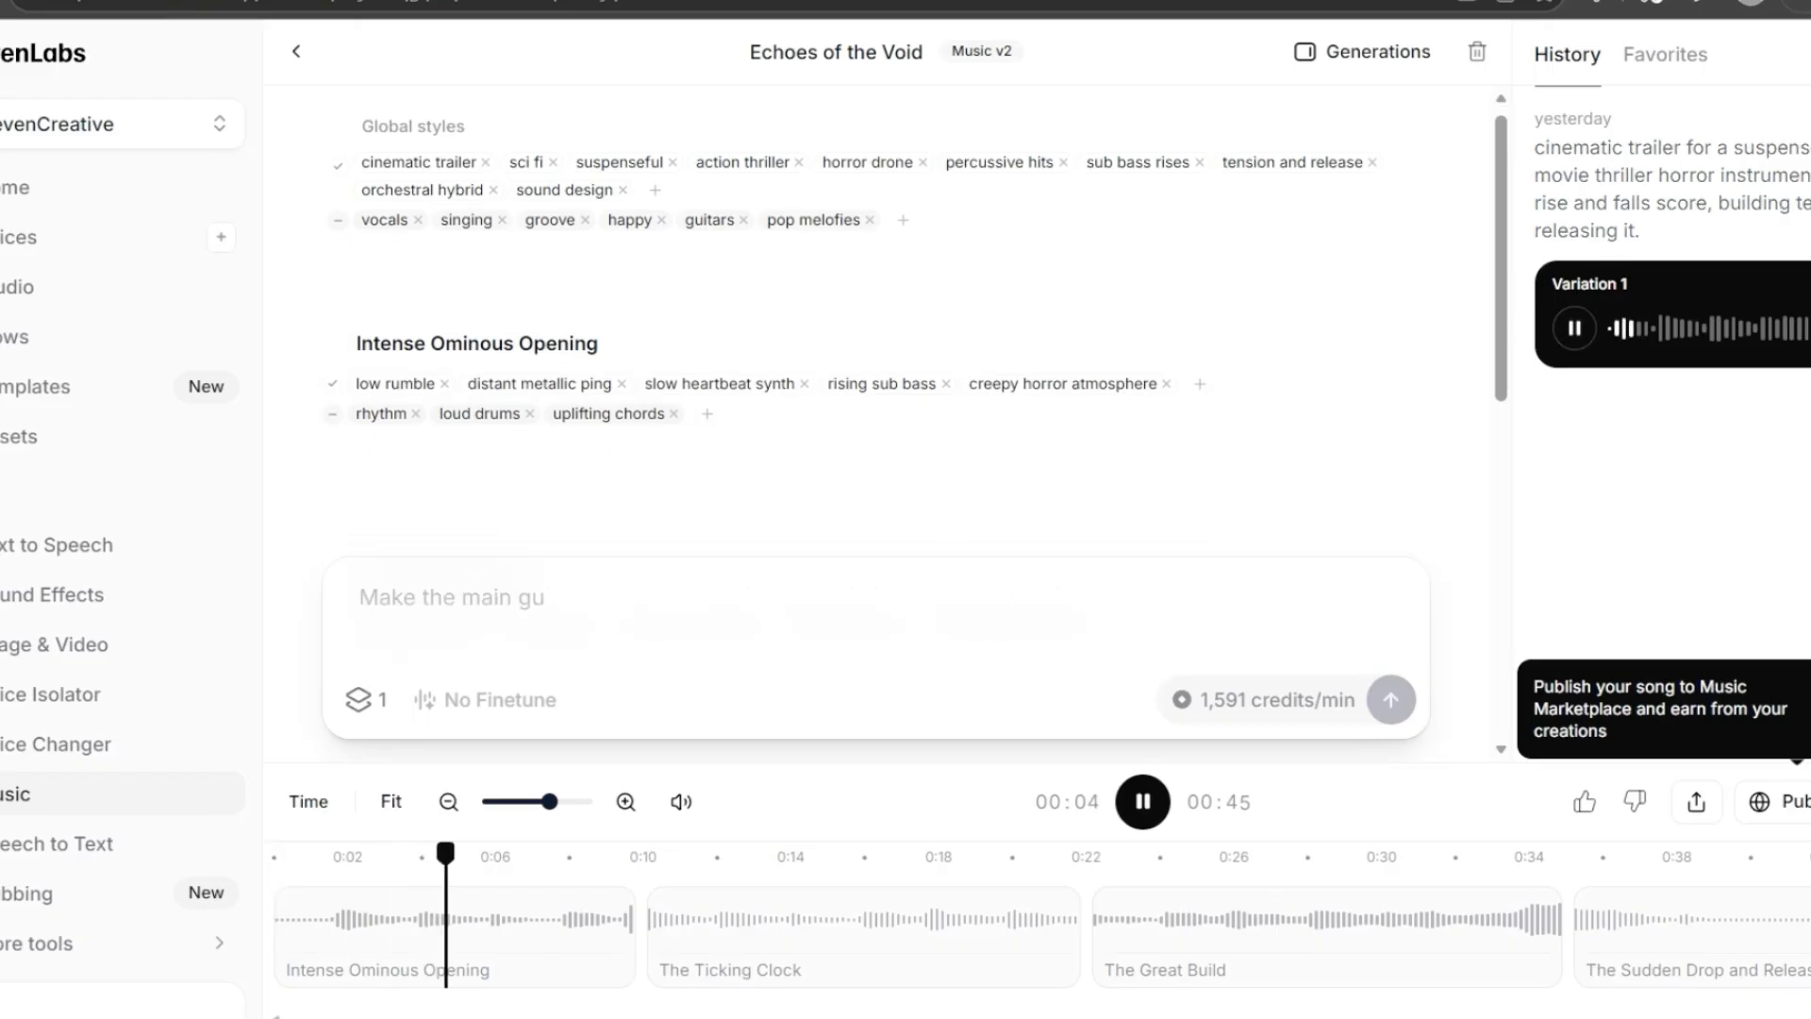
pyautogui.moveTo(1548, 148); pyautogui.dragTo(1653, 148)
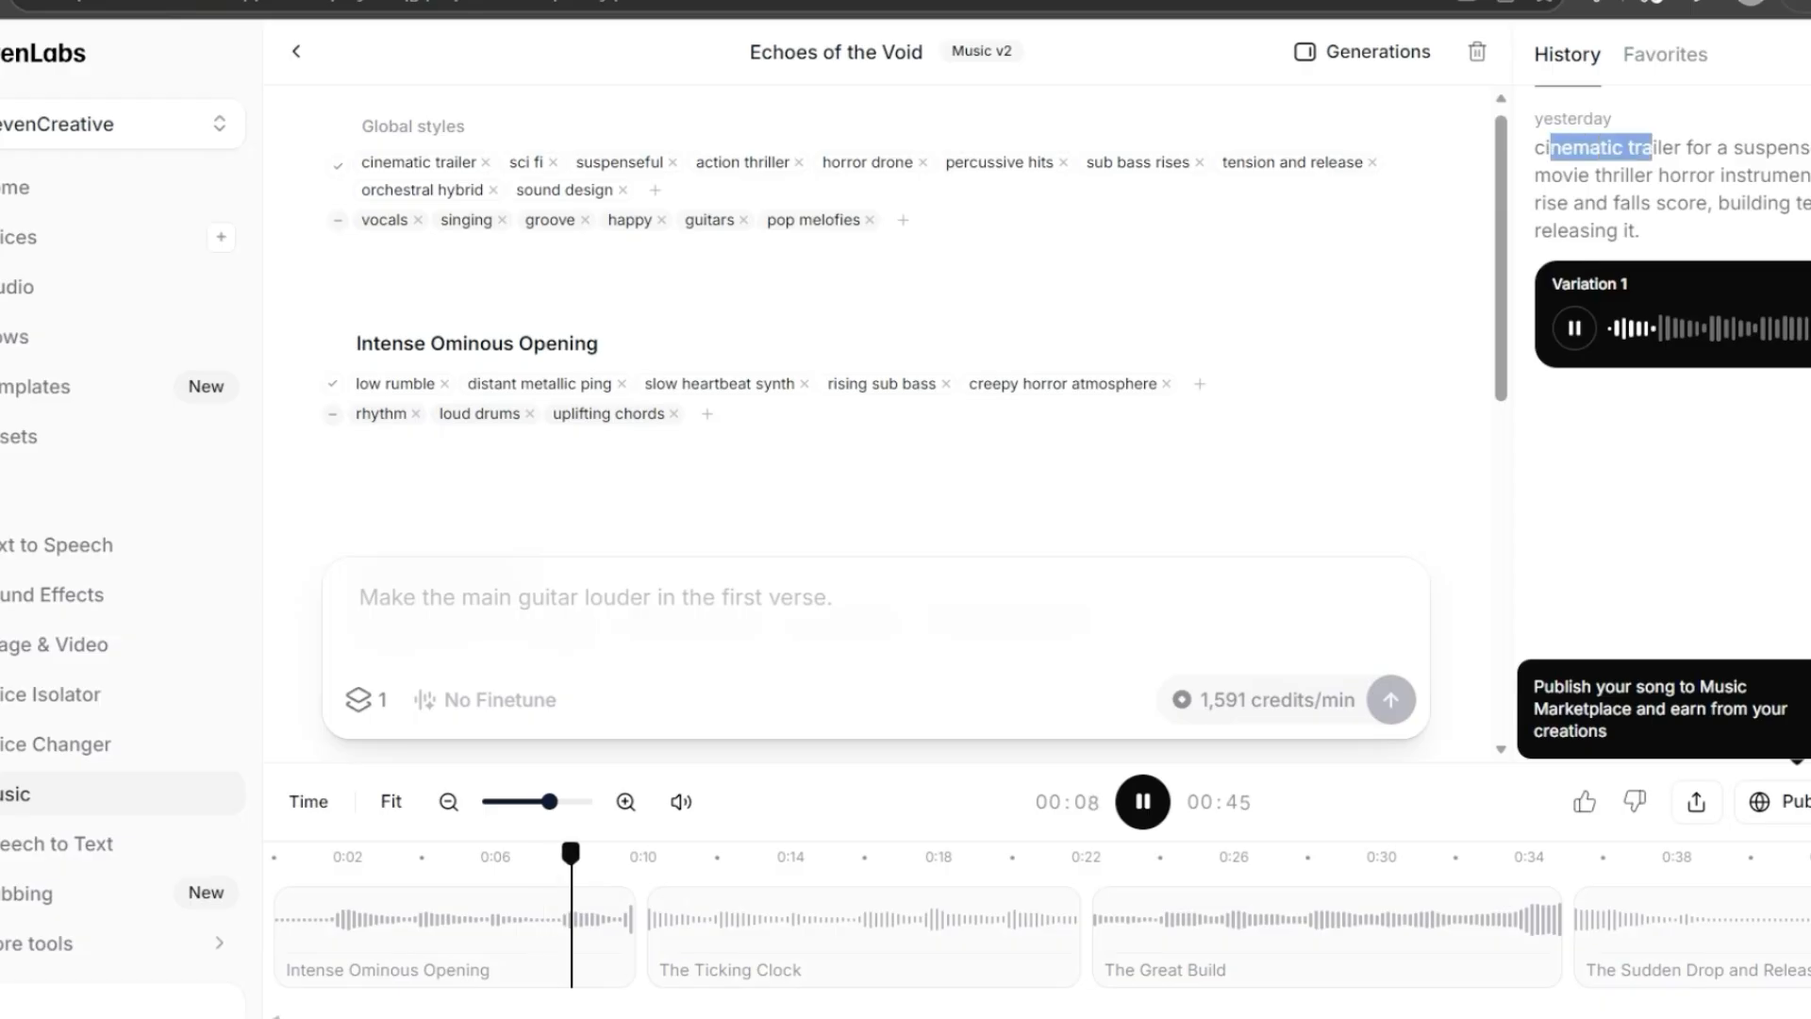
pyautogui.moveTo(1534, 148); pyautogui.dragTo(1641, 232)
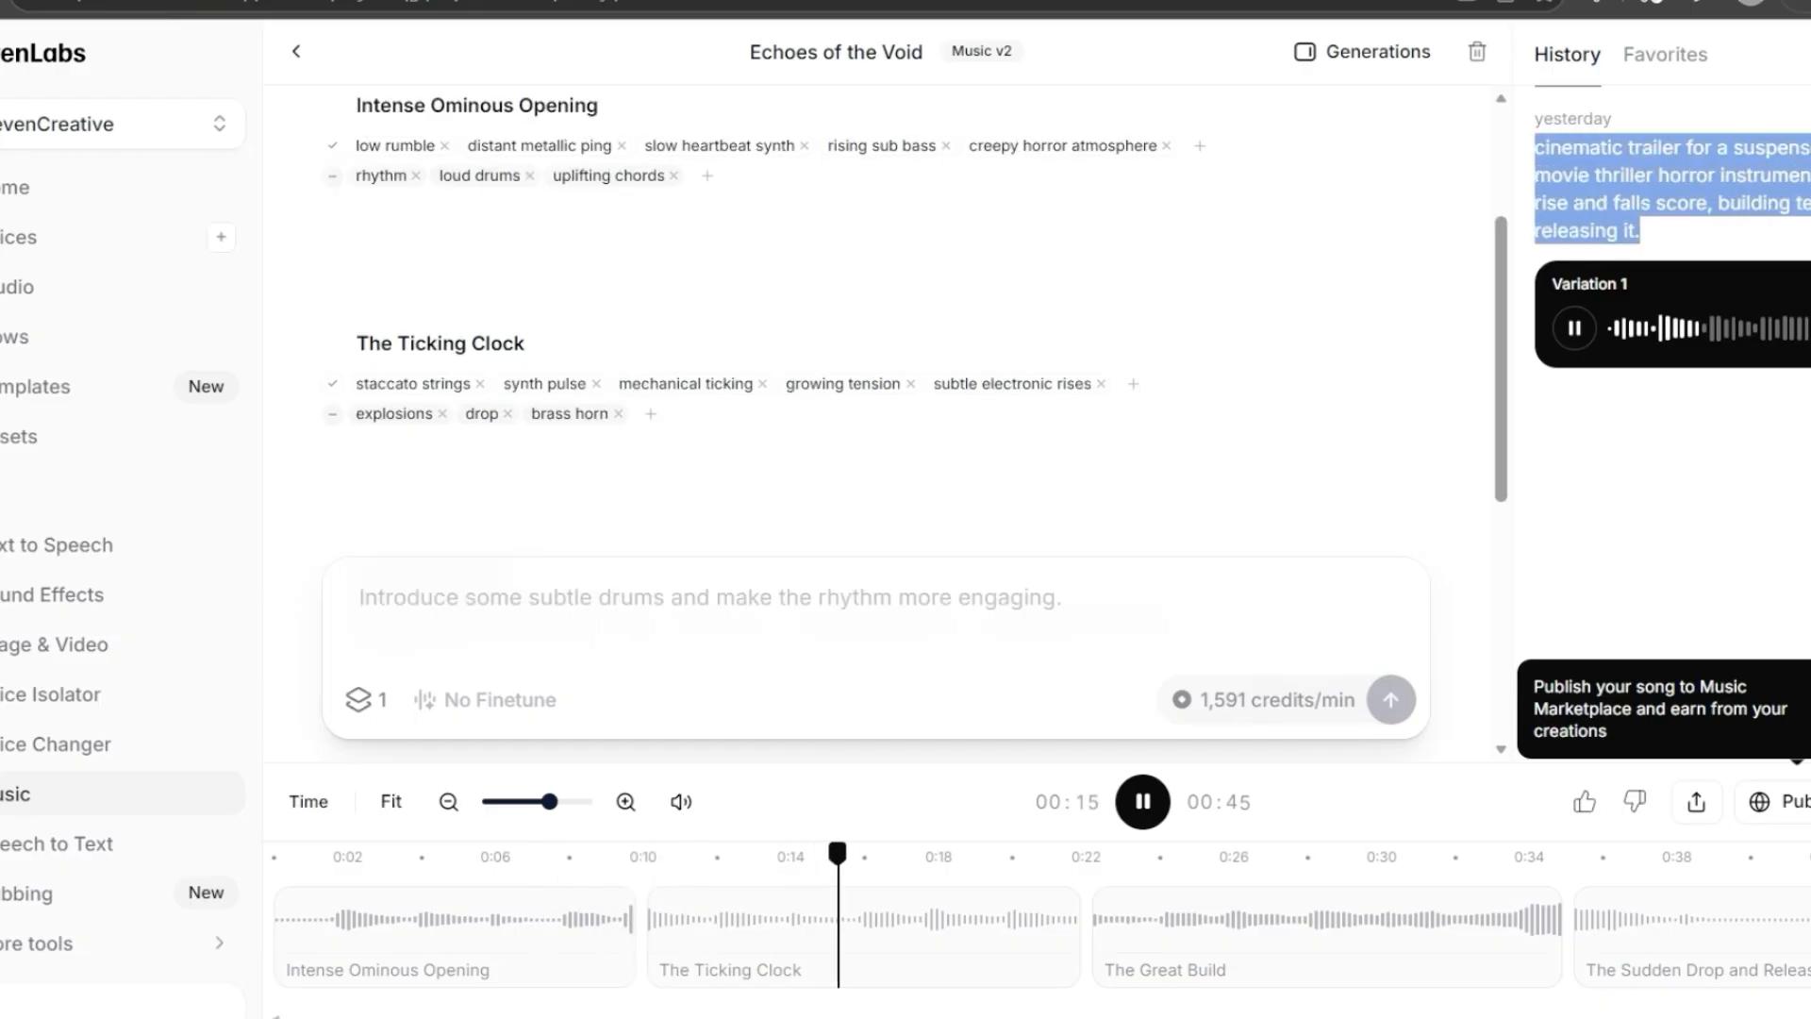
pyautogui.click(1642, 236)
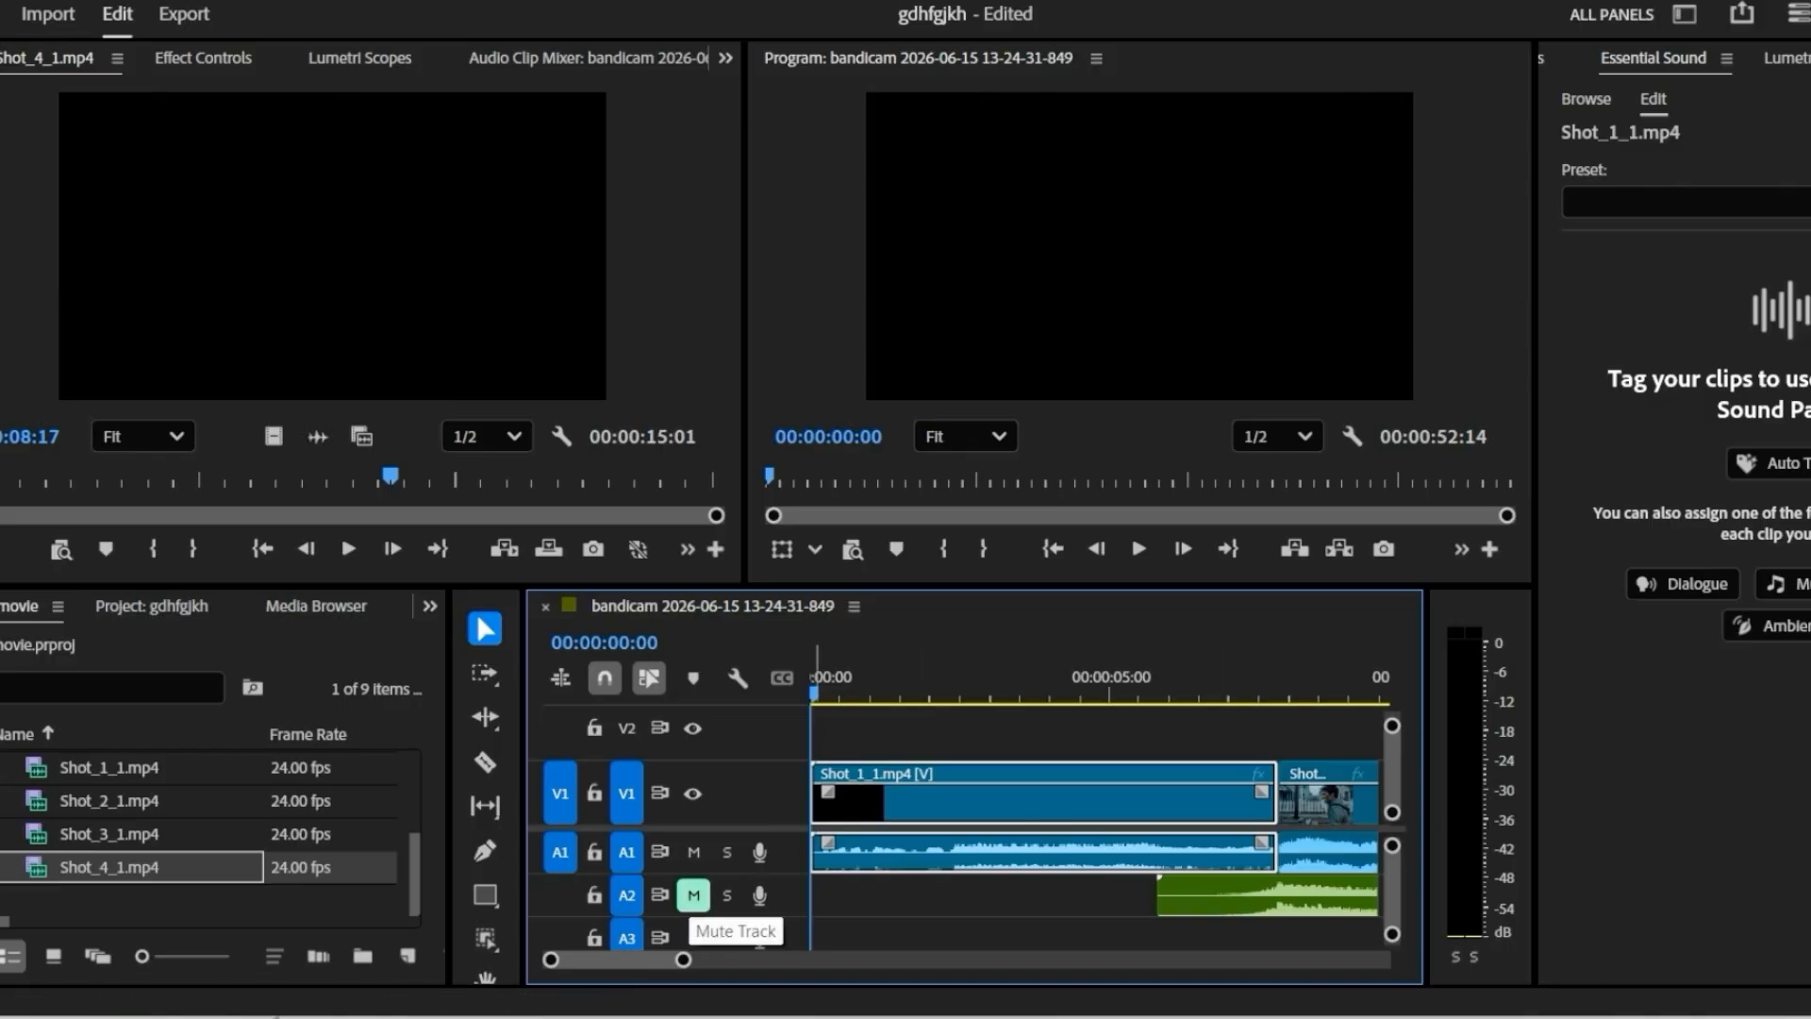
# - Switch to Premiere Pro, unmute music track A2, and play the trailer with A1 muted and again with both tracks audible
pyautogui.click(693, 894)
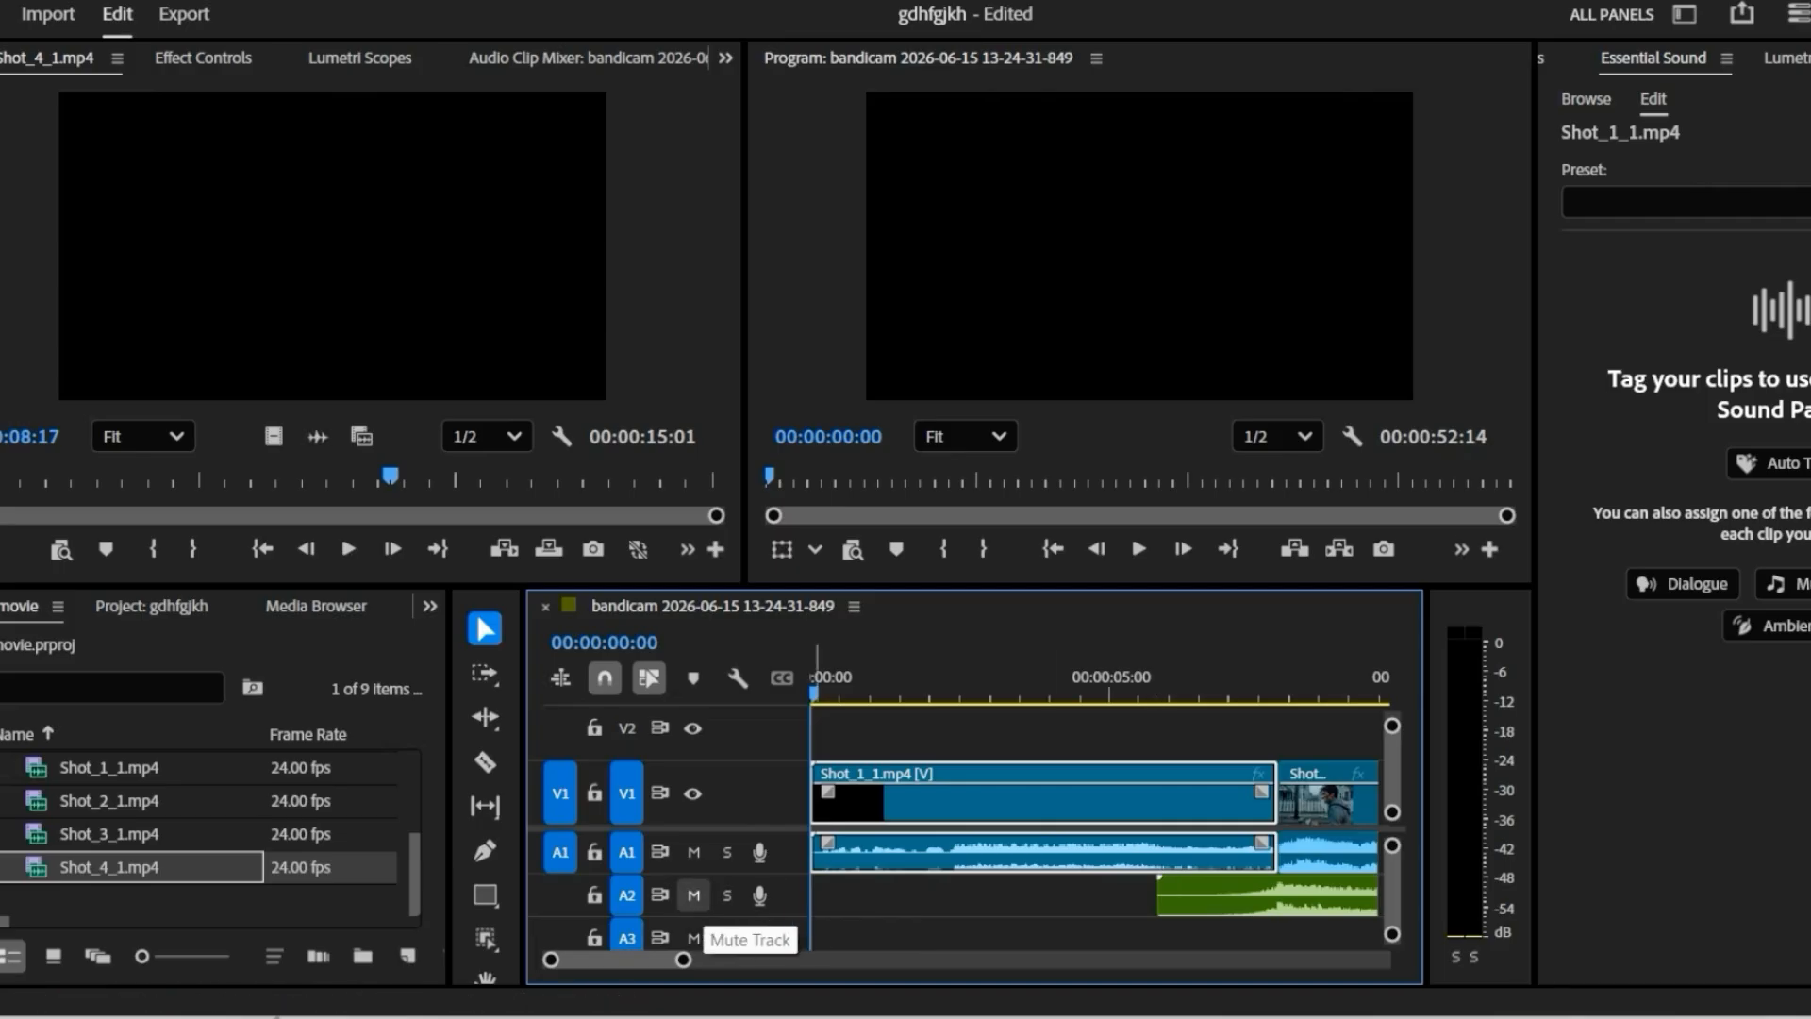
pyautogui.click(693, 852)
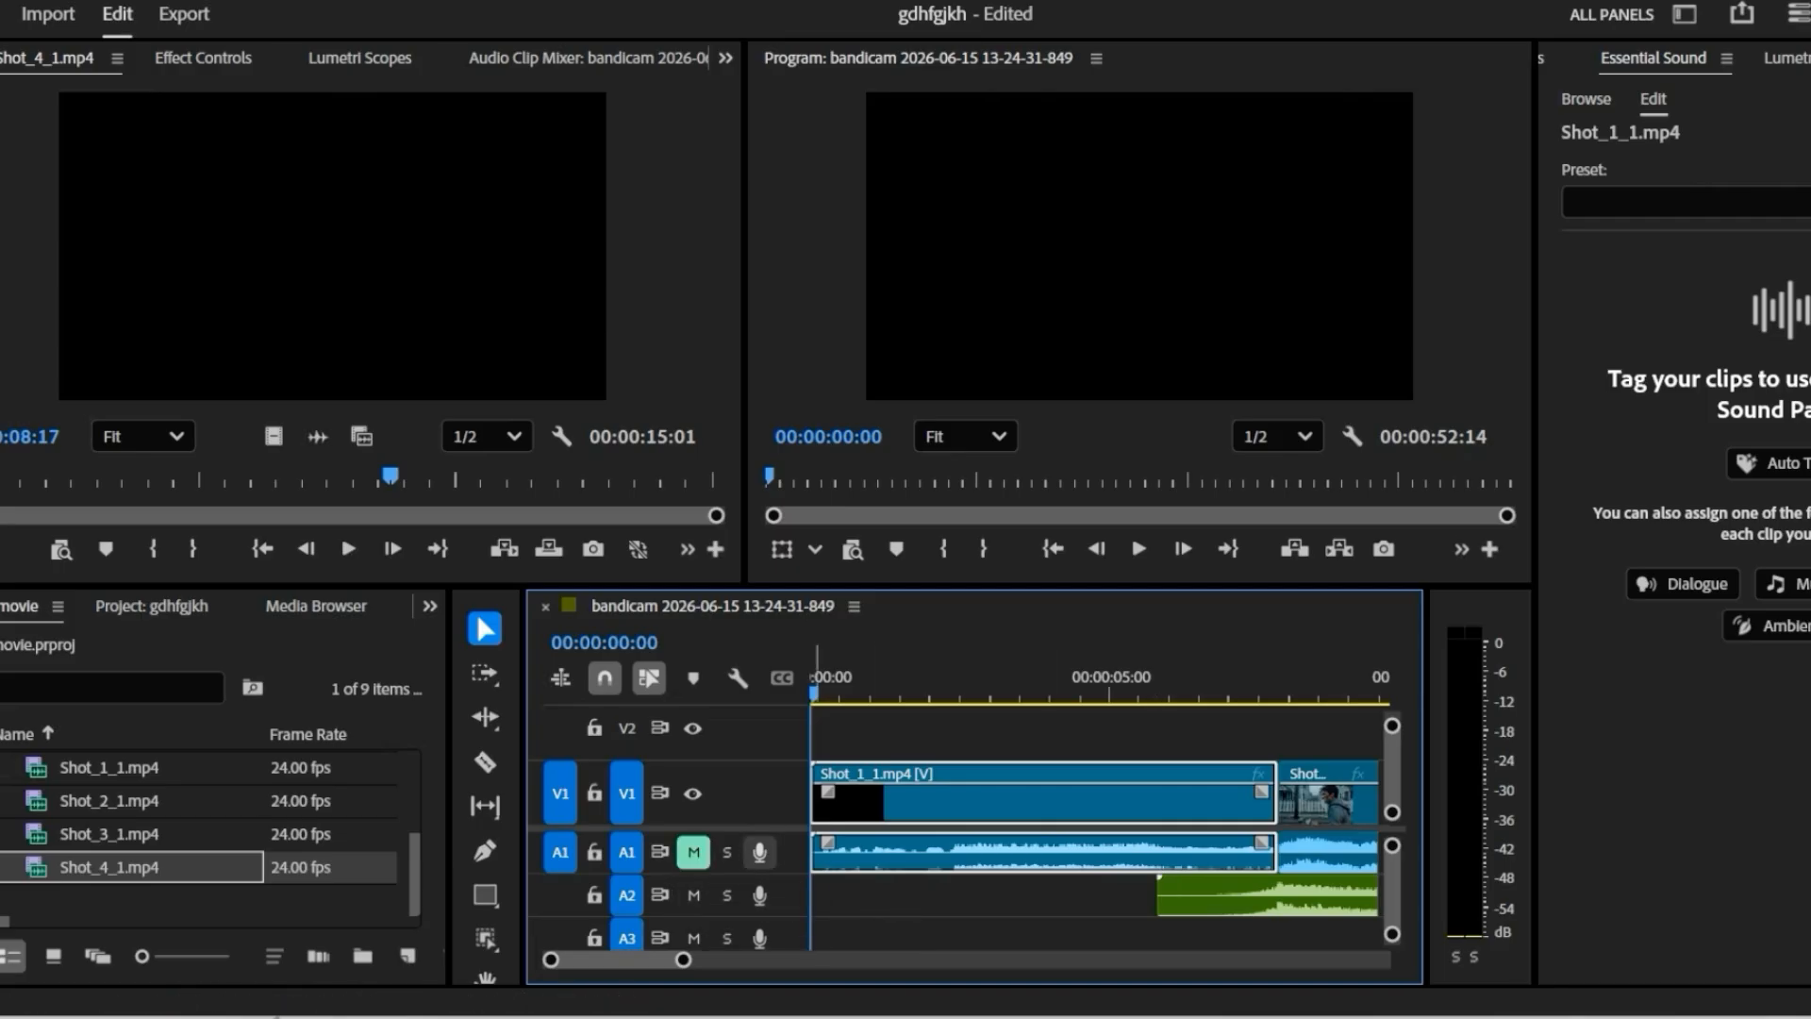
pyautogui.press('space')
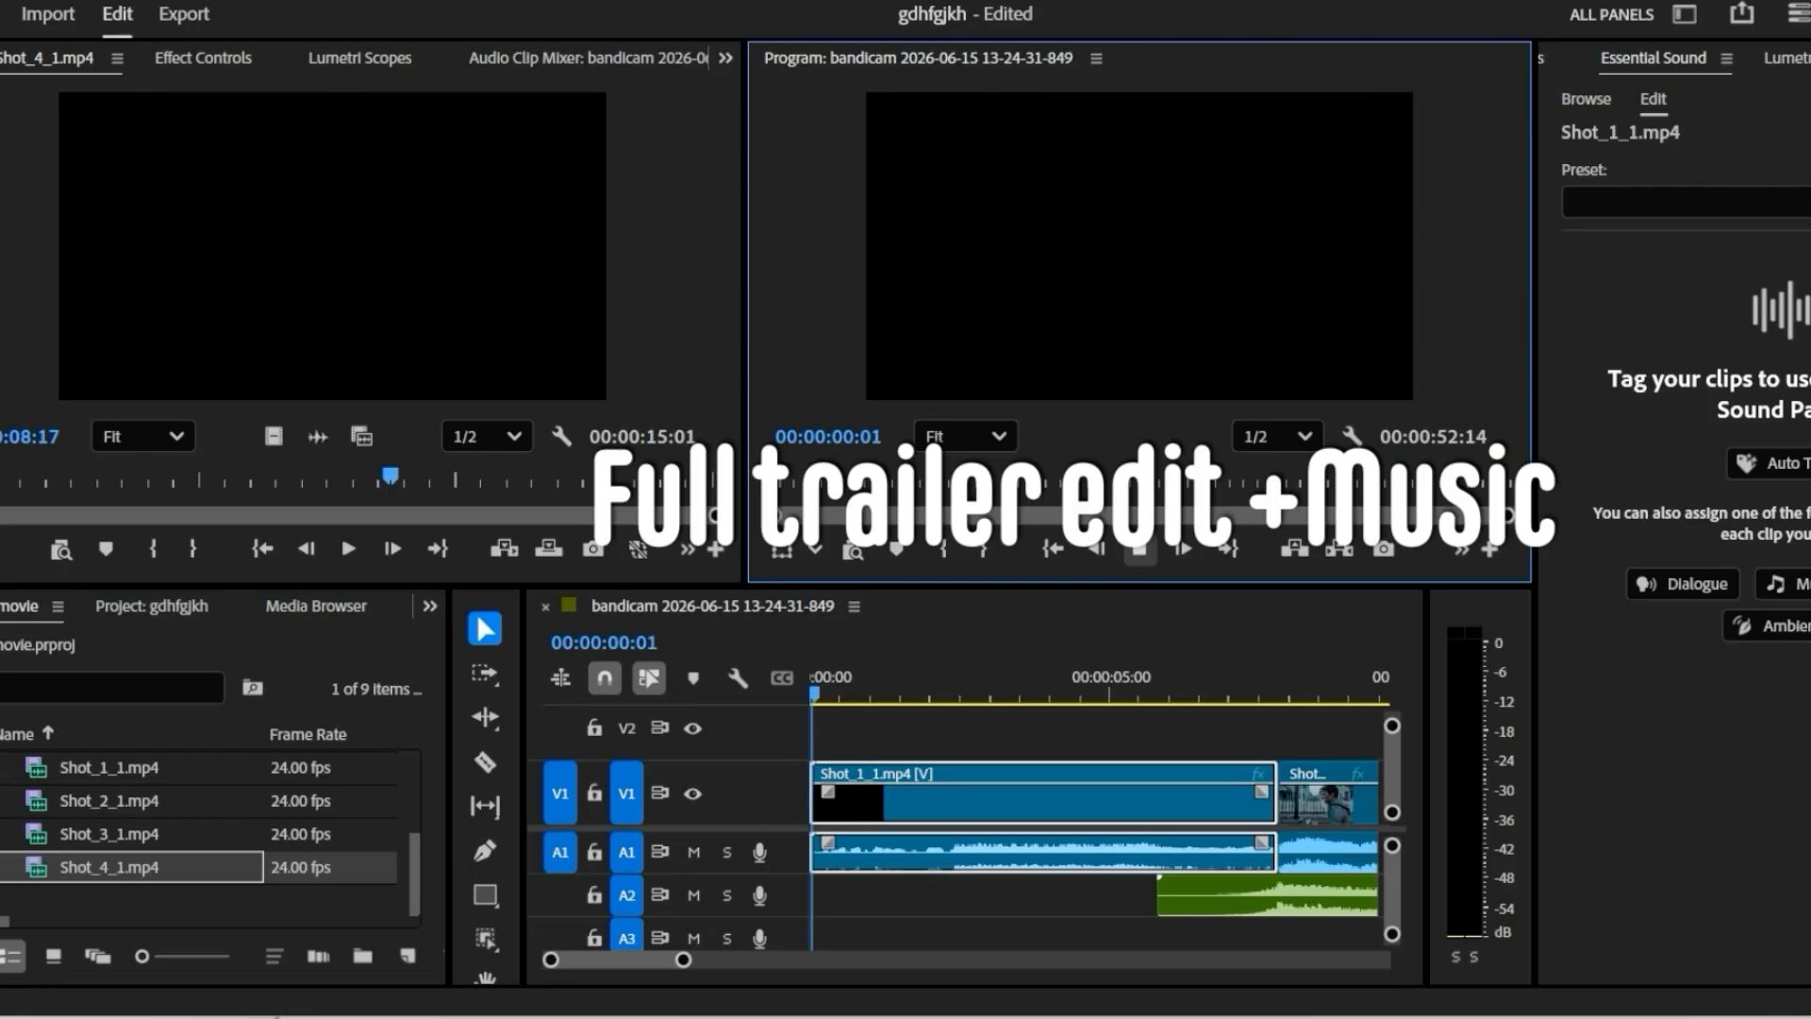
pyautogui.press('space')
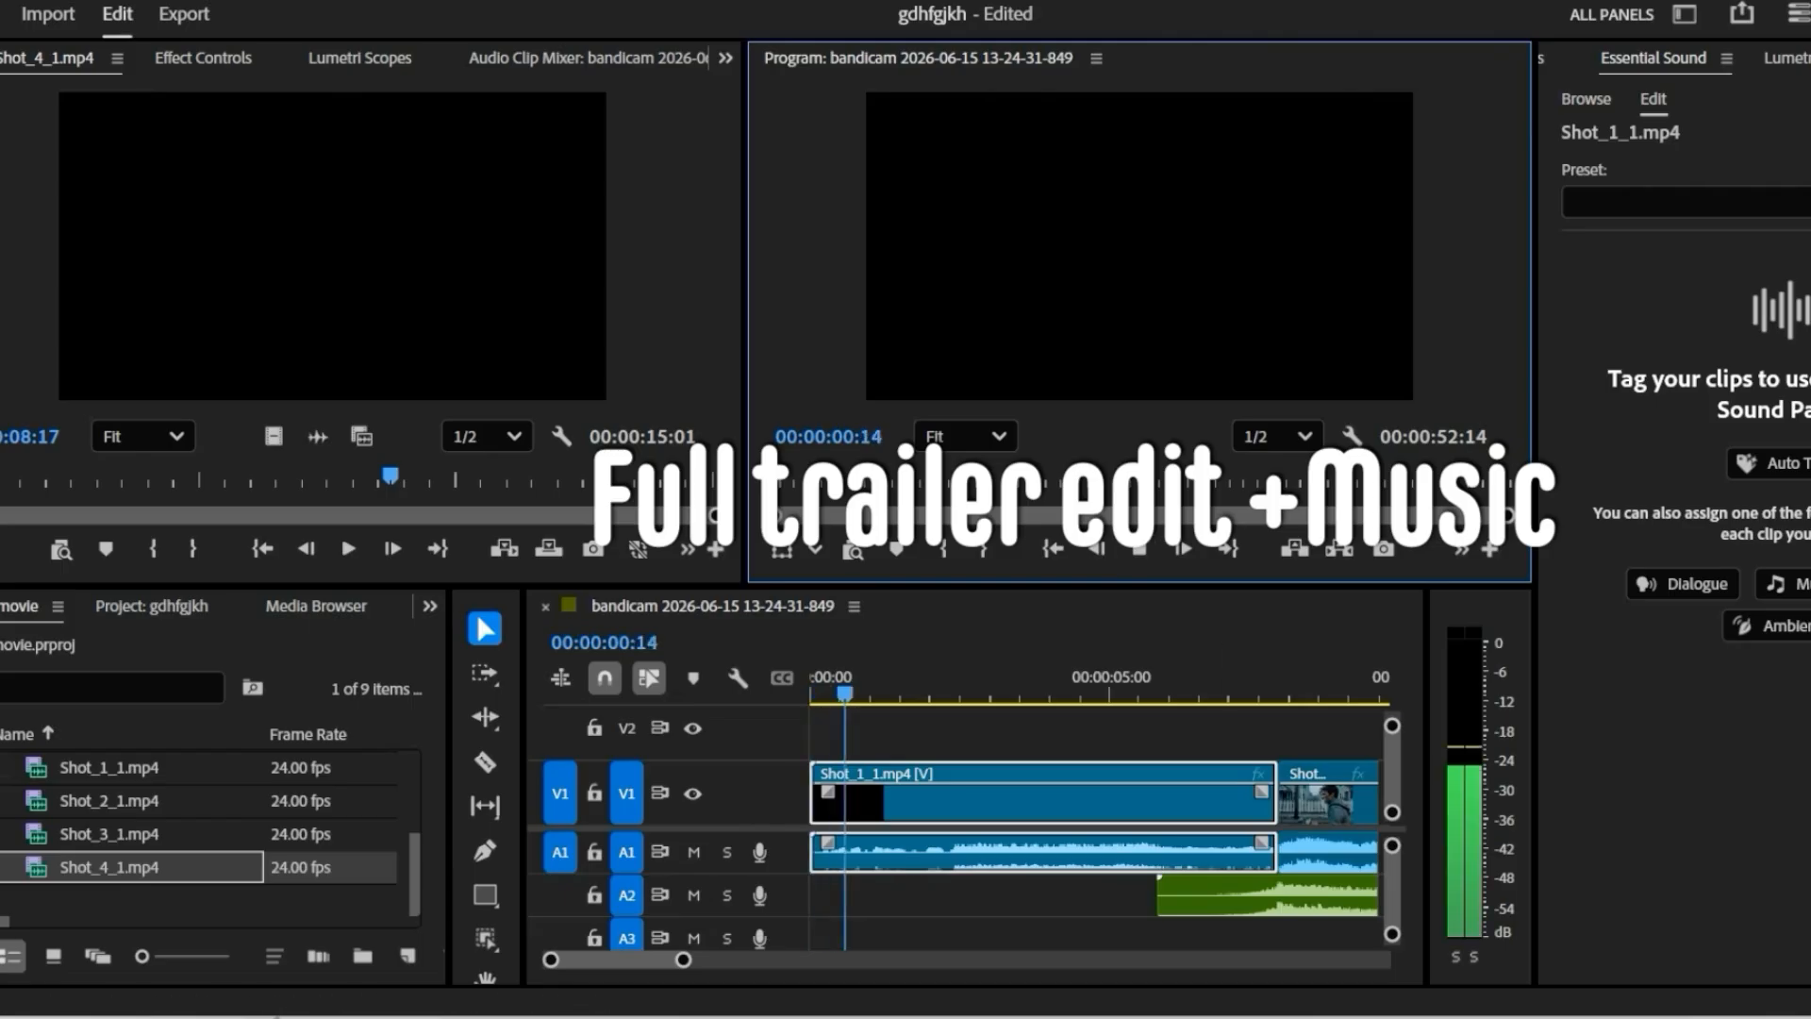